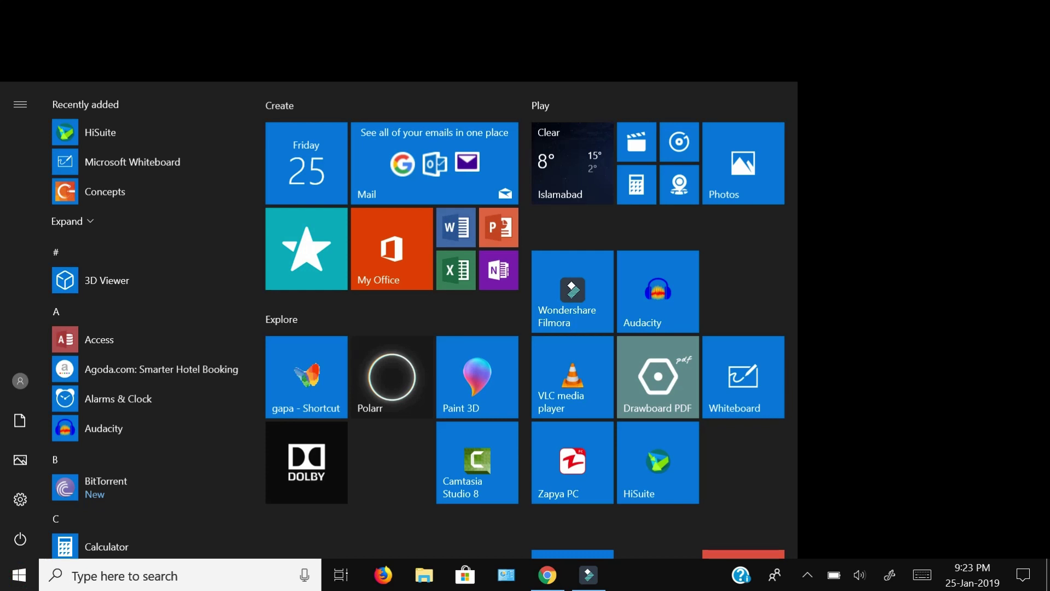
- Launch Microsoft Whiteboard and open the saved board with the photo covered in yellow scribbles
click(743, 377)
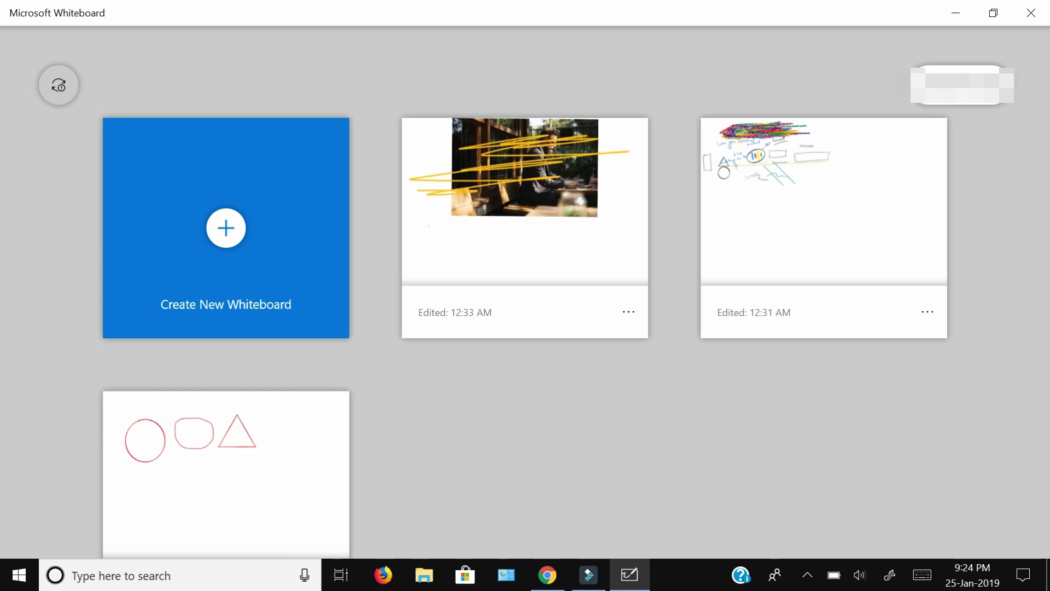
scroll(525, 301, down, 2)
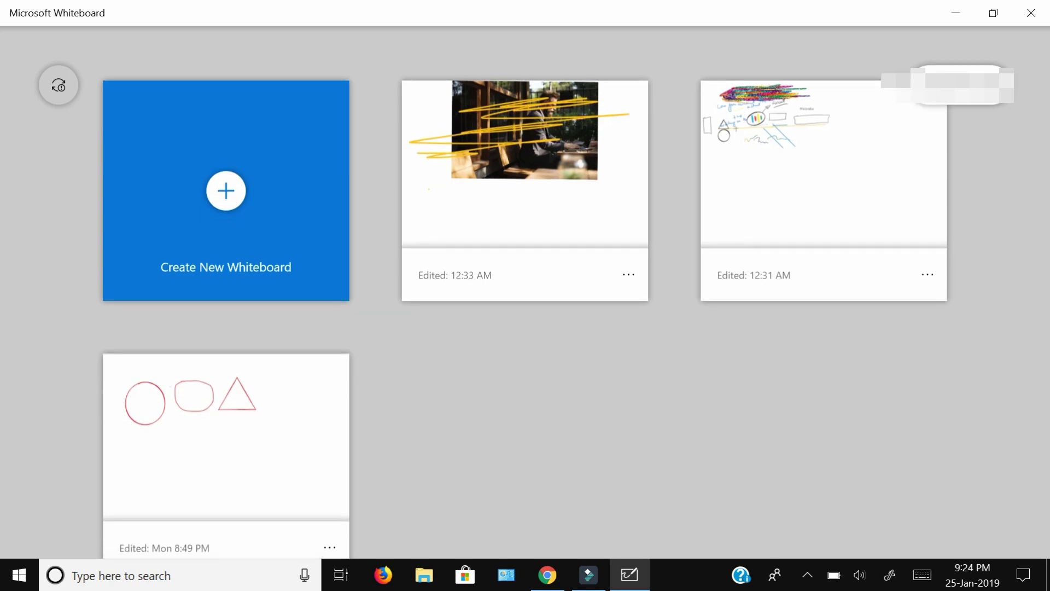
scroll(525, 301, up, 2)
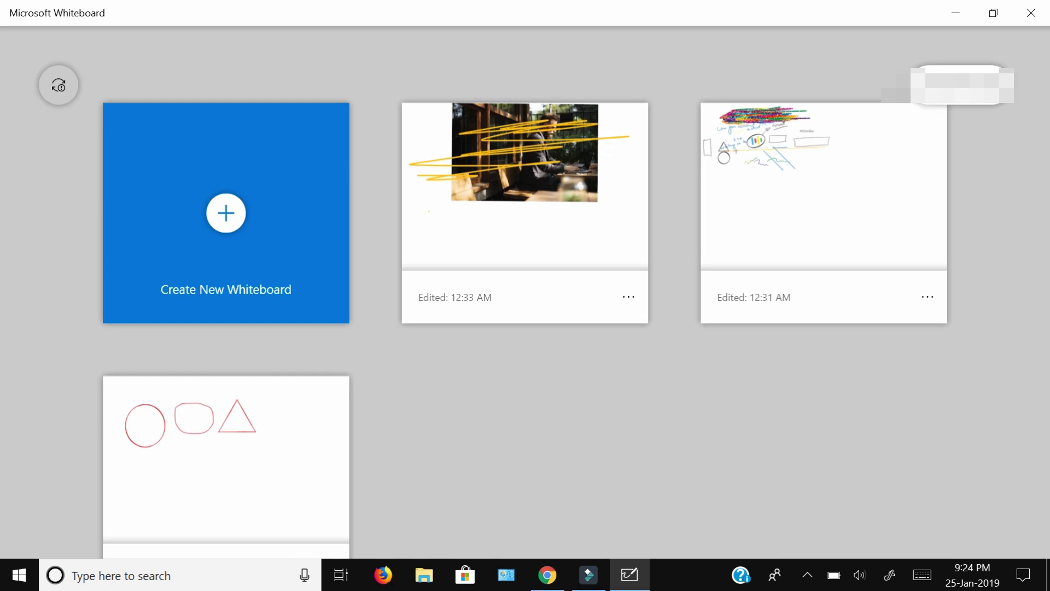
click(525, 186)
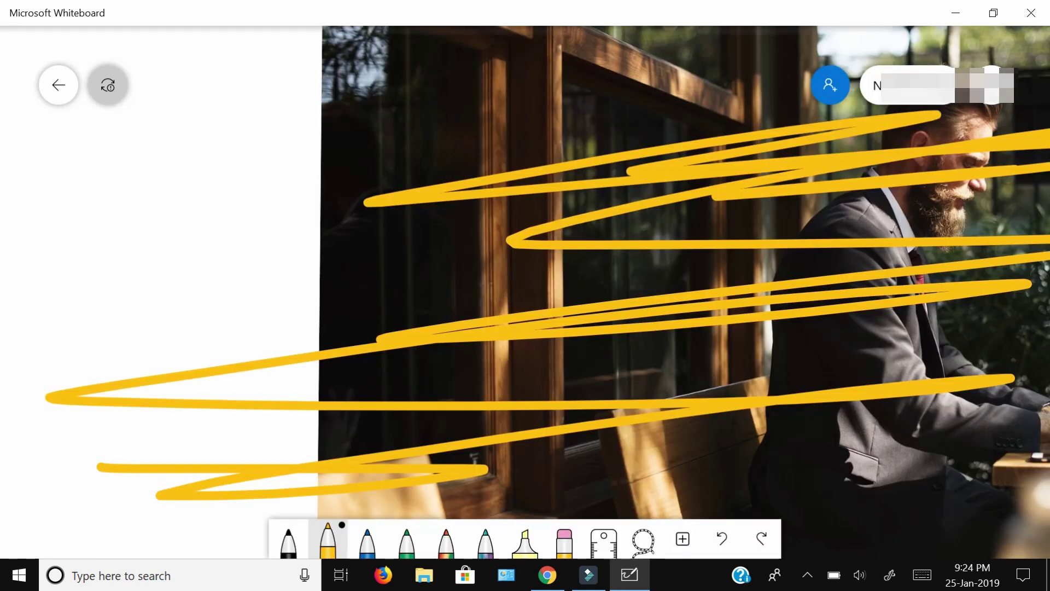
- Return to the board gallery, view the whole saved board with the glitter scribbles and shapes, and leave it
click(58, 85)
click(824, 186)
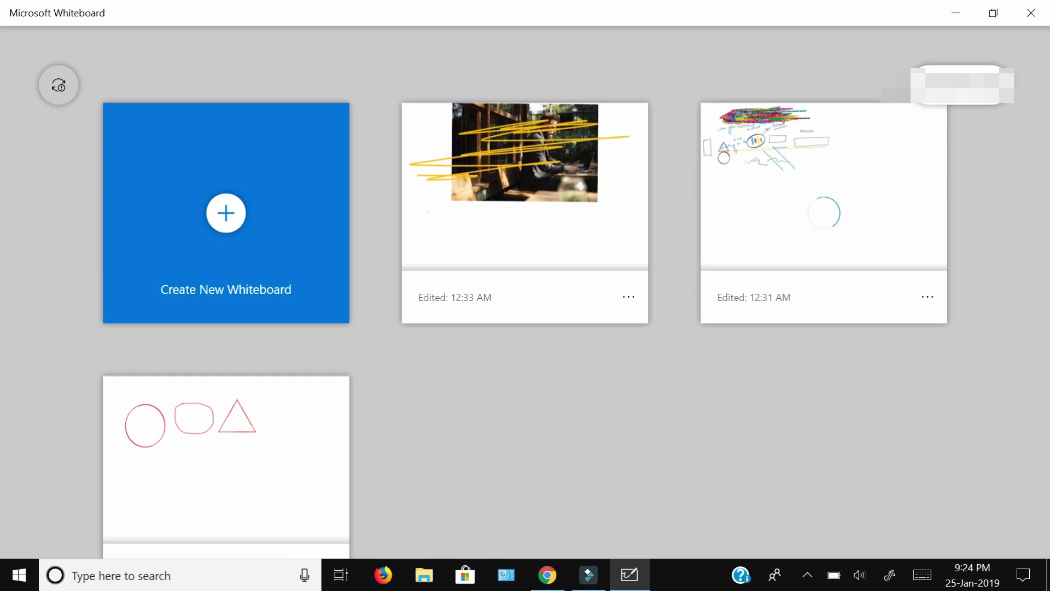
click(807, 575)
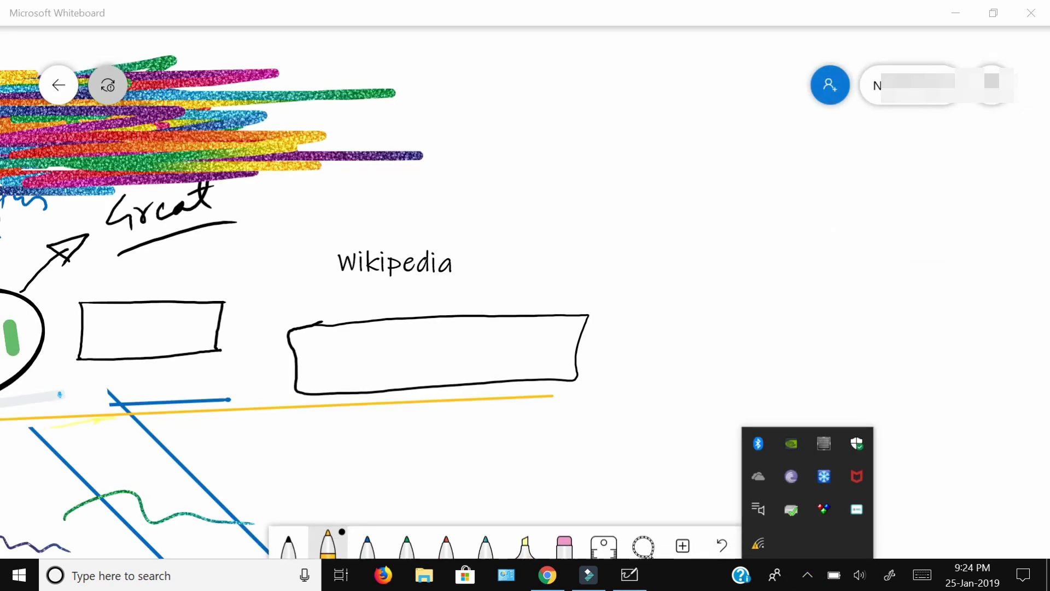
click(681, 397)
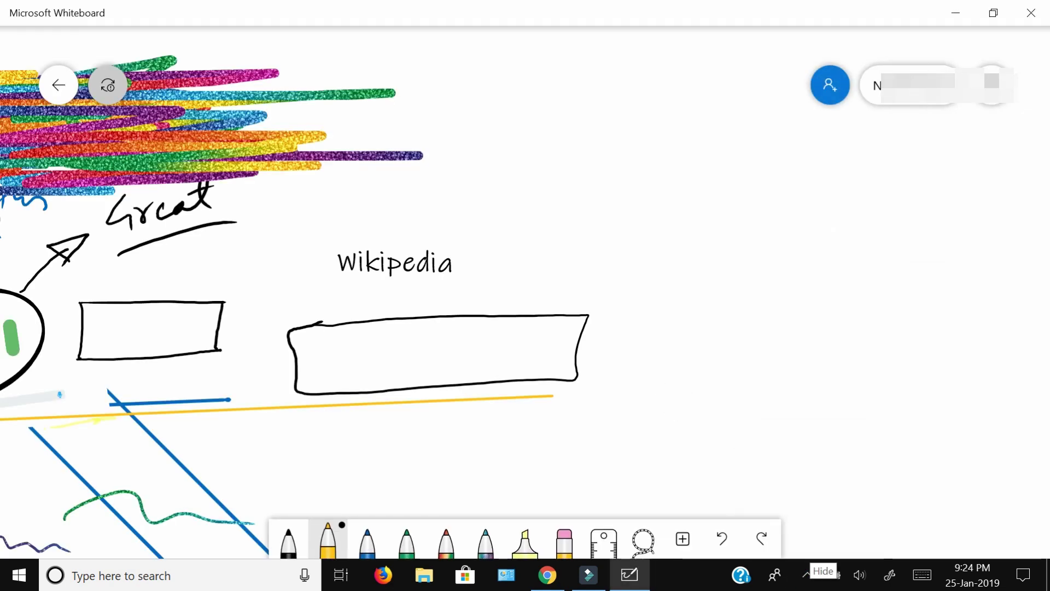
scroll(684, 319, down, 5)
scroll(329, 410, up, 3)
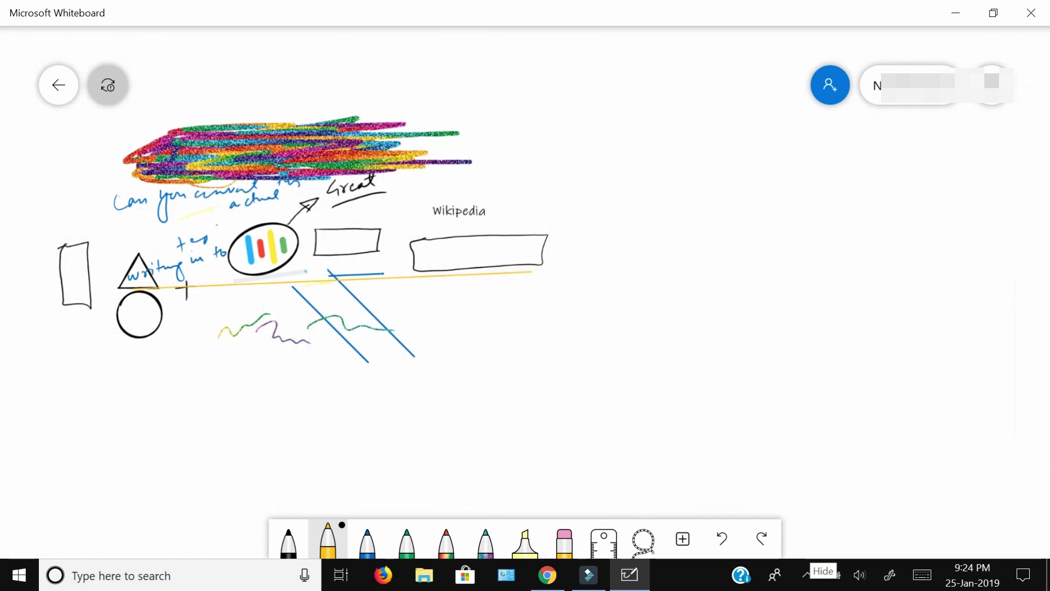
click(59, 85)
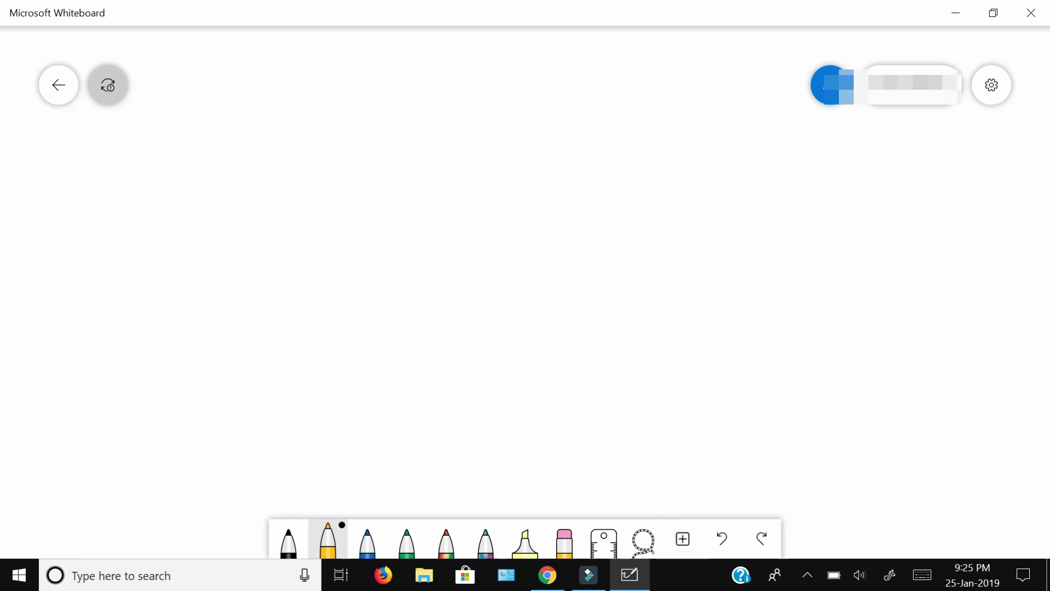
- Turn off Active pen in the blank board's settings
click(992, 85)
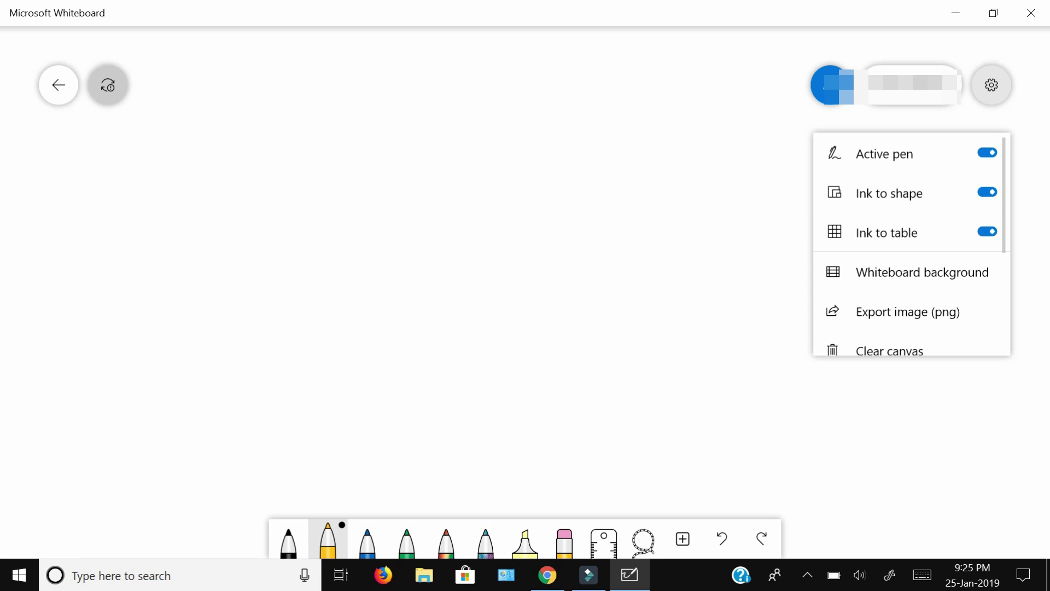
click(987, 153)
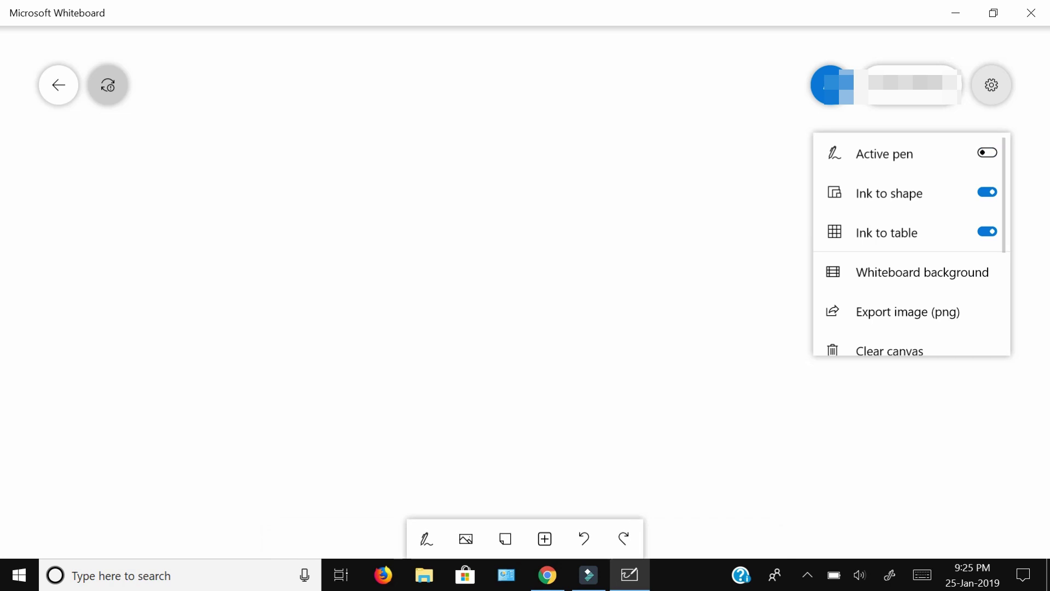
click(988, 152)
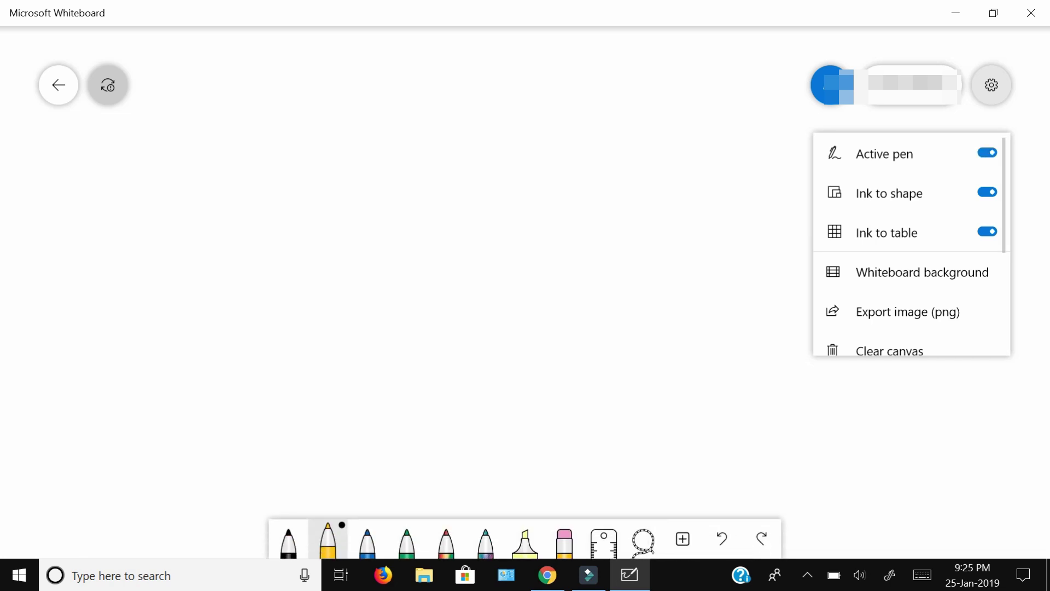
click(987, 152)
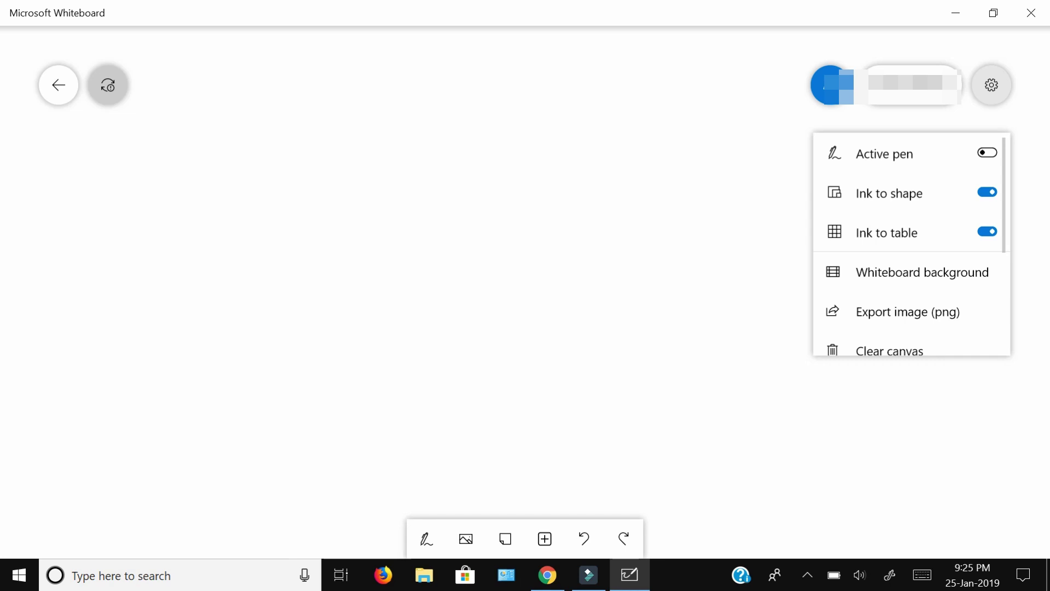
- Enter inking mode and draw two wavy yellow strokes on the board
click(426, 539)
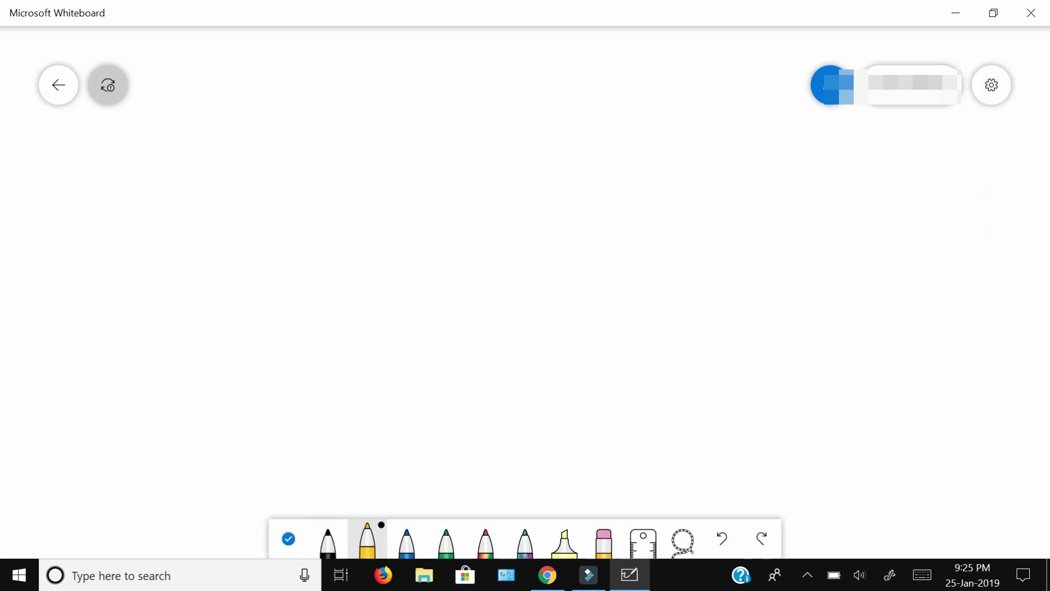
mouse_move(454, 222)
mouse_down()
mouse_move(502, 211)
mouse_move(581, 312)
mouse_move(681, 311)
mouse_up()
drag(346, 309, 464, 375)
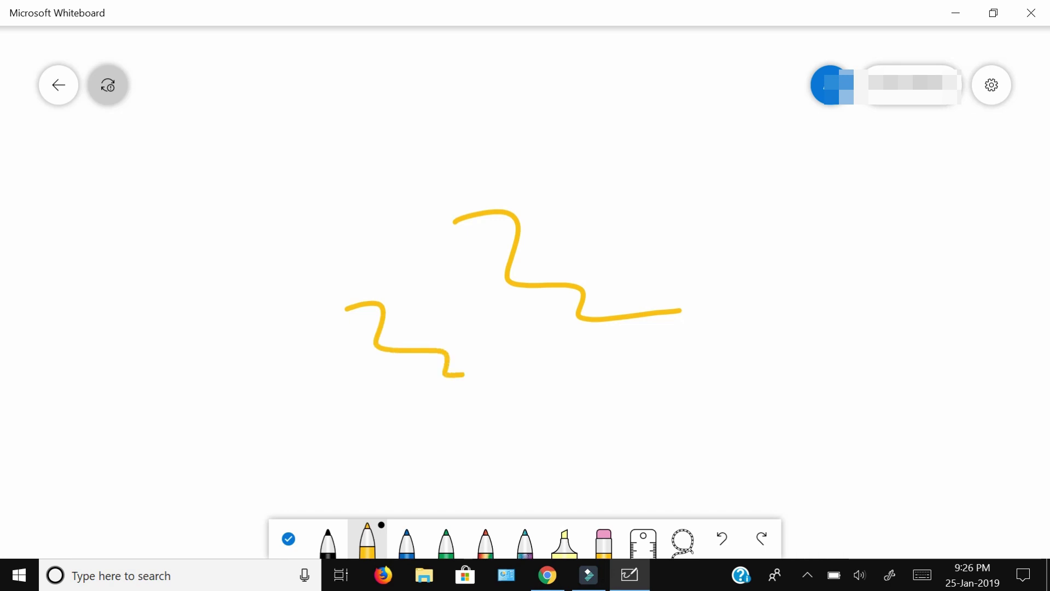
- Turn Active pen back on and clear the wavy strokes from the canvas
click(992, 85)
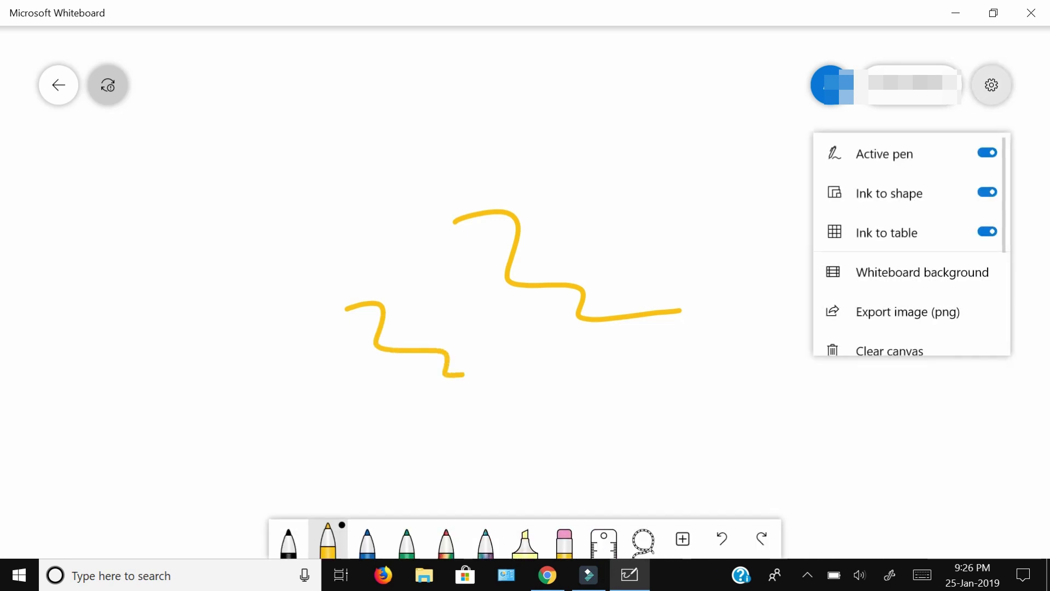
click(890, 350)
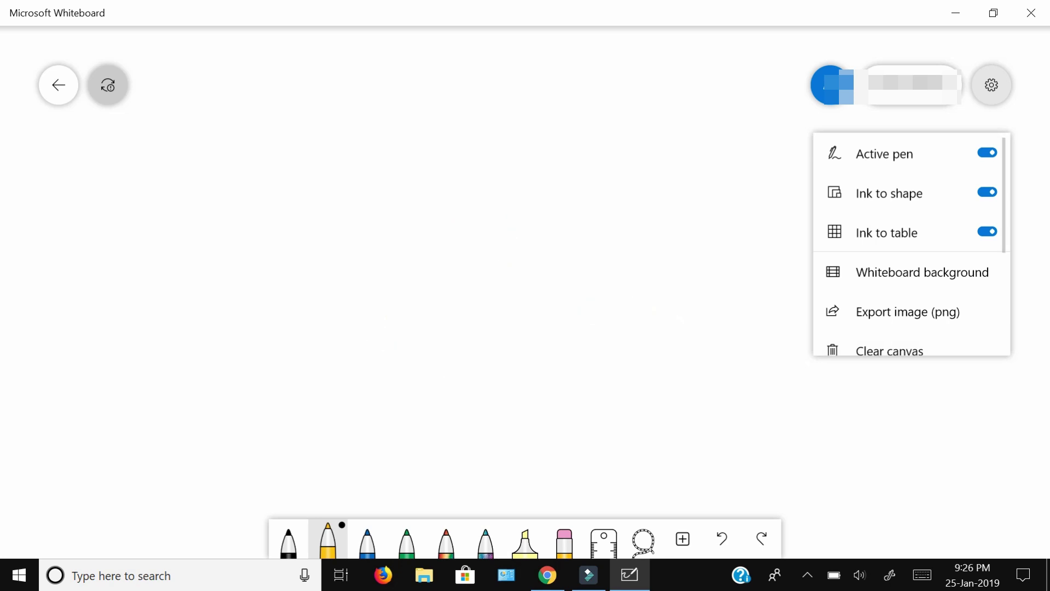
- Sketch a large open rectangle outline from separate yellow pen strokes, with a short vertical stroke inside its lower-left corner
drag(352, 211, 691, 184)
drag(362, 268, 363, 403)
drag(469, 383, 667, 370)
drag(684, 184, 675, 375)
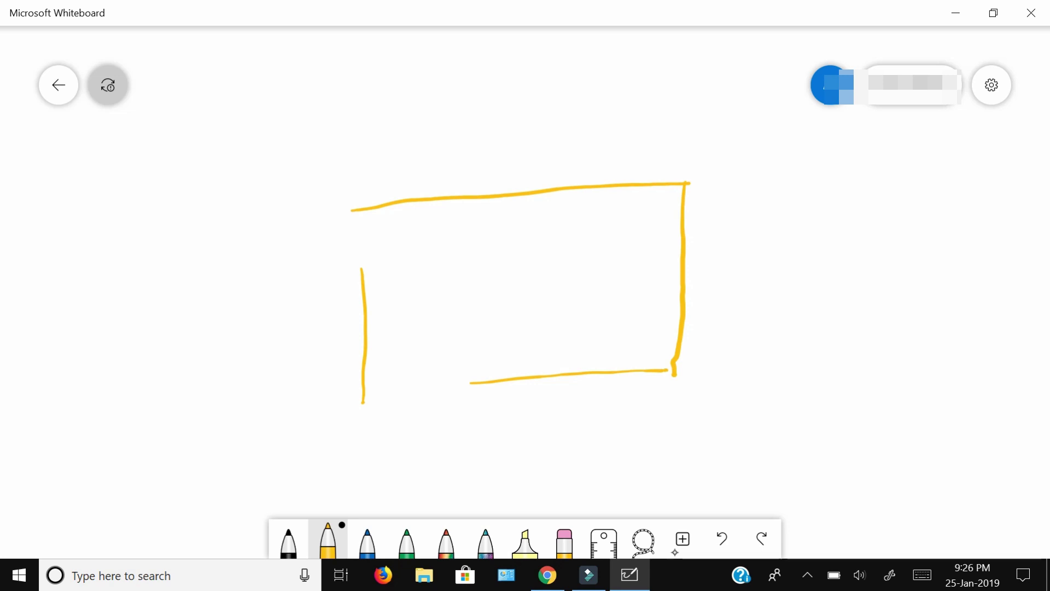
drag(376, 345, 378, 380)
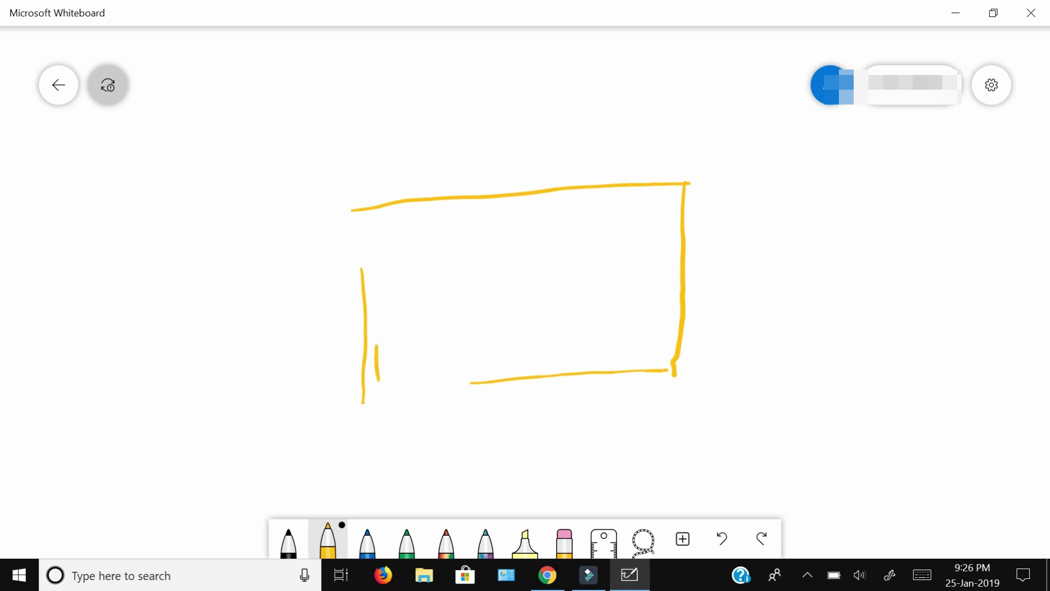
- Handwrite "write something" in yellow on two lines to the right of the rectangle sketch
drag(755, 214, 792, 214)
drag(801, 213, 832, 232)
drag(835, 201, 833, 220)
mouse_move(857, 187)
mouse_down()
mouse_move(852, 228)
mouse_move(865, 211)
mouse_up()
mouse_move(867, 219)
mouse_down()
mouse_move(880, 207)
mouse_move(888, 223)
mouse_up()
mouse_move(776, 263)
mouse_down()
mouse_move(779, 284)
mouse_move(813, 272)
mouse_move(875, 278)
mouse_move(884, 262)
mouse_up()
mouse_move(894, 243)
mouse_down()
mouse_move(892, 280)
mouse_move(967, 264)
mouse_move(957, 276)
mouse_up()
click(937, 245)
- Switch to the black pen and clear the yellow drawing and handwriting from the canvas
click(288, 541)
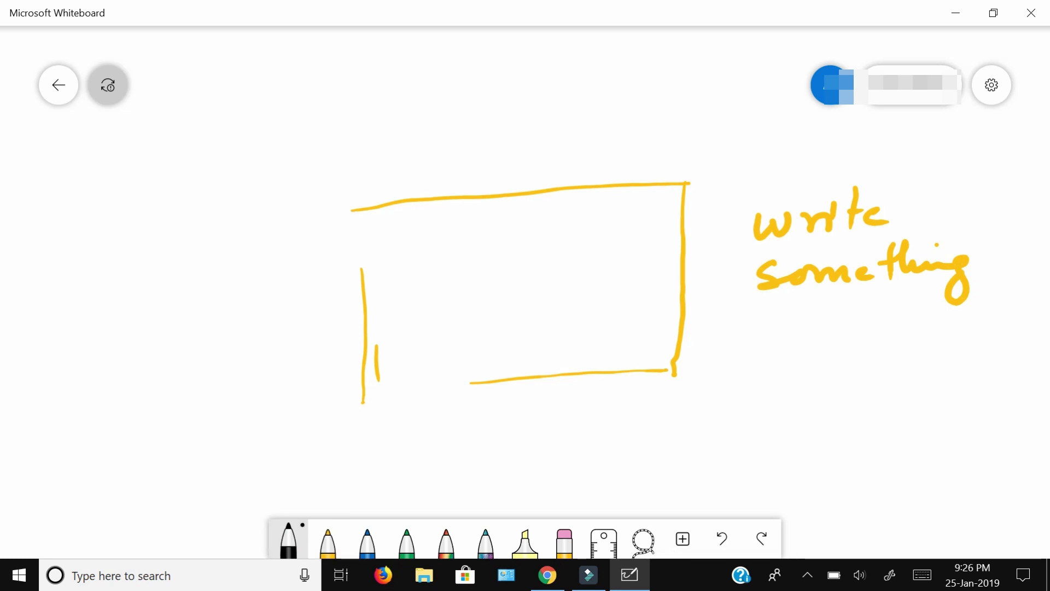
click(992, 85)
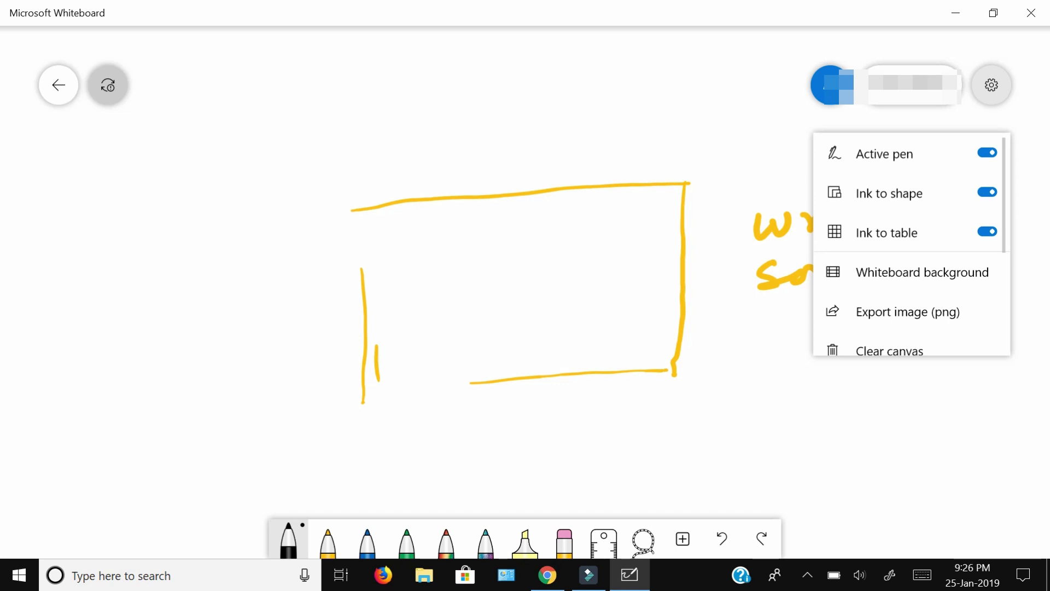
click(889, 350)
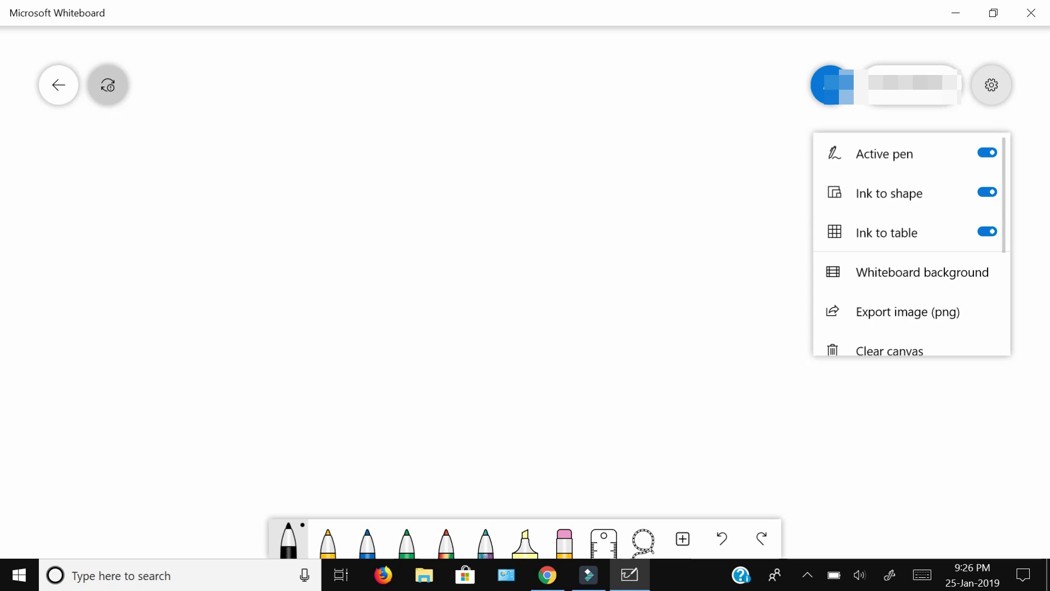
- Turn off Ink to table in the board settings, leaving Ink to shape on
click(988, 192)
click(988, 232)
click(988, 192)
- Set the black pen to the thinnest stroke width
click(289, 539)
click(327, 499)
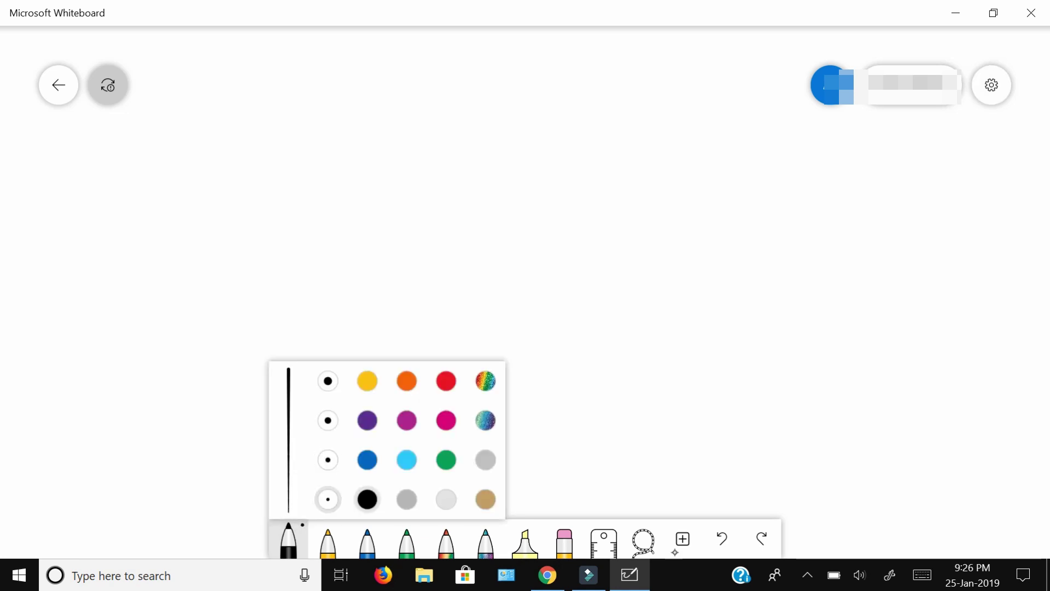
click(675, 551)
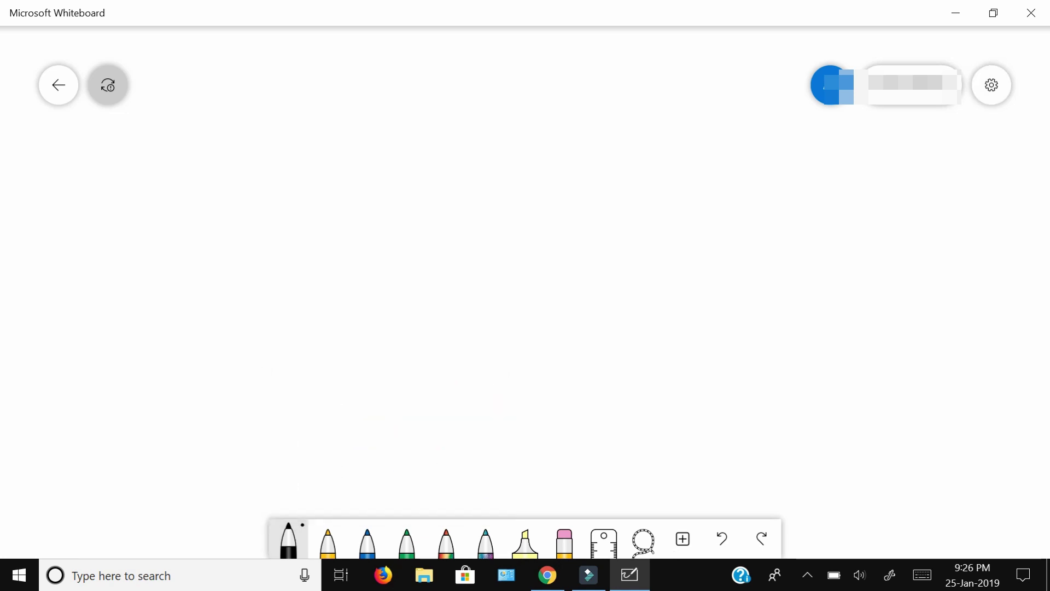
- Draw a large square, a circle to its right and a triangle to its left with the black pen
mouse_move(464, 175)
mouse_down()
mouse_move(626, 171)
mouse_move(657, 184)
mouse_move(653, 331)
mouse_move(458, 337)
mouse_move(454, 179)
mouse_up()
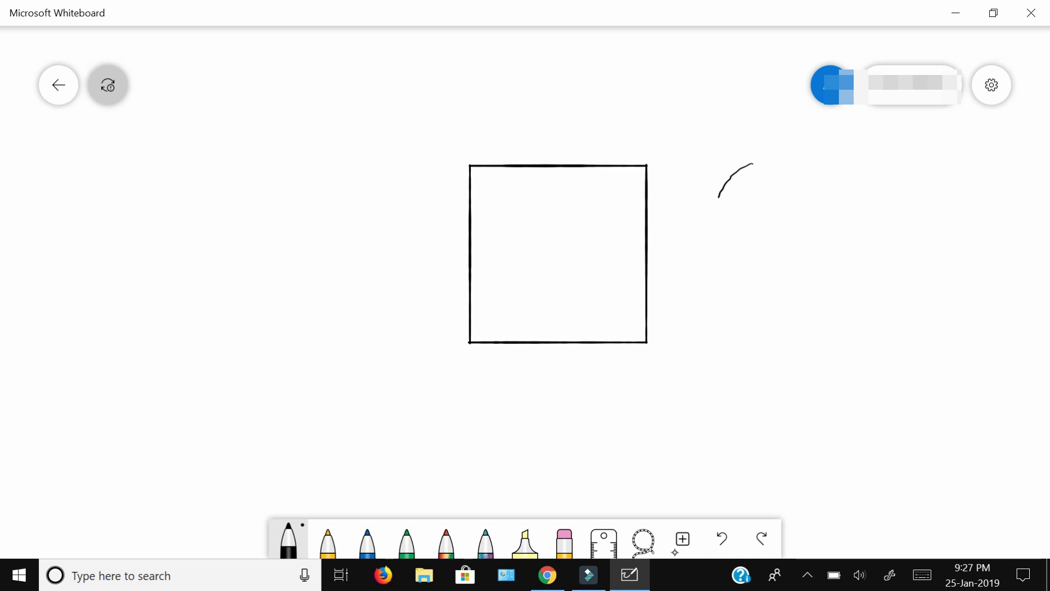
mouse_move(713, 209)
mouse_down()
mouse_move(711, 274)
mouse_move(767, 331)
mouse_move(836, 333)
mouse_move(903, 286)
mouse_move(913, 222)
mouse_move(862, 160)
mouse_move(781, 150)
mouse_move(753, 160)
mouse_up()
mouse_move(153, 162)
mouse_down()
mouse_move(137, 378)
mouse_move(357, 285)
mouse_move(298, 235)
mouse_move(146, 159)
mouse_up()
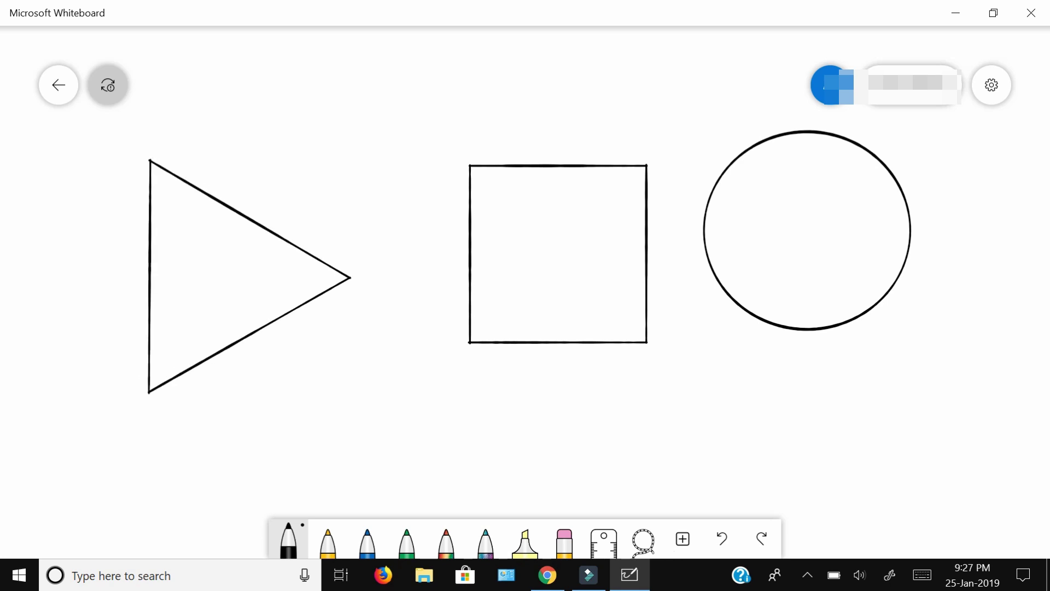
- Draw a long rectangle below the square, a tilted one below the triangle and a slanted one above the square
mouse_move(514, 381)
mouse_down()
mouse_move(817, 373)
mouse_move(856, 437)
mouse_move(737, 449)
mouse_move(510, 439)
mouse_move(503, 379)
mouse_move(531, 378)
mouse_up()
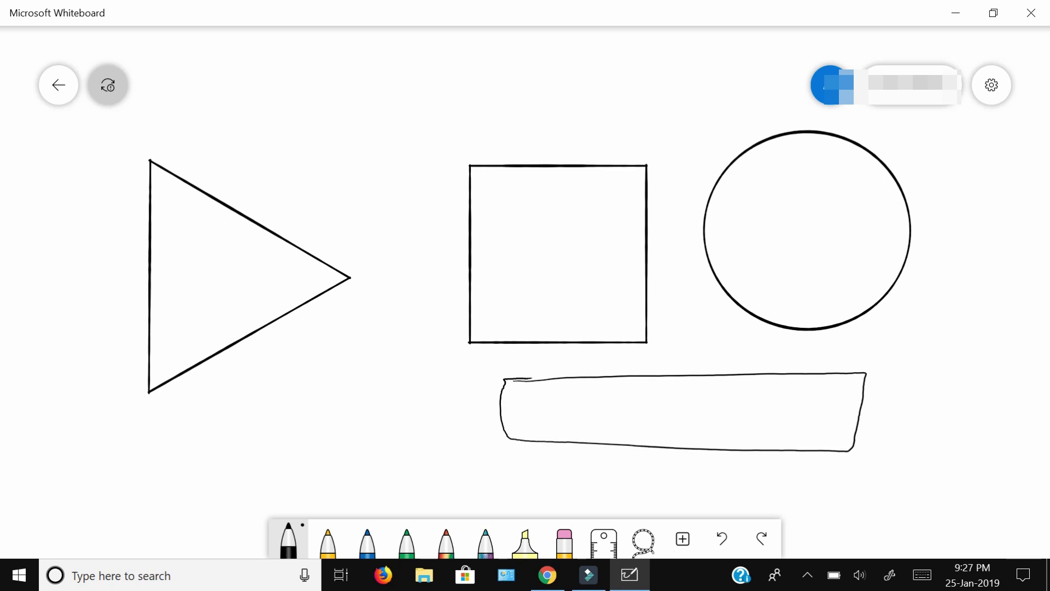
mouse_move(206, 402)
mouse_down()
mouse_move(376, 368)
mouse_move(430, 413)
mouse_move(201, 482)
mouse_move(171, 412)
mouse_move(217, 399)
mouse_up()
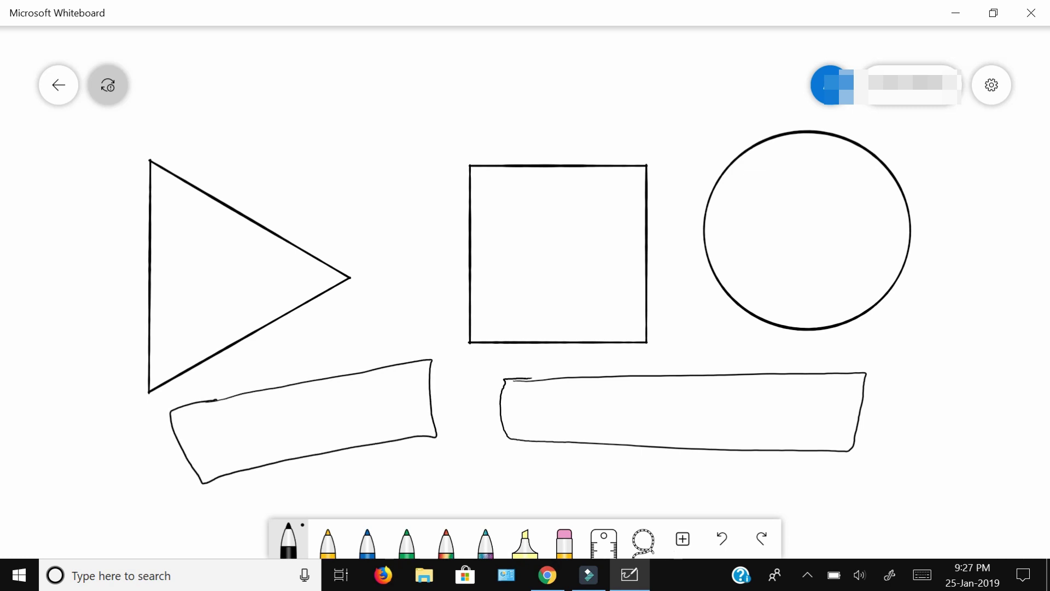
mouse_move(431, 67)
mouse_down()
mouse_move(624, 61)
mouse_move(652, 122)
mouse_move(417, 128)
mouse_move(372, 77)
mouse_move(462, 63)
mouse_up()
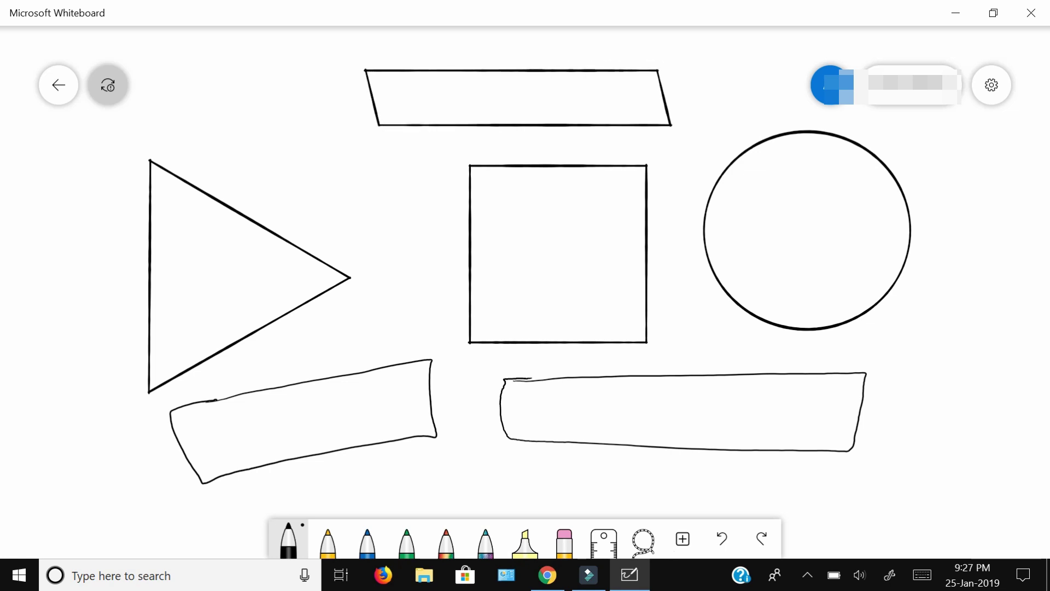
- Clear all shapes from the canvas and turn on Ink to table in the board settings
click(992, 85)
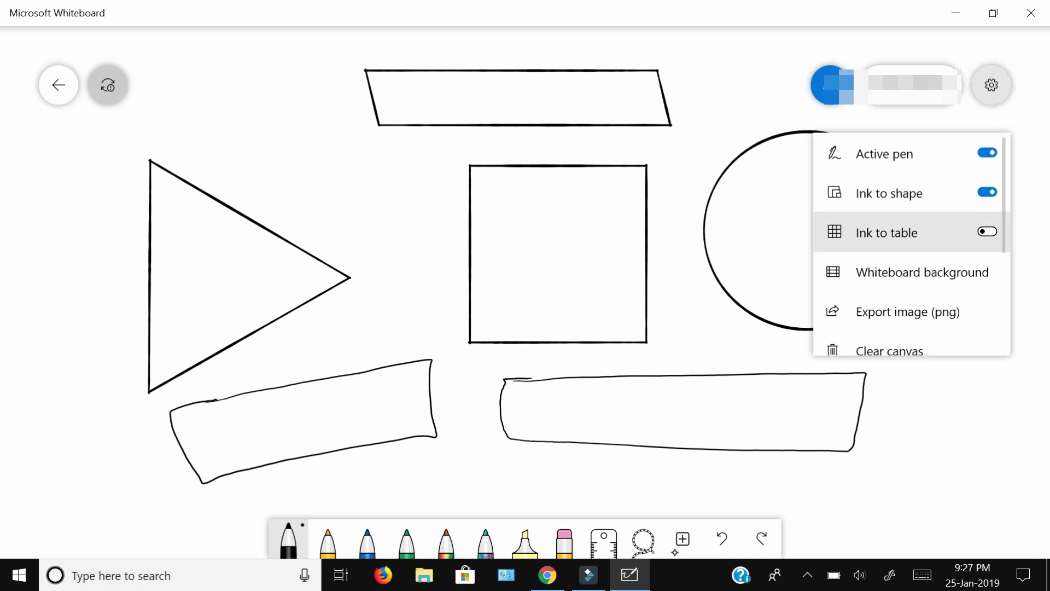
click(889, 350)
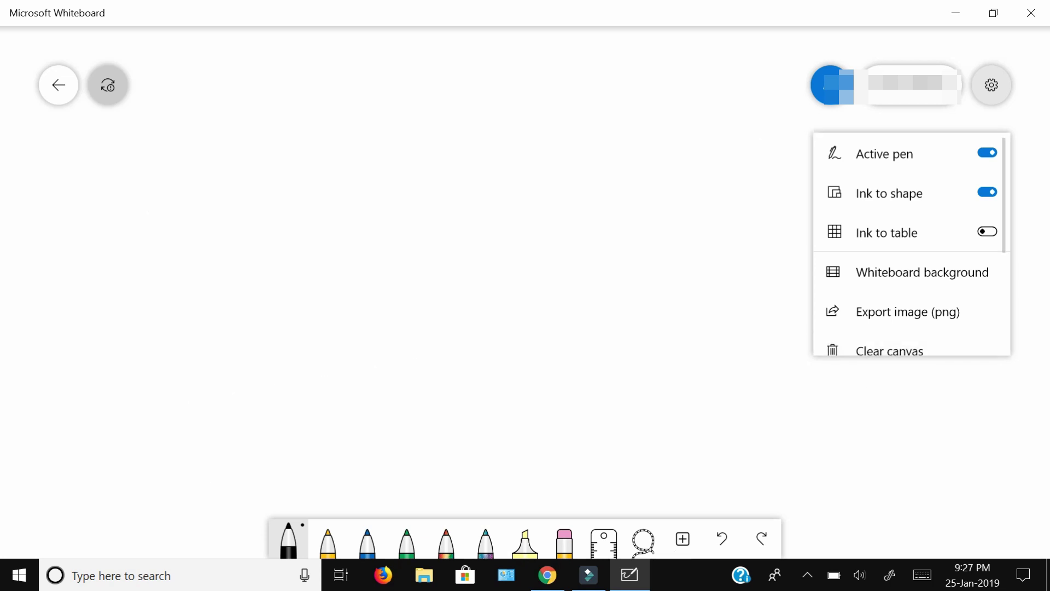
click(988, 231)
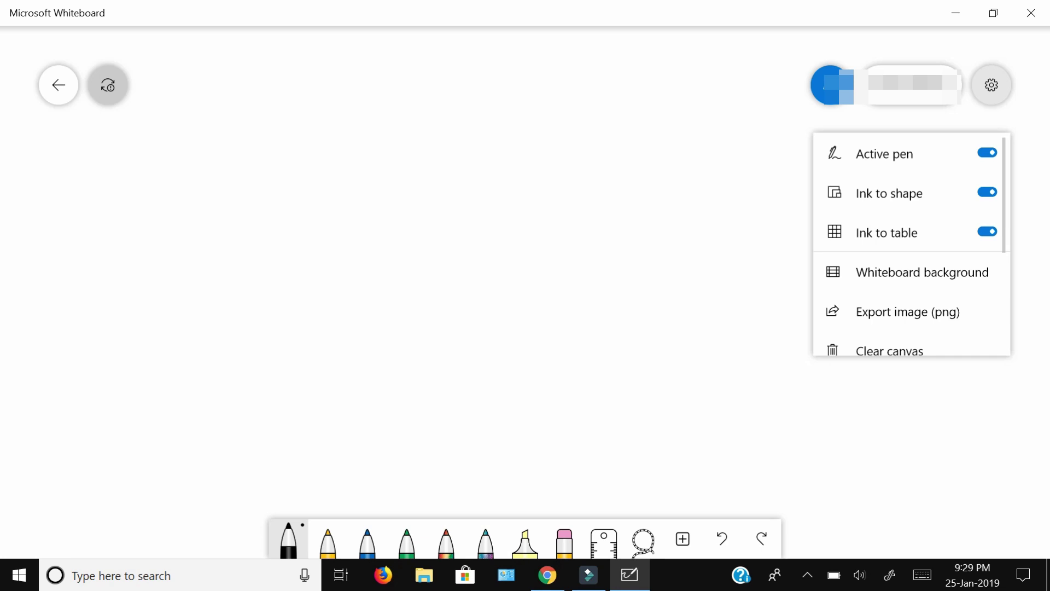
key(Escape)
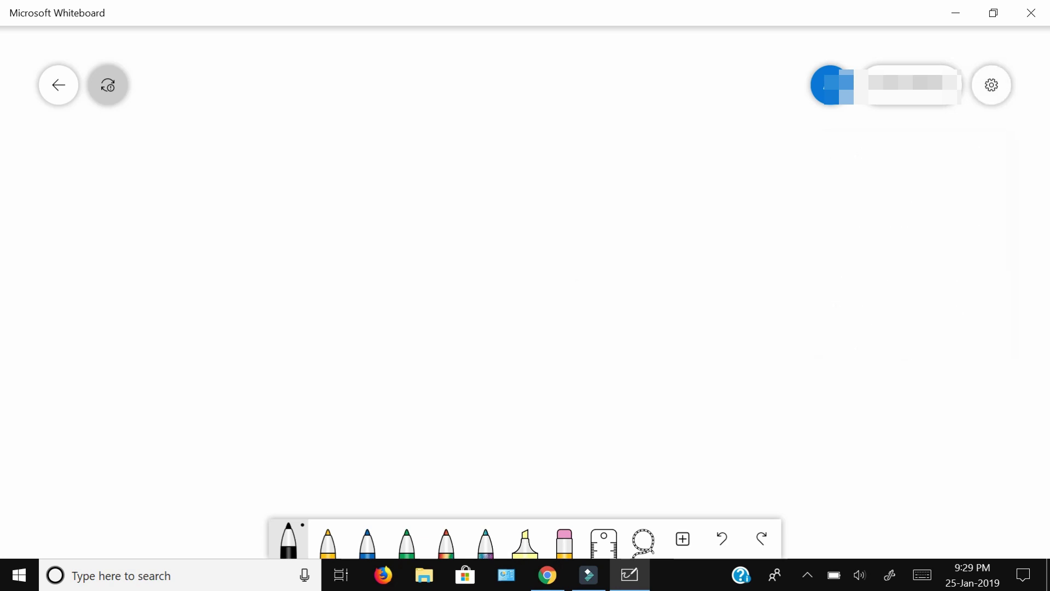
- Draw a rectangle split by a vertical line to form a two-column table, and add one column and one row
mouse_move(448, 182)
mouse_down()
mouse_move(665, 173)
mouse_move(756, 183)
mouse_move(752, 339)
mouse_move(512, 347)
mouse_move(415, 299)
mouse_move(401, 193)
mouse_move(483, 181)
mouse_up()
drag(570, 185, 566, 343)
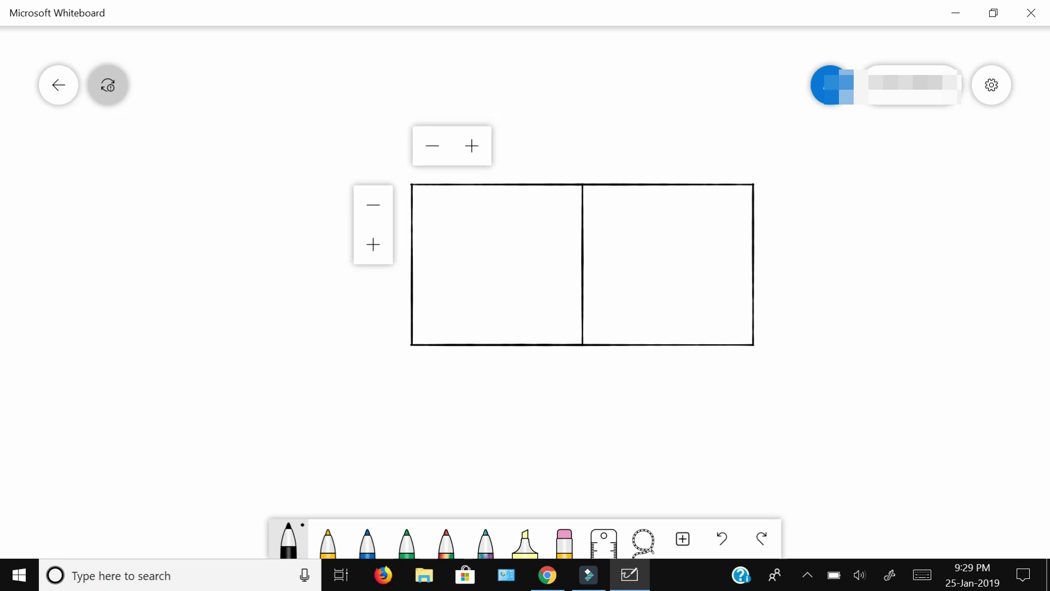
click(471, 146)
click(373, 244)
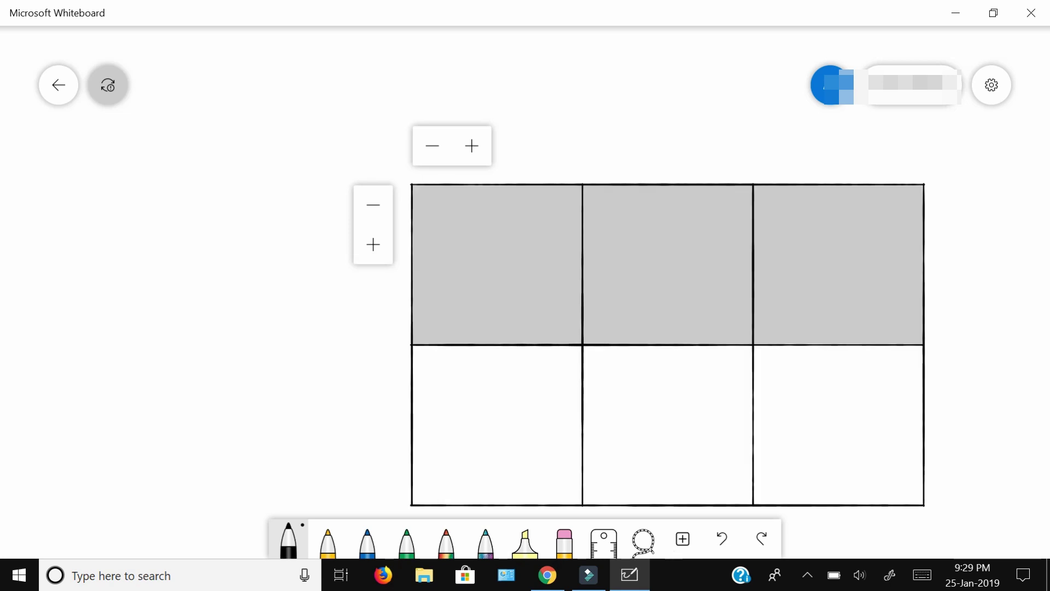
- Draw a short freehand stroke in the table's upper-right cell and another in its lower-right cell
click(310, 350)
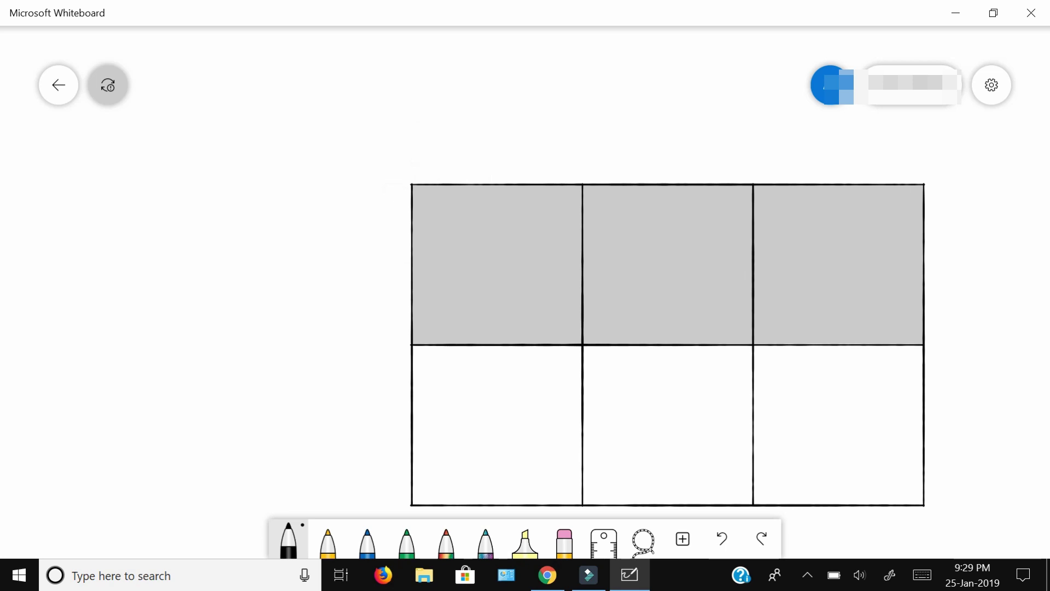
click(512, 413)
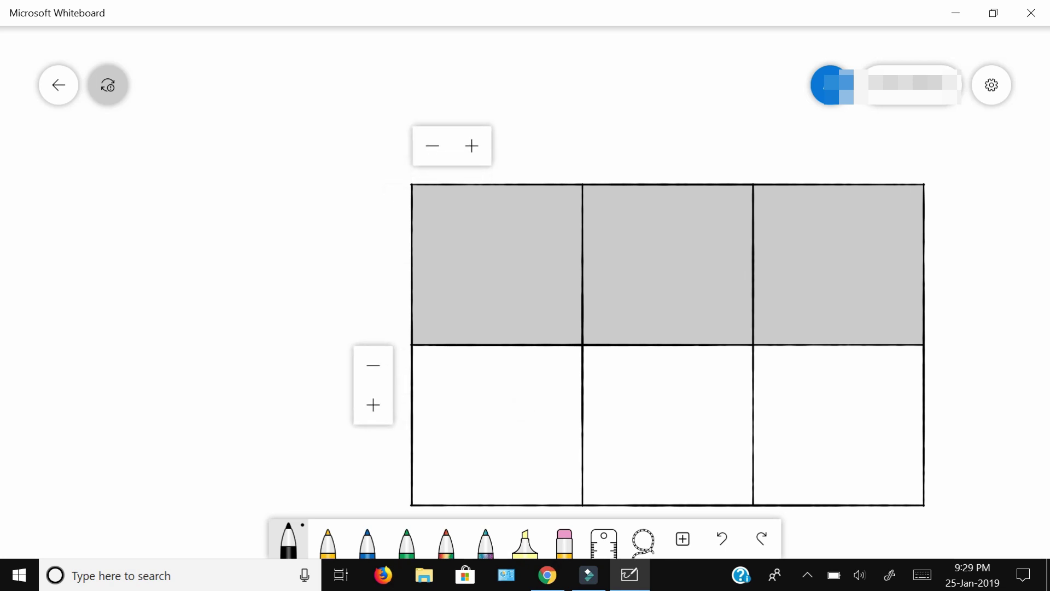
drag(833, 253, 864, 265)
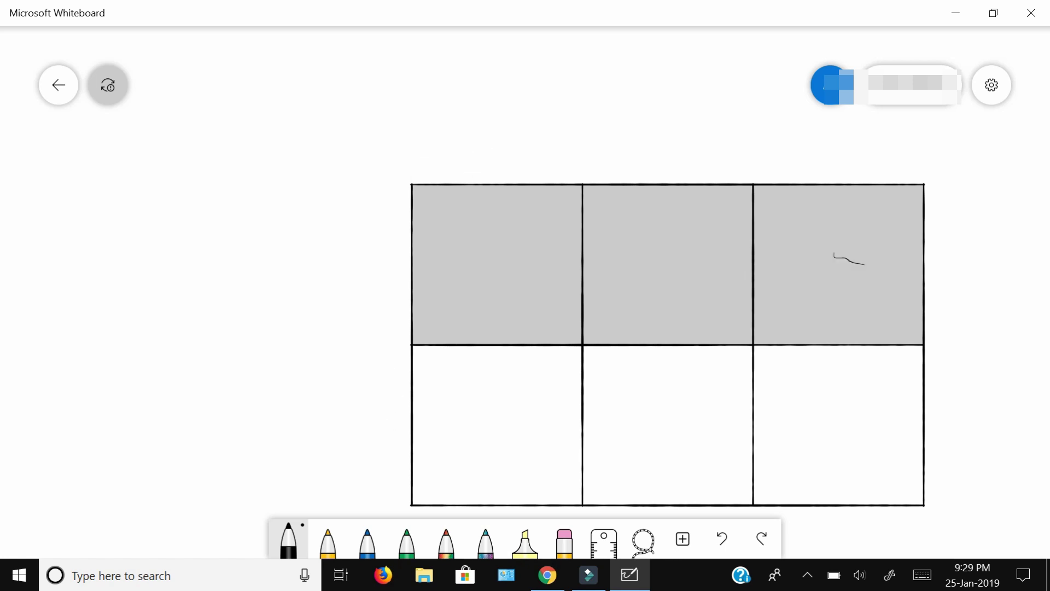
mouse_move(821, 388)
mouse_down()
mouse_move(845, 407)
mouse_move(882, 408)
mouse_up()
- Clear the table and the strokes from the canvas
click(991, 85)
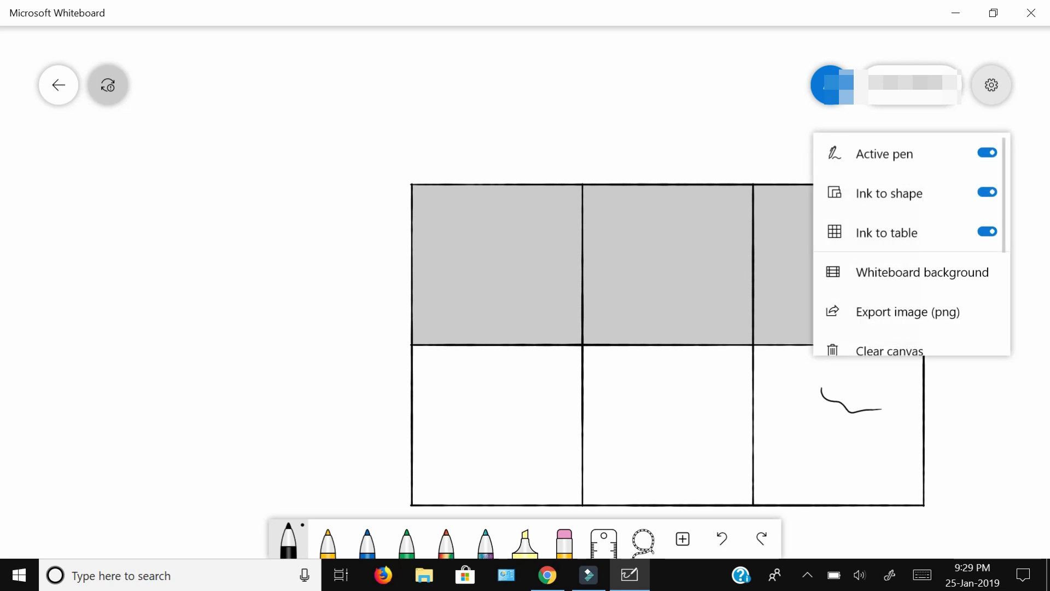
scroll(911, 243, down, 1)
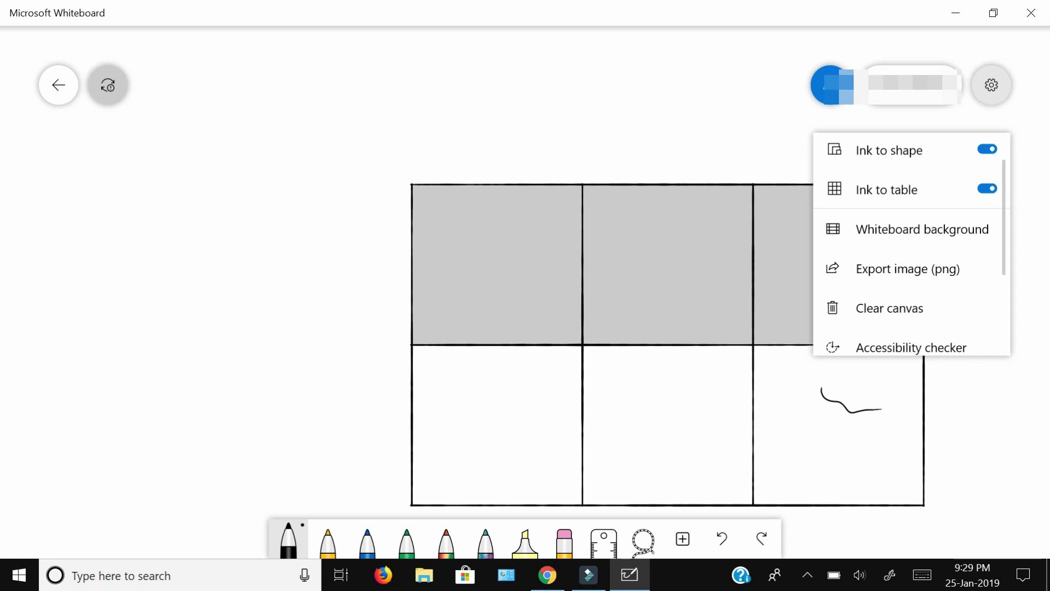
click(890, 308)
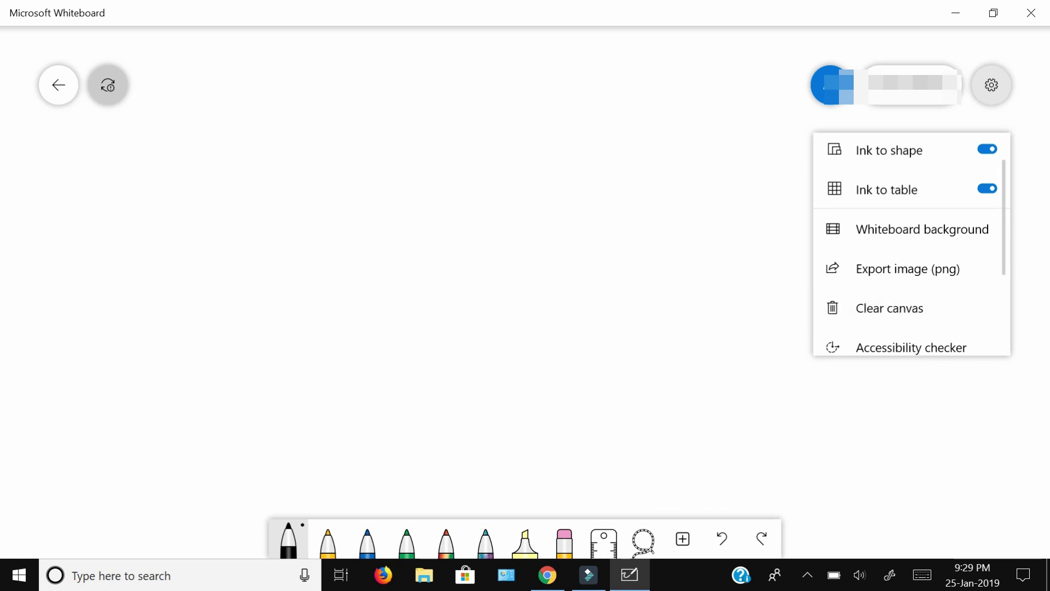
- Try the dotted, small grid, diagonal, large grid, graph paper, triangular, wide ruled and narrow ruled whiteboard backgrounds one after another
click(922, 229)
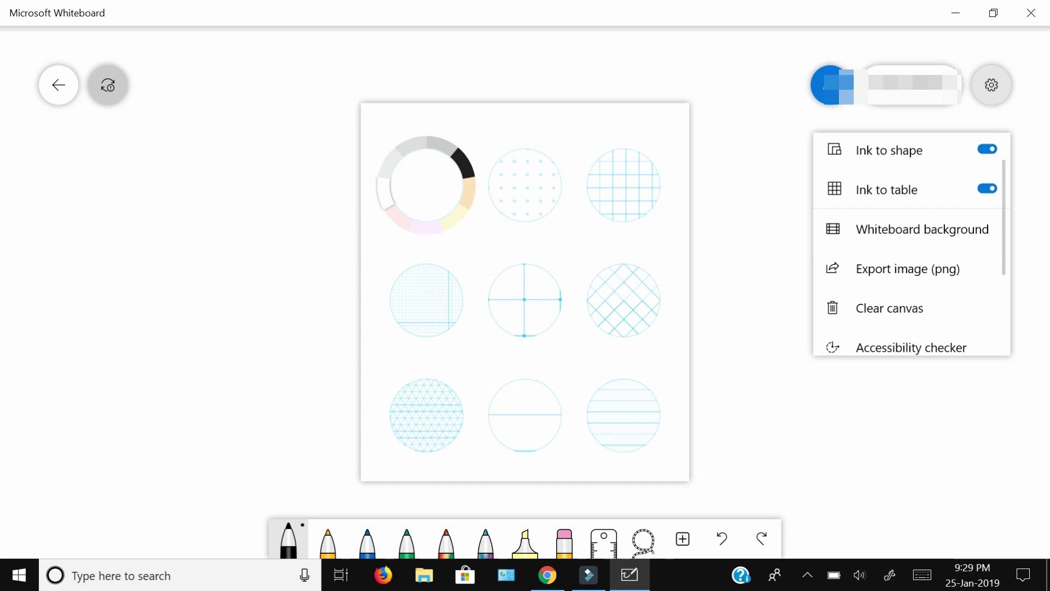
click(525, 185)
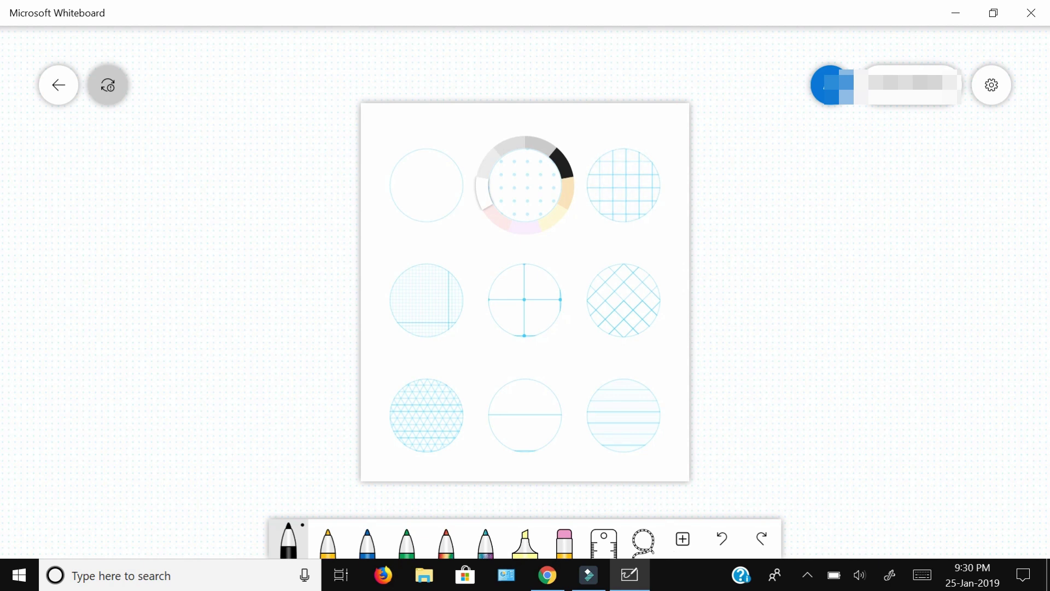
click(624, 185)
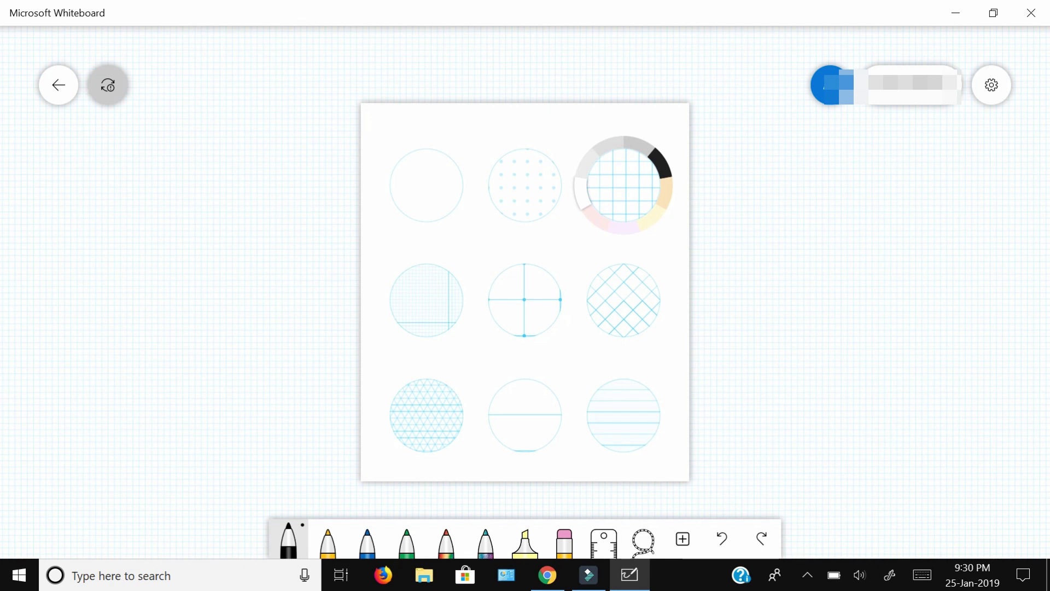
click(624, 300)
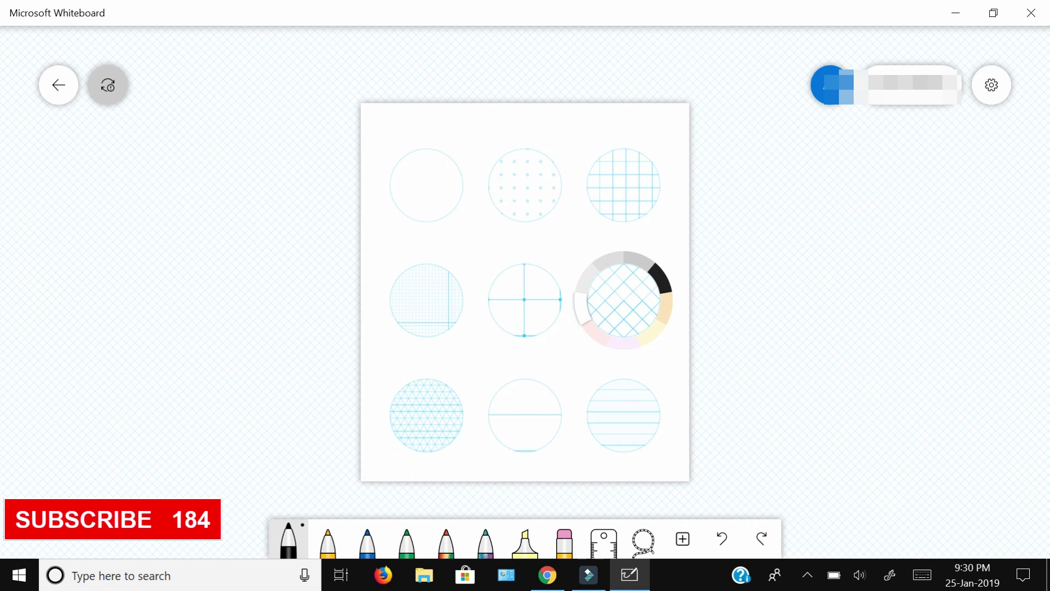
click(525, 300)
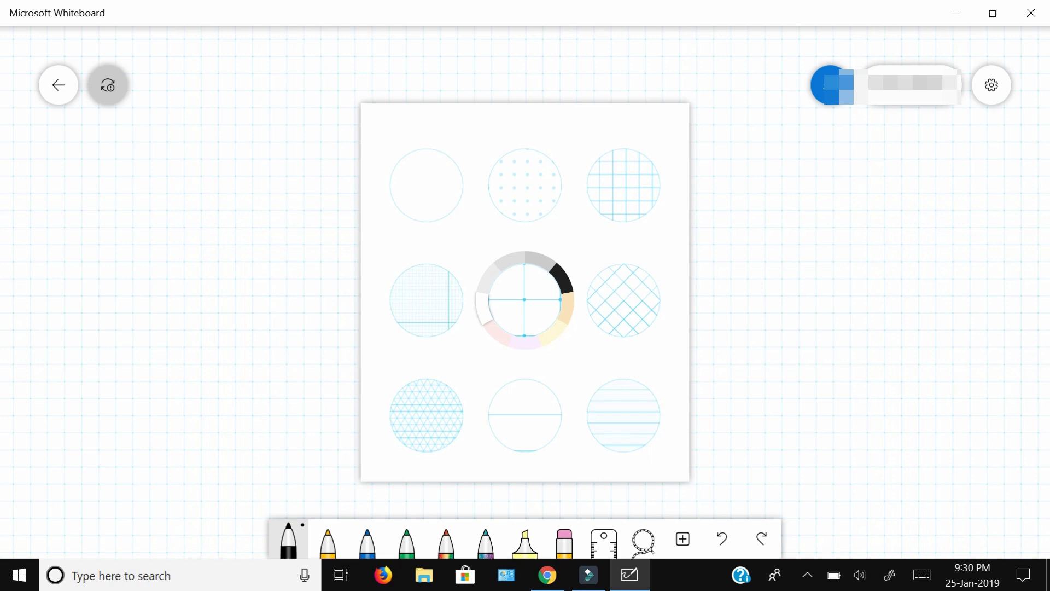
click(427, 300)
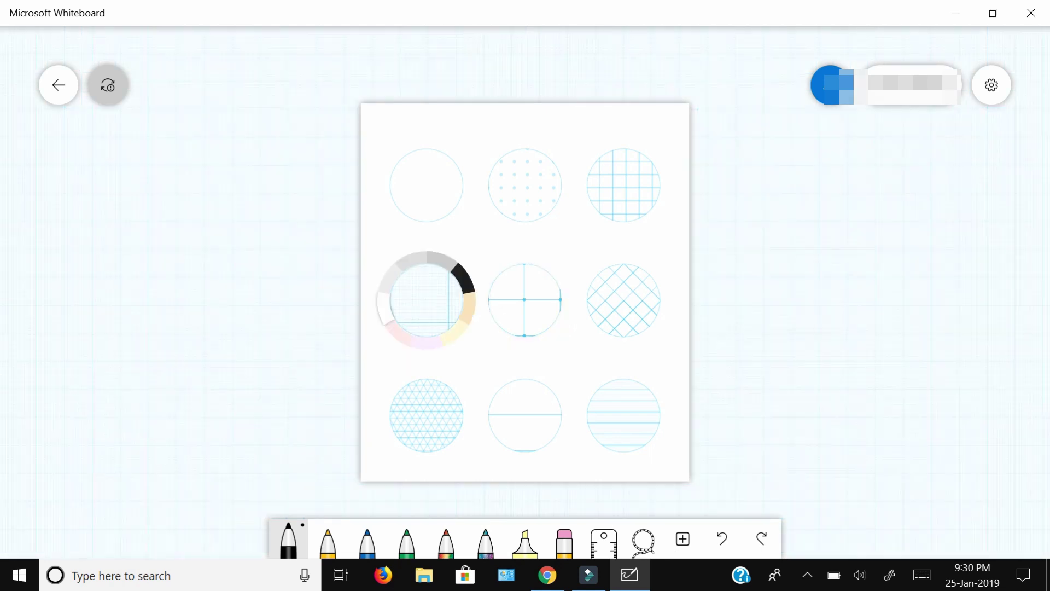
click(426, 416)
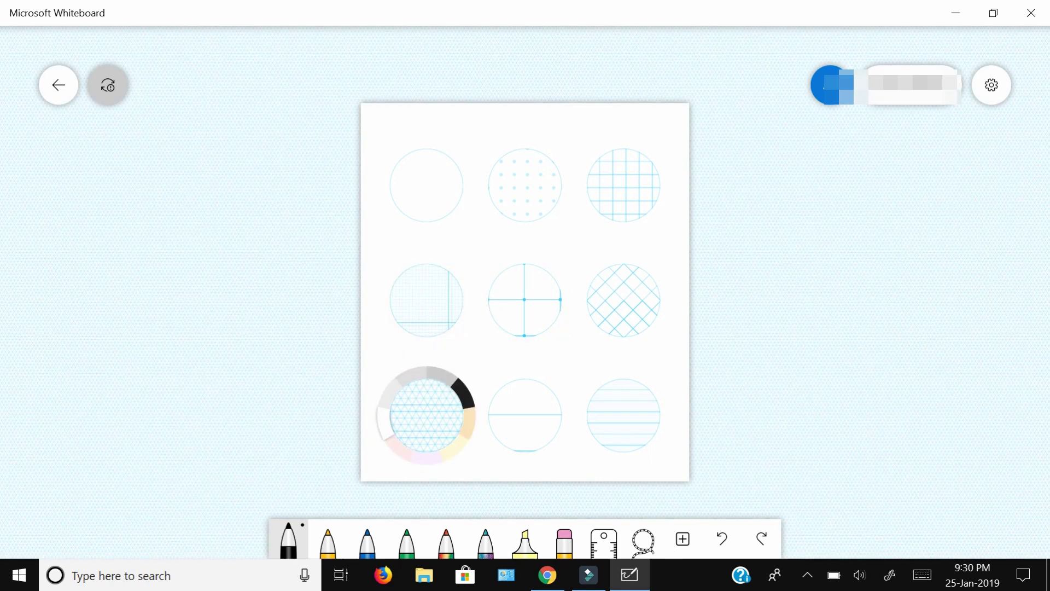
click(526, 416)
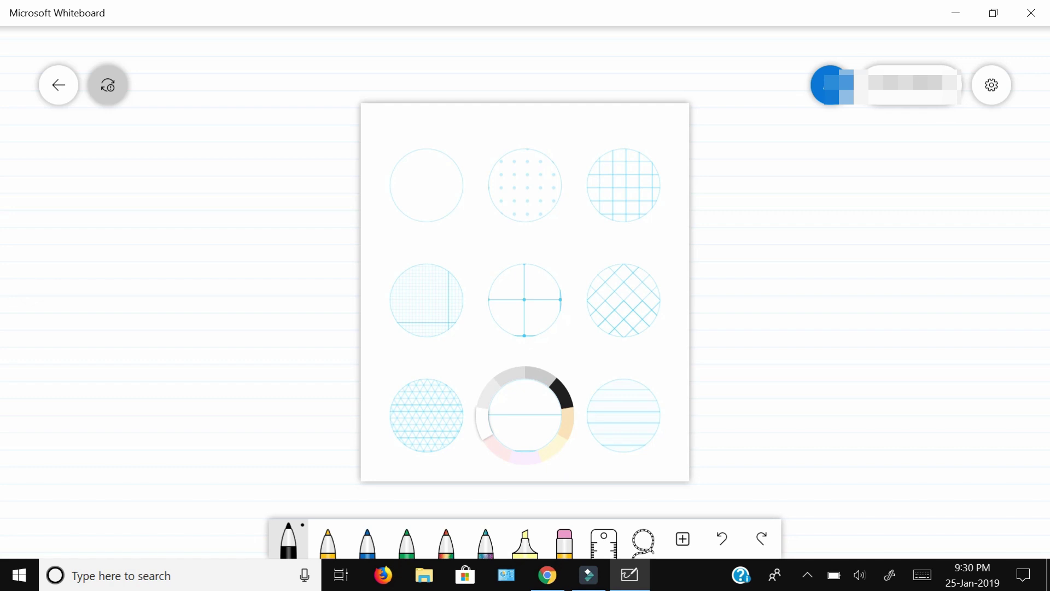
click(624, 416)
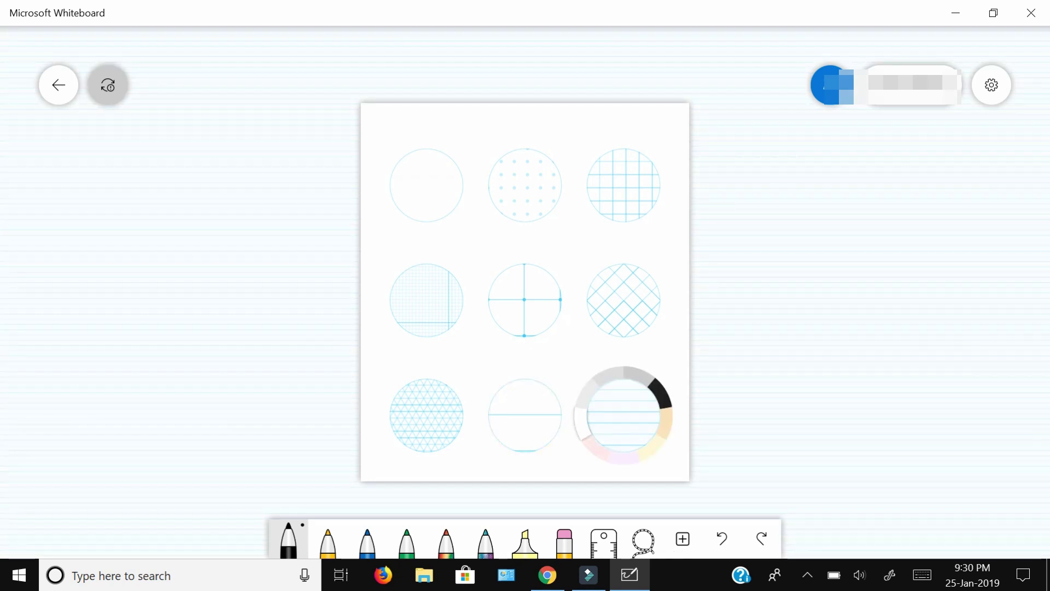
- Apply the wide ruled background and try it in black, beige, lavender, pink and light greys, ending on white
click(526, 416)
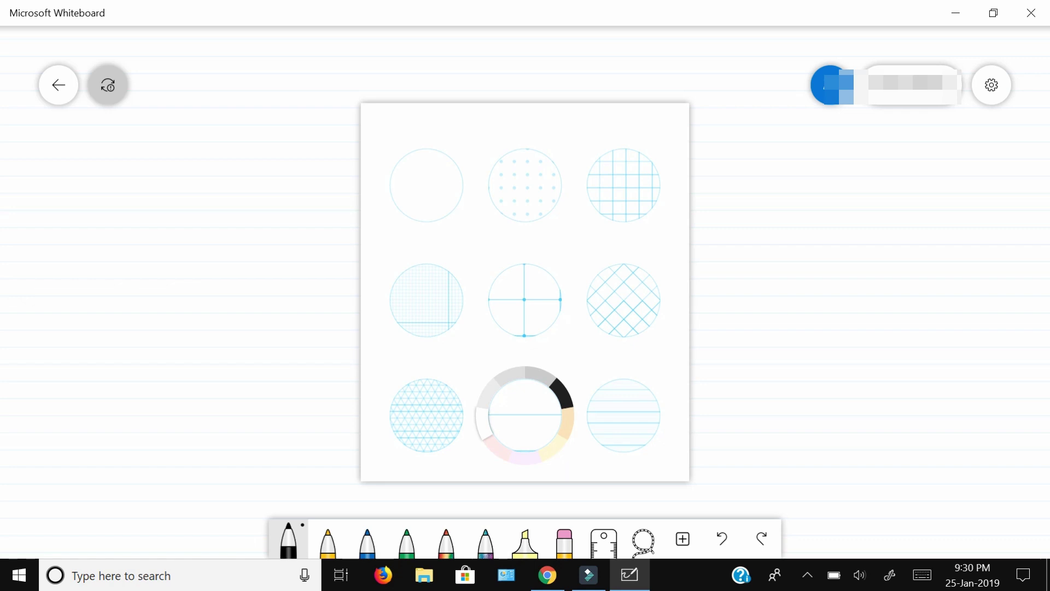
click(562, 393)
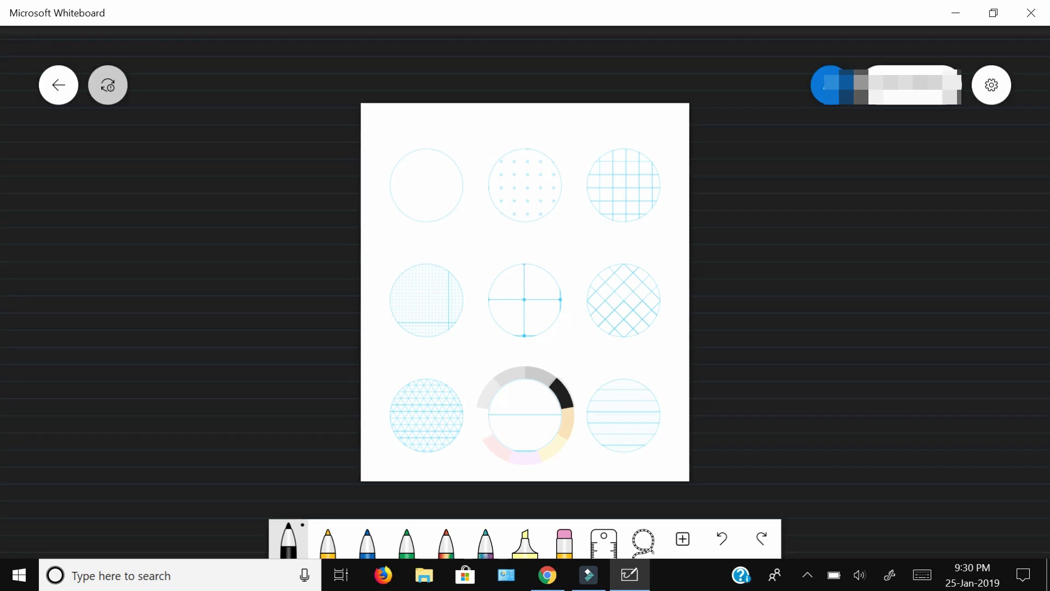
click(568, 422)
click(525, 458)
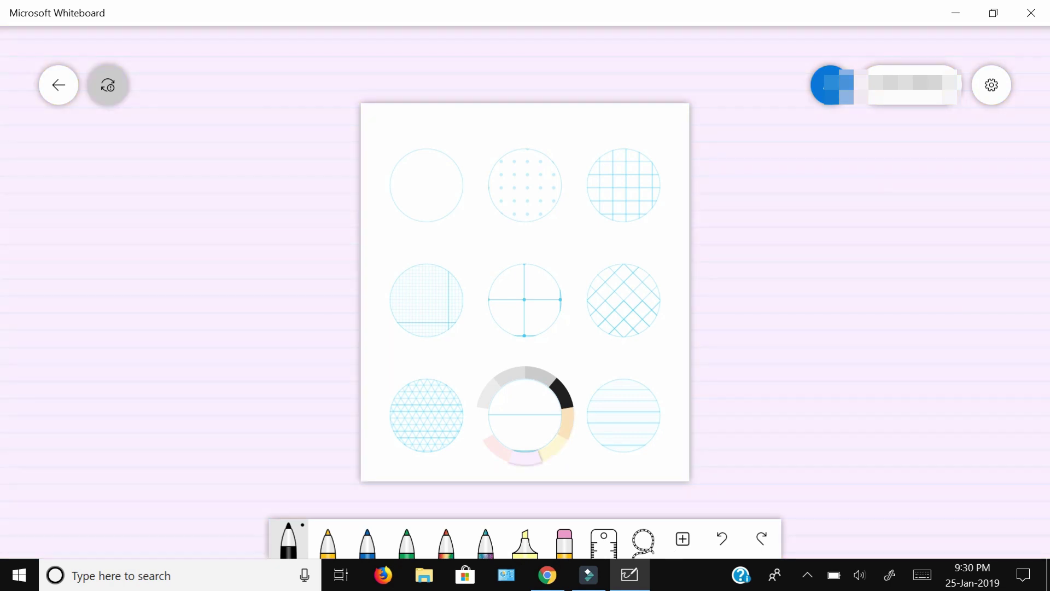
click(497, 448)
click(483, 424)
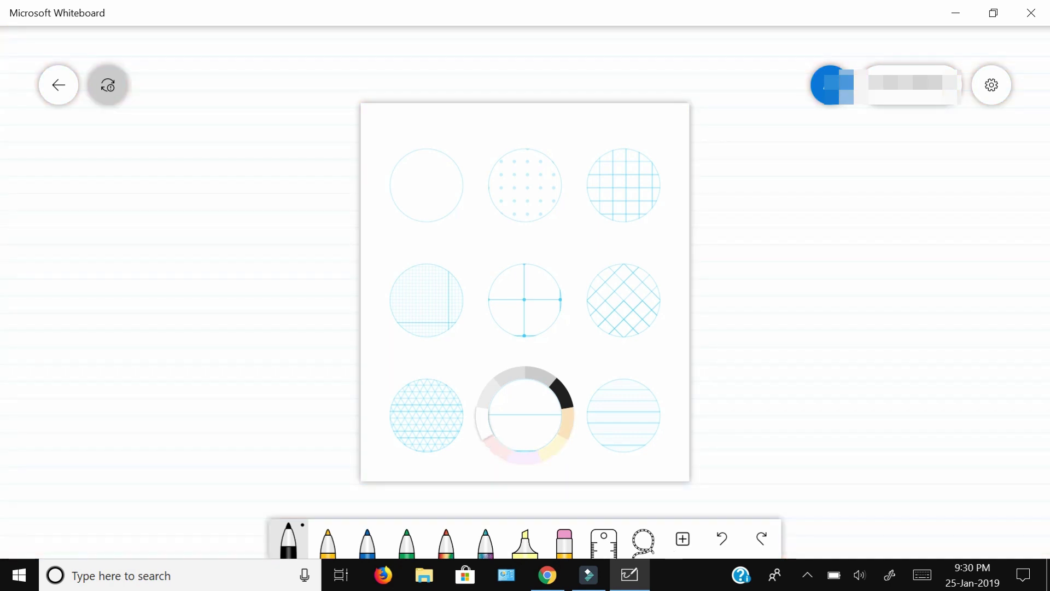
click(484, 395)
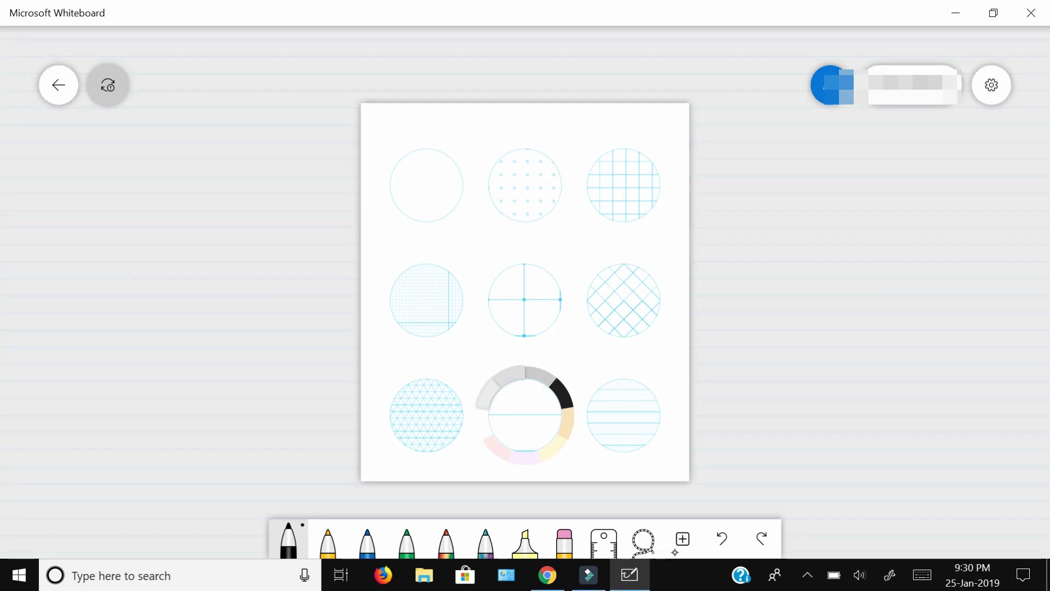
click(504, 375)
click(482, 424)
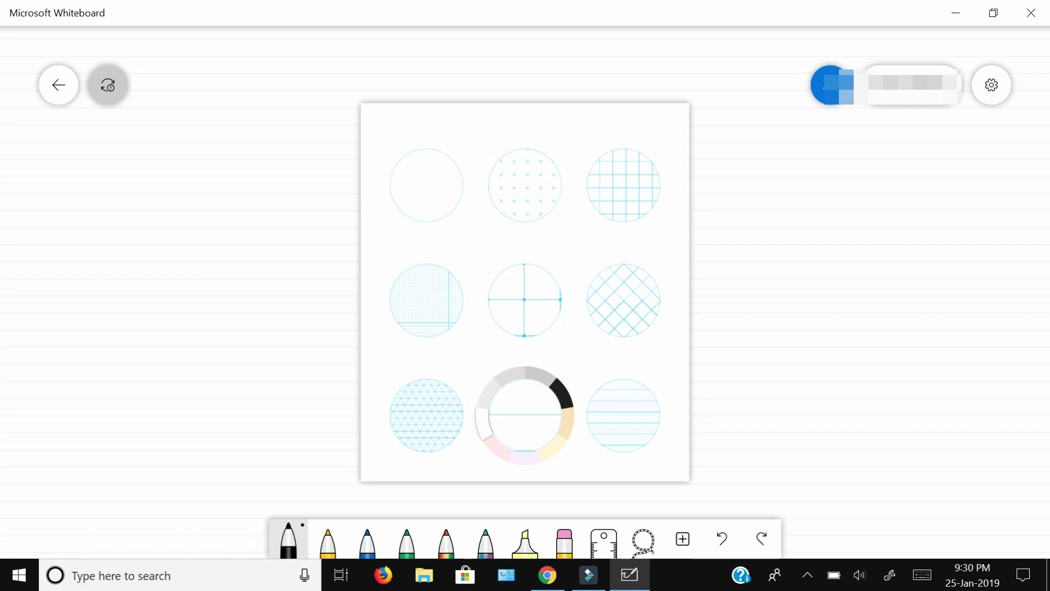
- Set the whiteboard background to the plain pattern without lines, and close the background choices and board settings
click(427, 186)
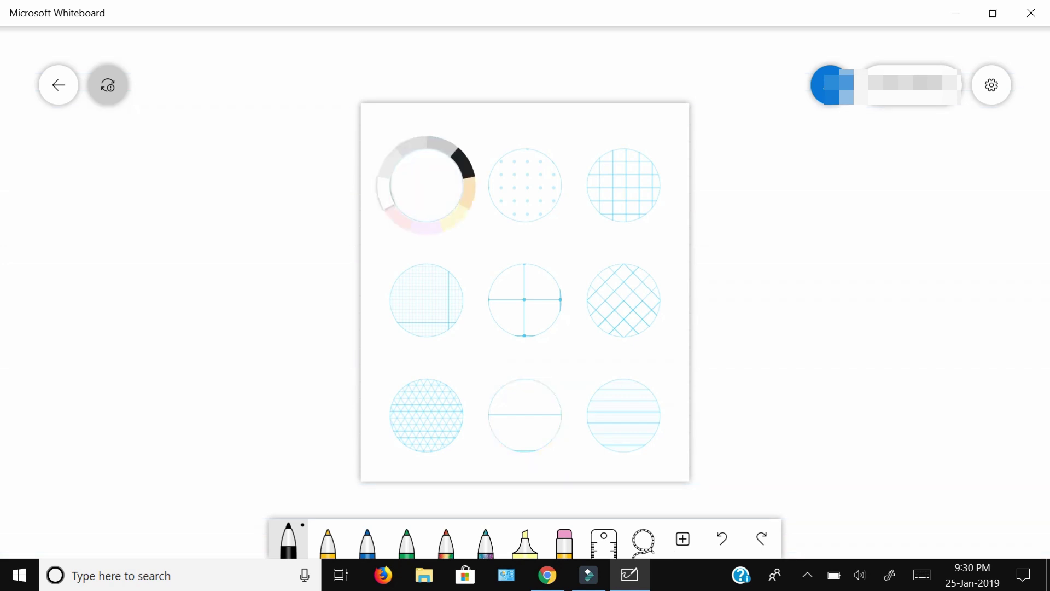
click(992, 85)
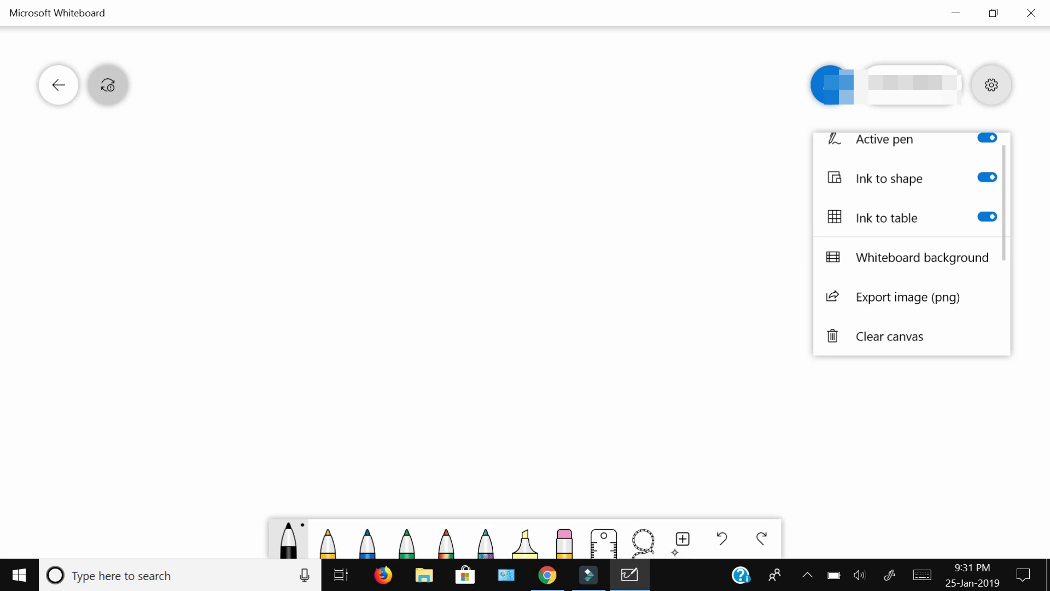
click(675, 552)
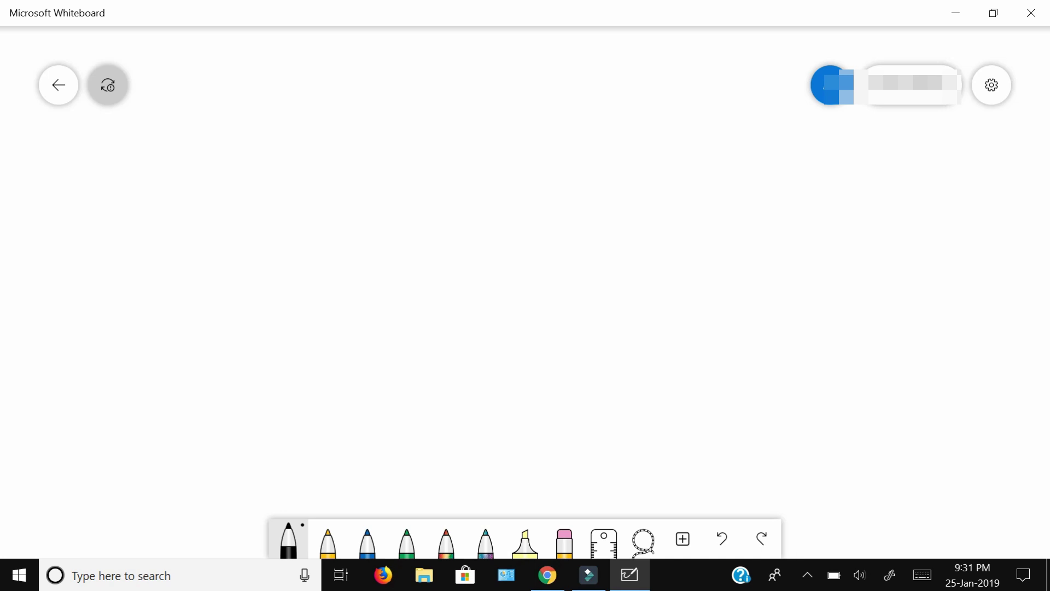
- Look through the colour and thickness options of the black and multicoloured pens, and select the eraser
click(288, 541)
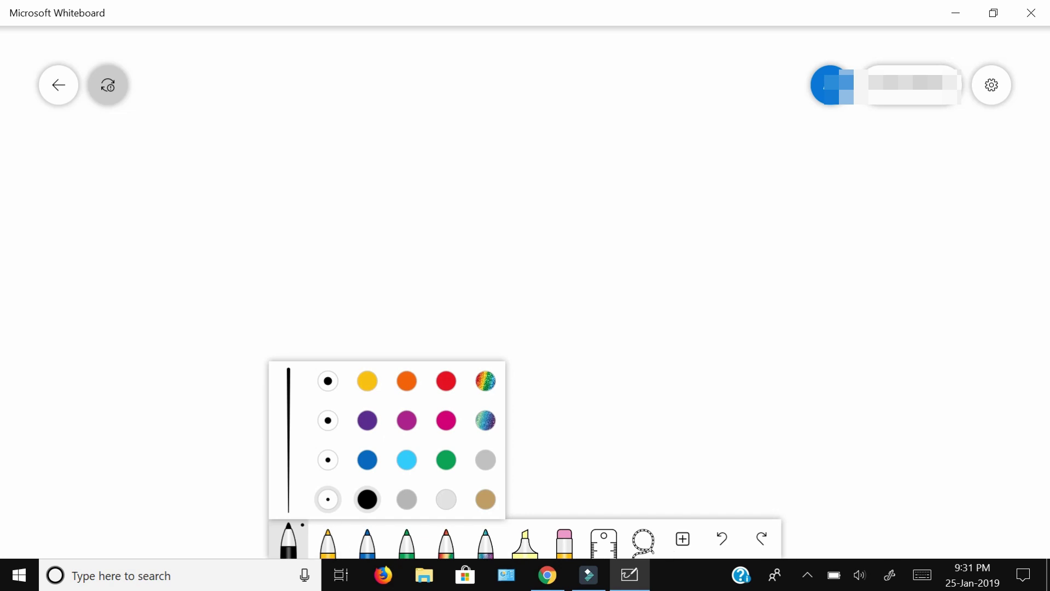
click(446, 542)
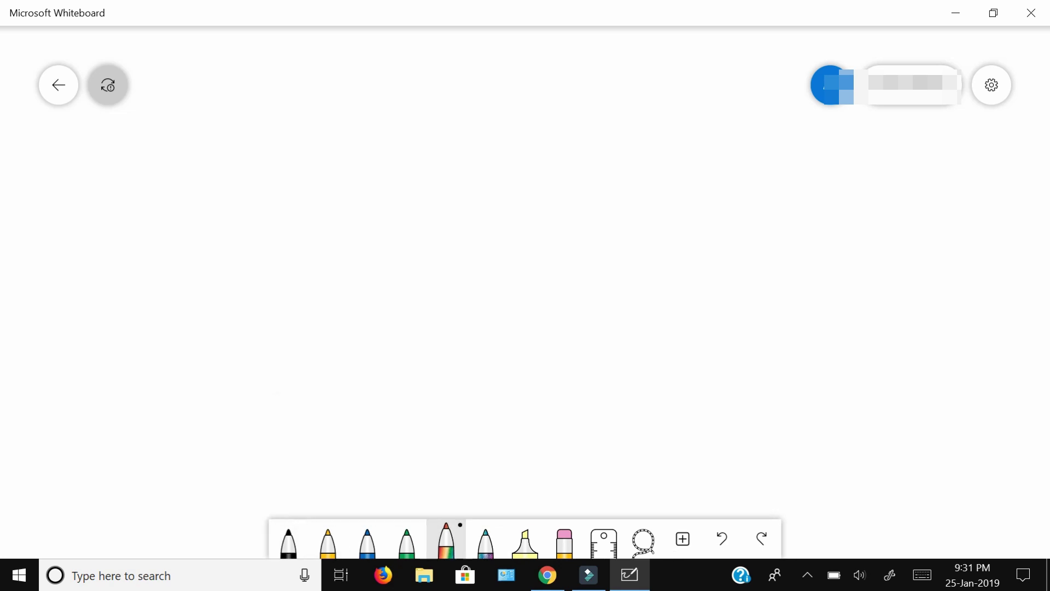
click(446, 542)
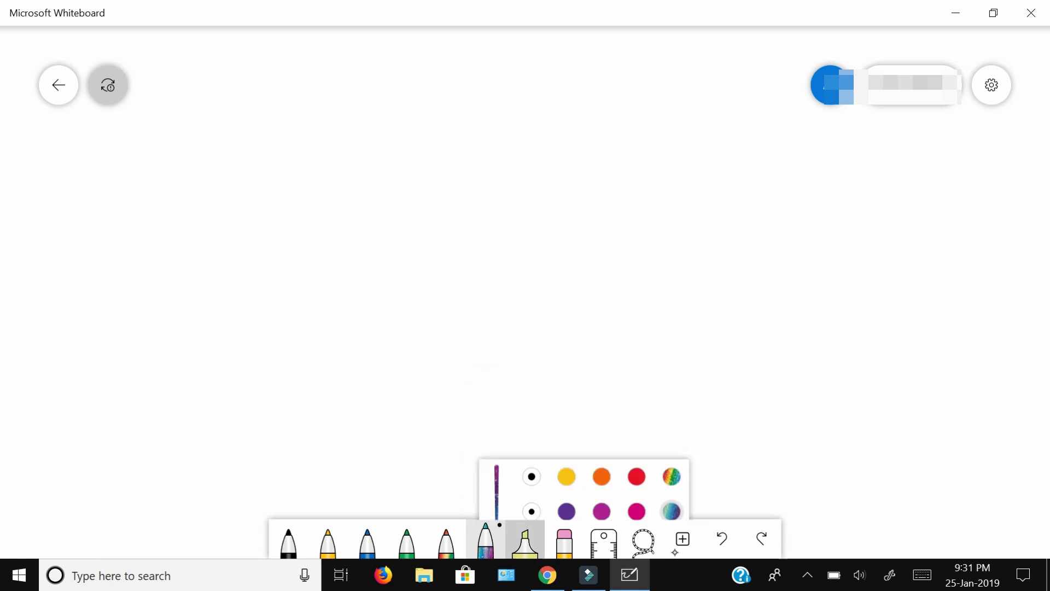
click(564, 540)
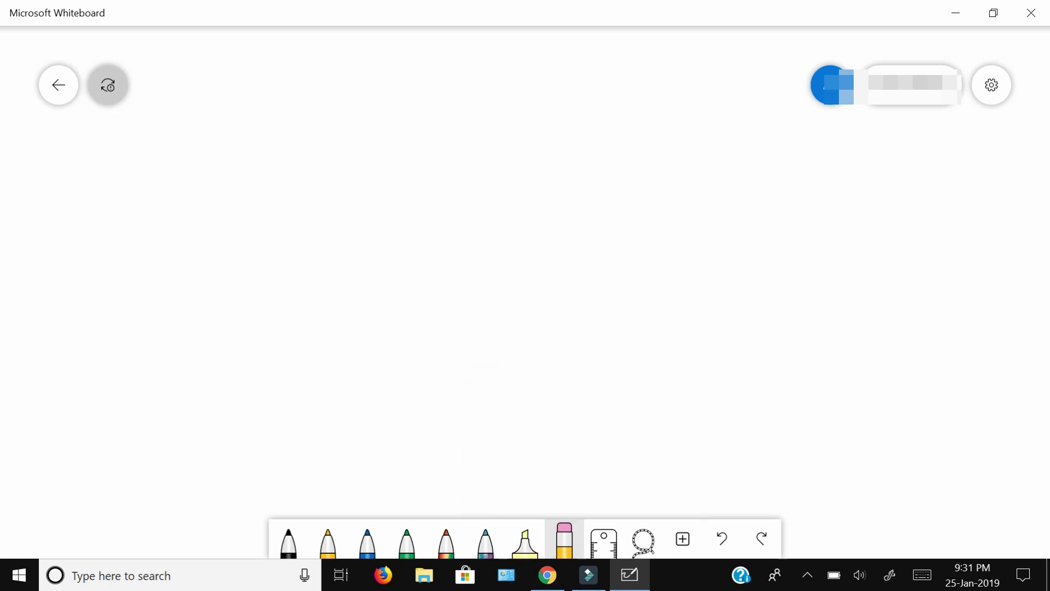
- Show the ruler and draw two parallel diagonal lines along its upper edge with the black pen, shifting the ruler down-left between them
click(604, 540)
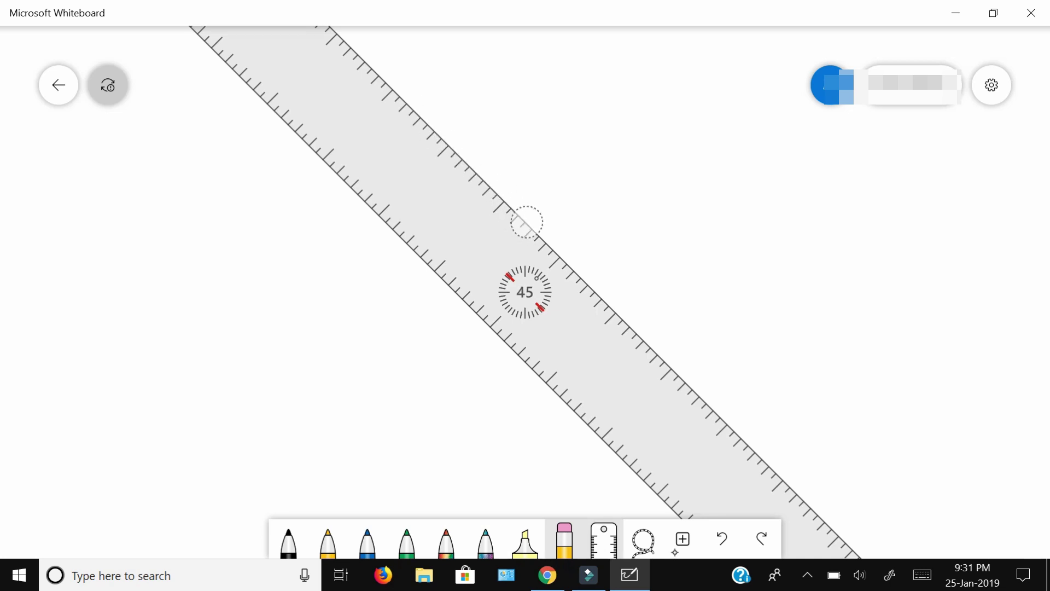
click(288, 540)
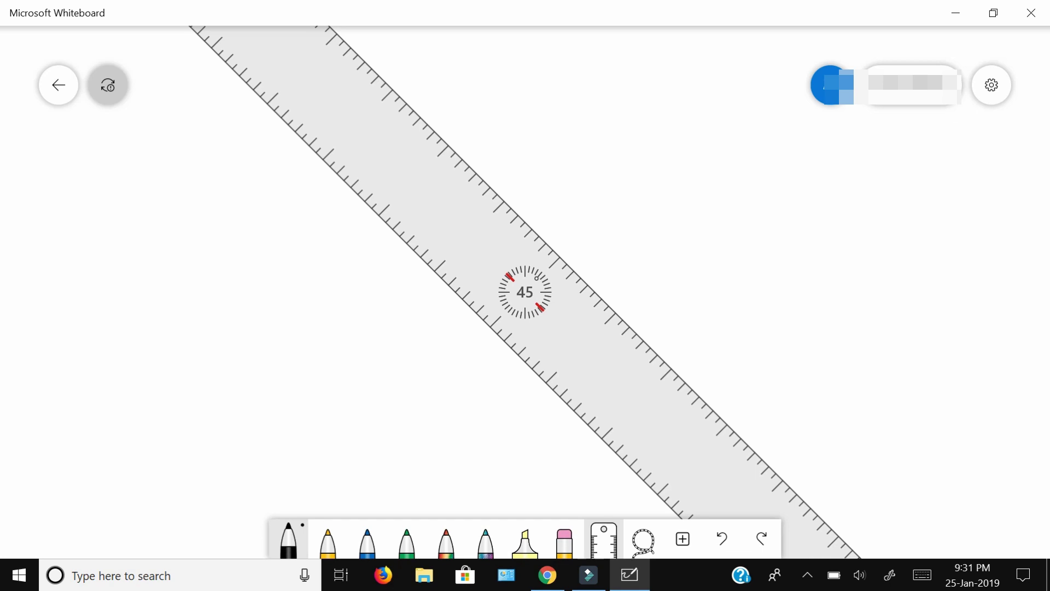
drag(424, 119, 730, 424)
drag(525, 292, 446, 371)
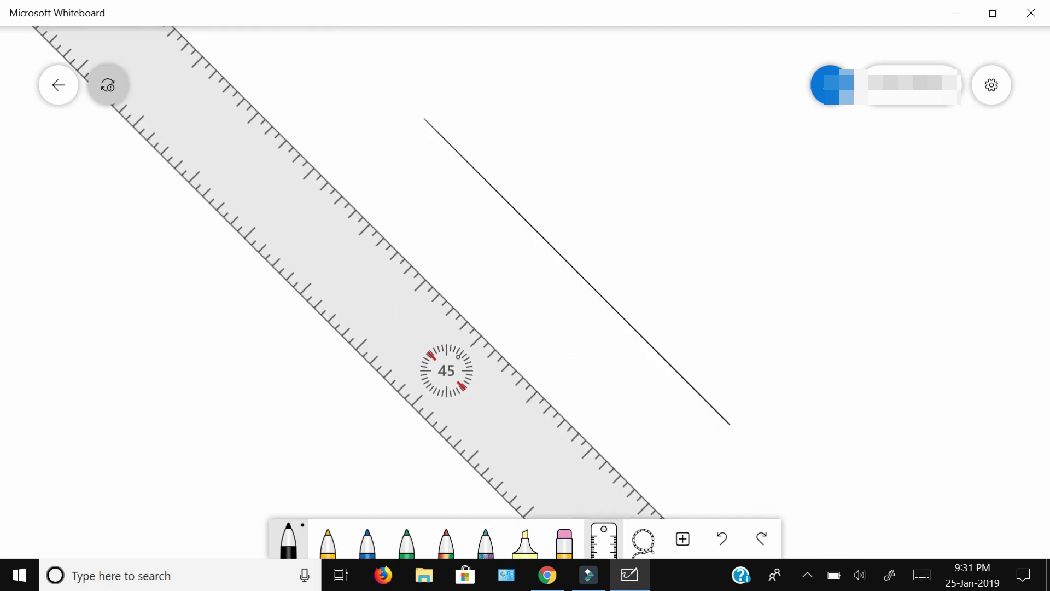
drag(289, 140, 633, 484)
- Move the ruler across the two diagonal lines and rotate it to 4°, nearly horizontal
drag(447, 371, 600, 329)
scroll(584, 320, down, 9)
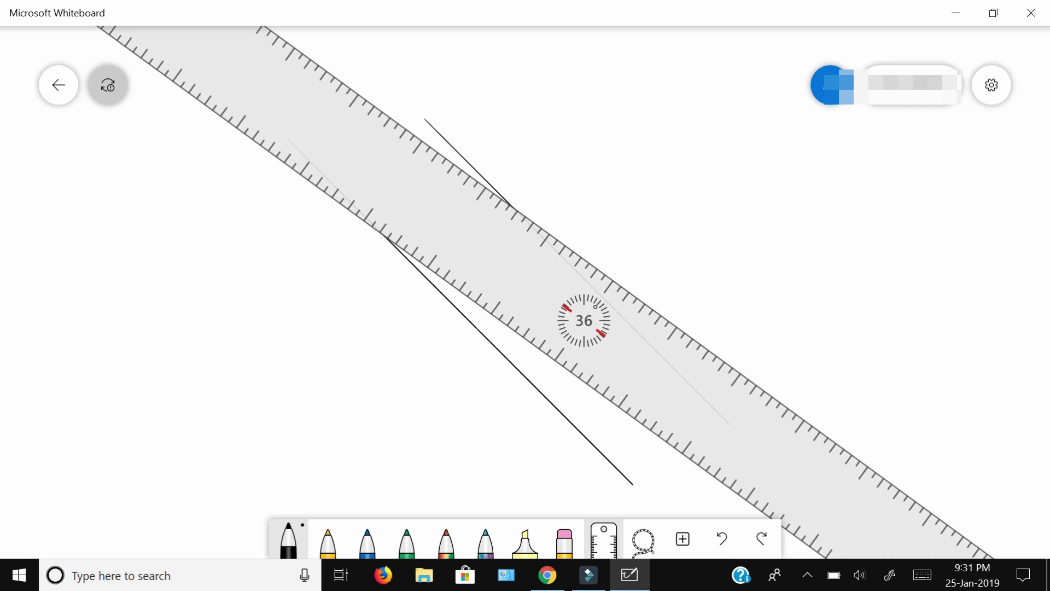
scroll(584, 321, down, 20)
scroll(582, 328, up, 4)
scroll(584, 342, down, 2)
drag(584, 344, 588, 348)
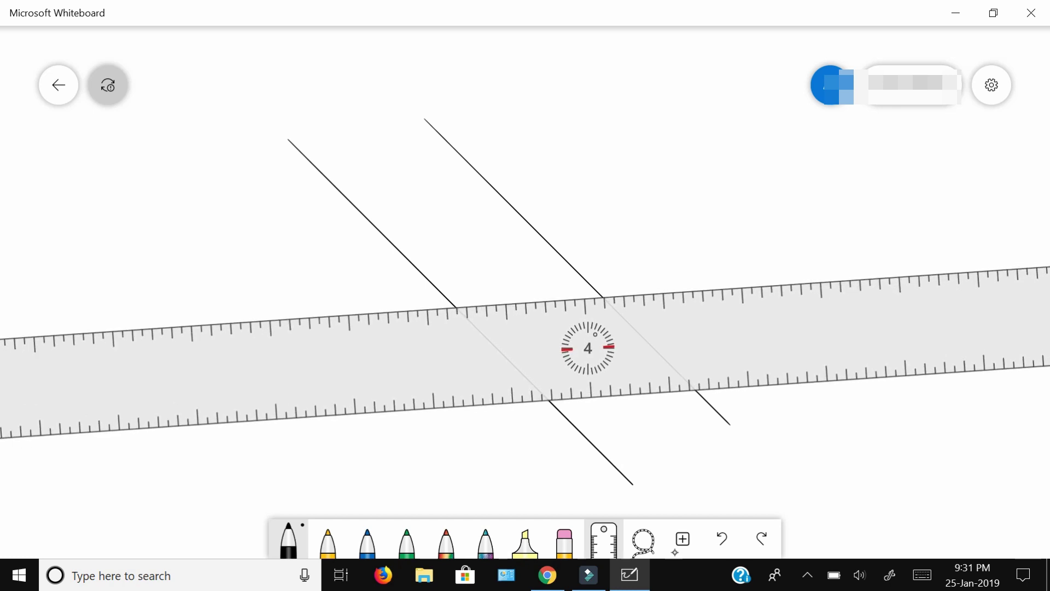
- Draw a nearly horizontal line along the ruler's upper edge across both diagonals, and hide the ruler
drag(399, 310, 653, 293)
drag(588, 349, 603, 409)
click(604, 540)
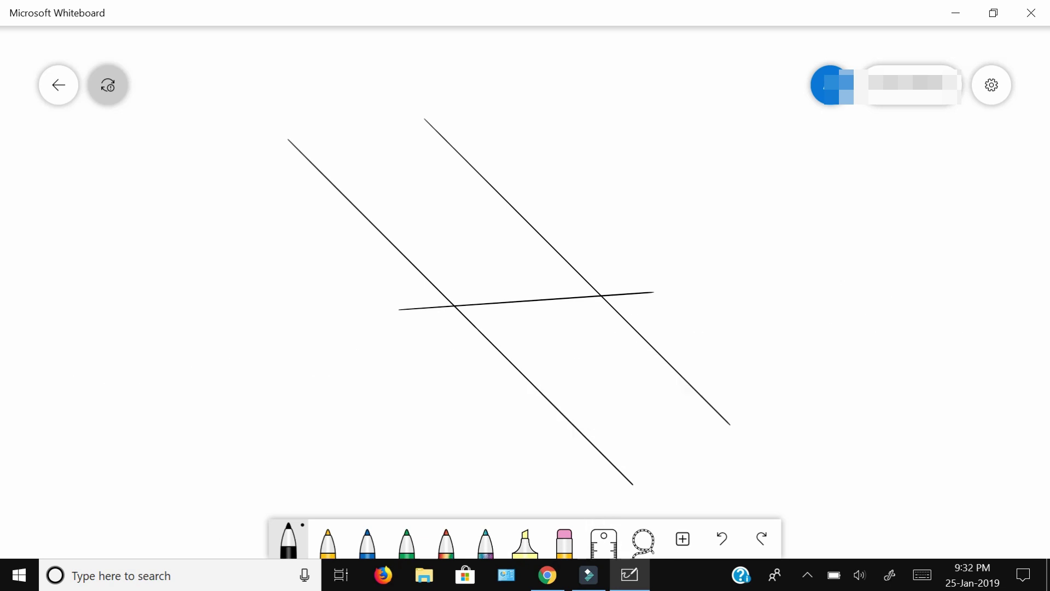
- Set the black pen to its thickest size and draw a short wavy stroke beside the upper diagonal line
click(288, 540)
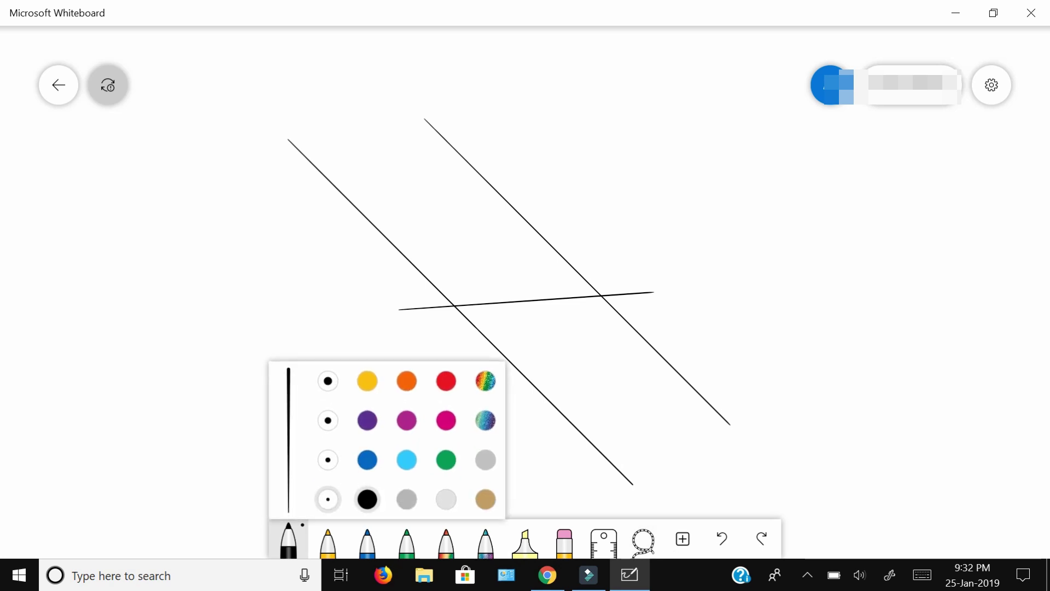
click(328, 380)
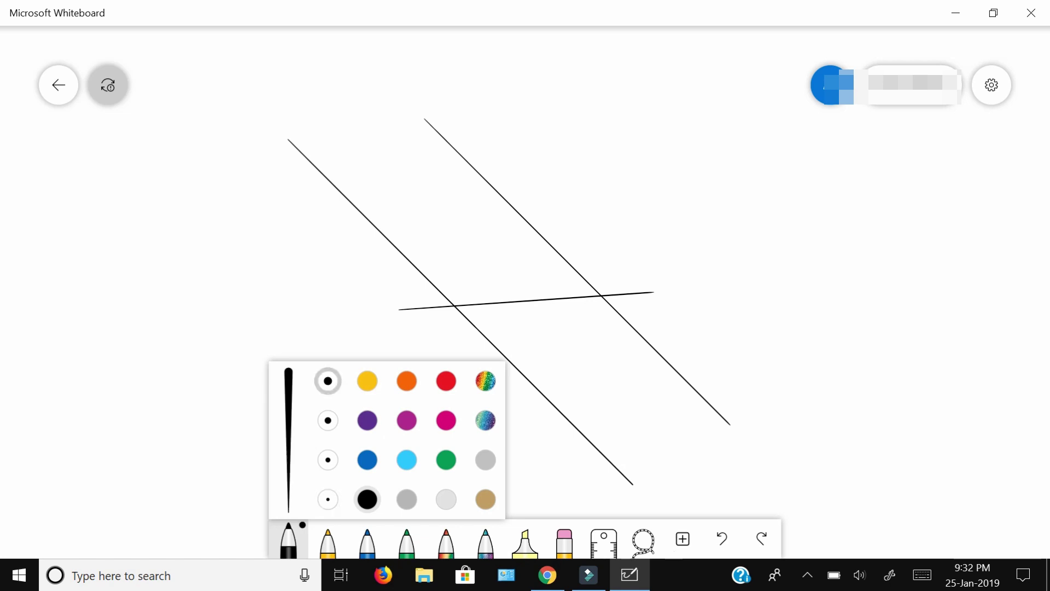
drag(722, 183, 875, 228)
drag(842, 124, 635, 183)
scroll(552, 278, up, 4)
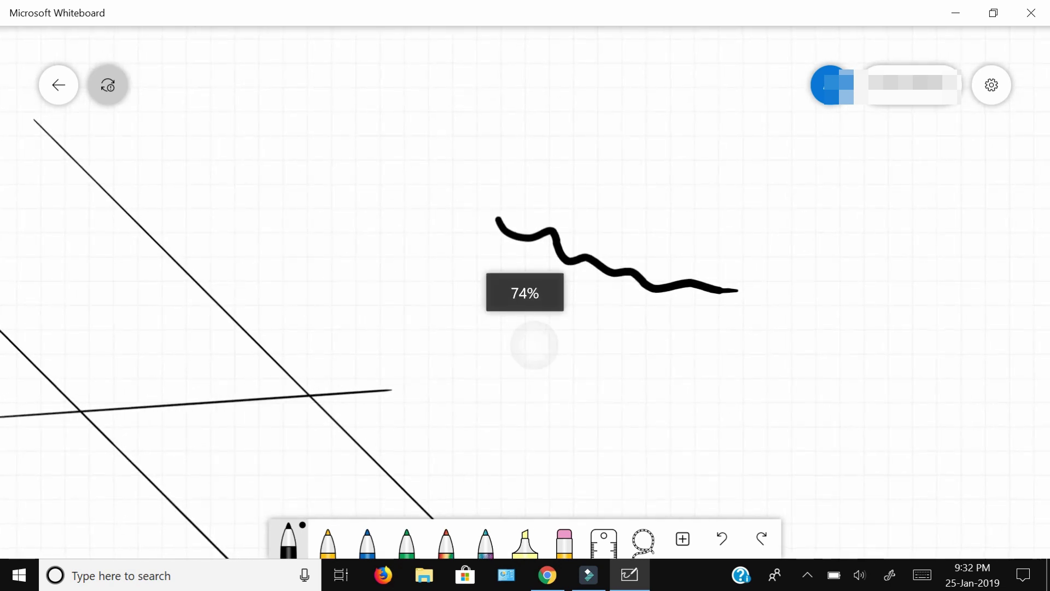
scroll(628, 252, down, 3)
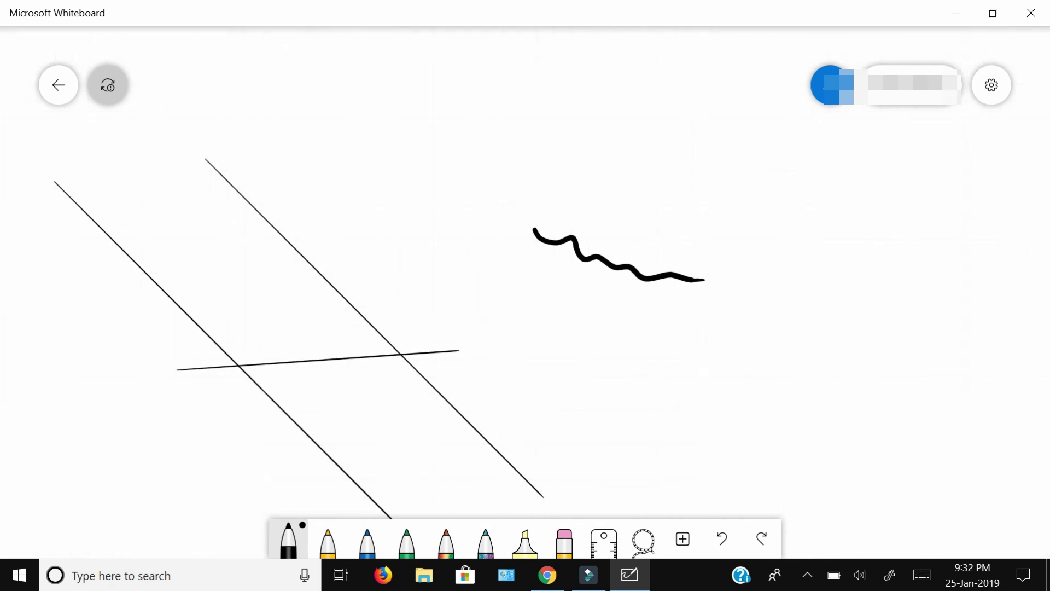
- Recolour the black pen yellow, compare it with the adjacent yellow pen's options, and set it back to black
click(288, 541)
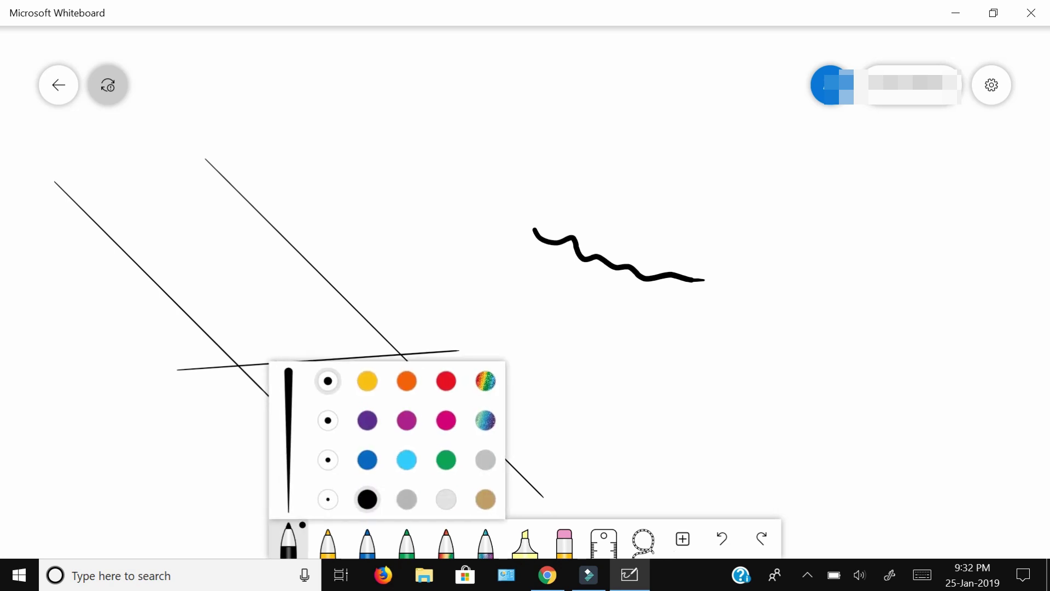
click(367, 381)
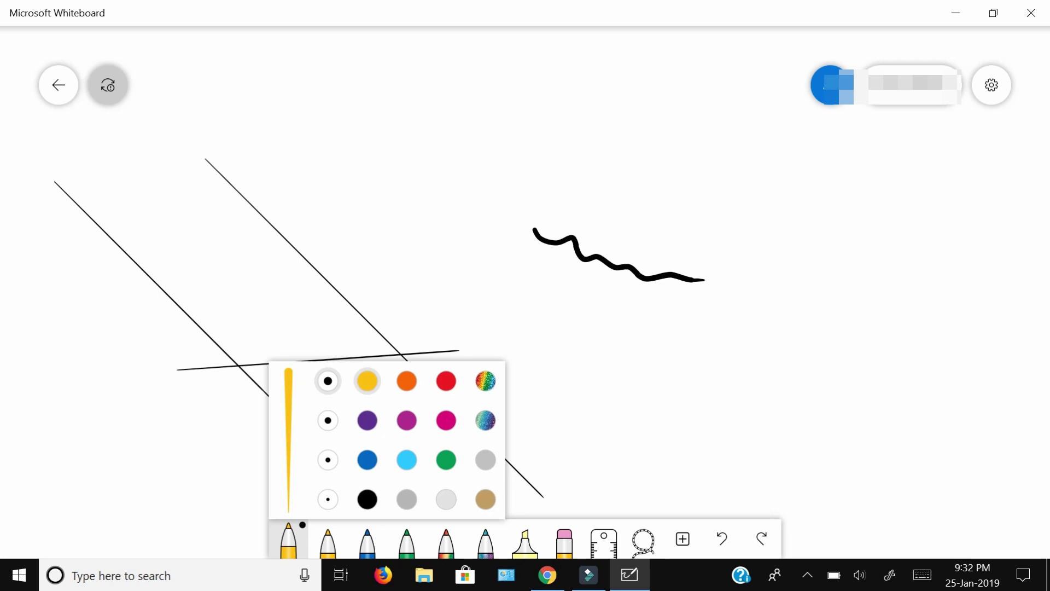
click(329, 542)
click(328, 541)
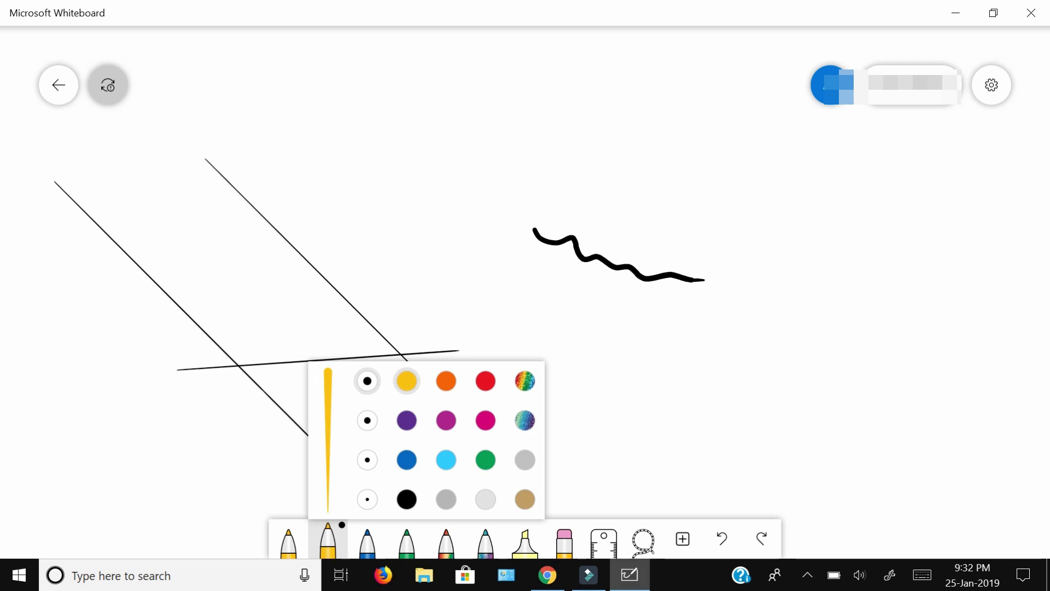
click(289, 541)
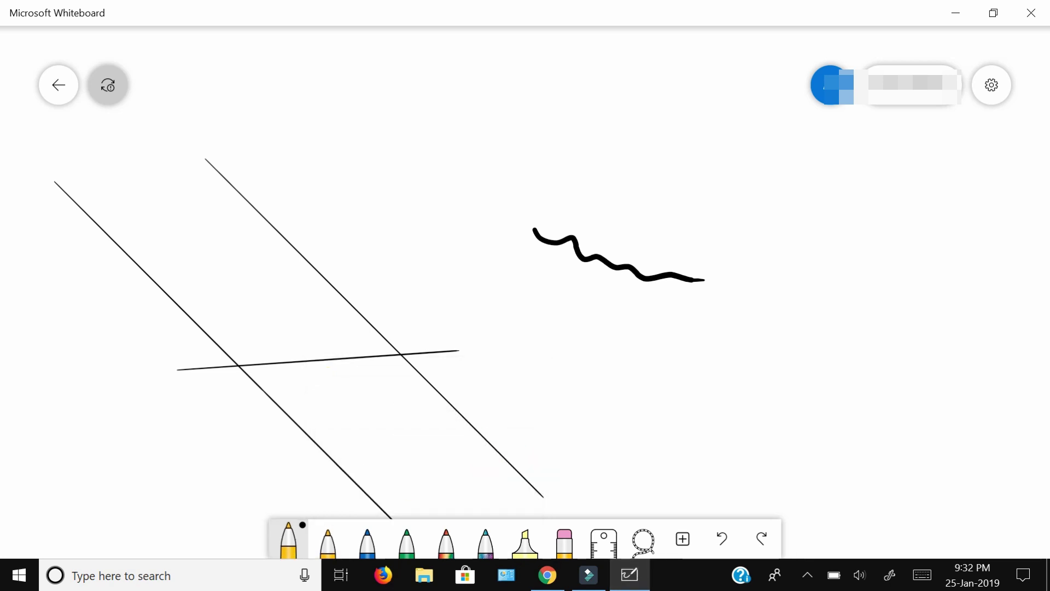
click(289, 542)
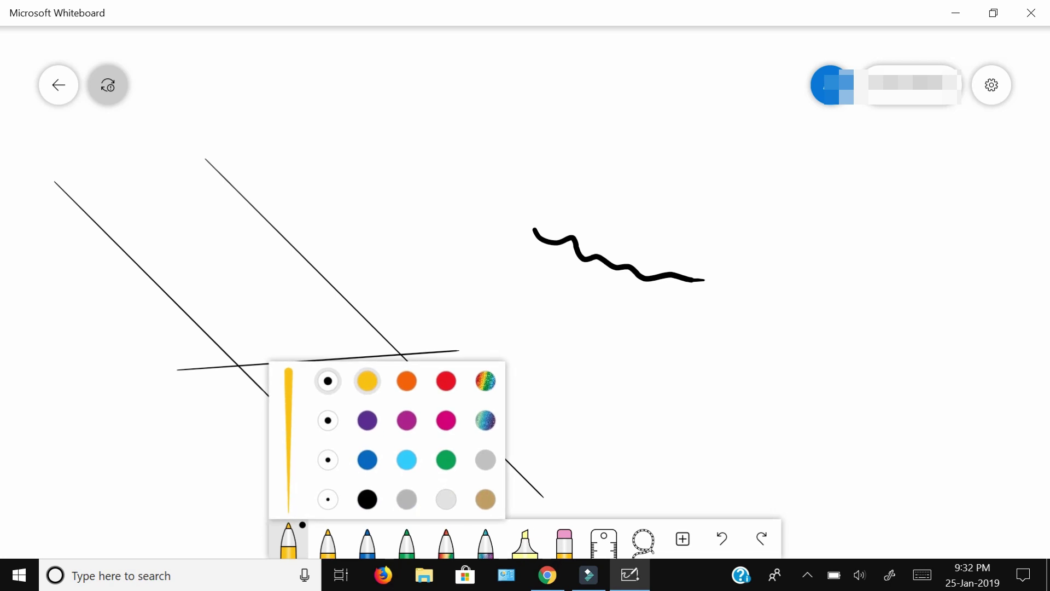
click(367, 499)
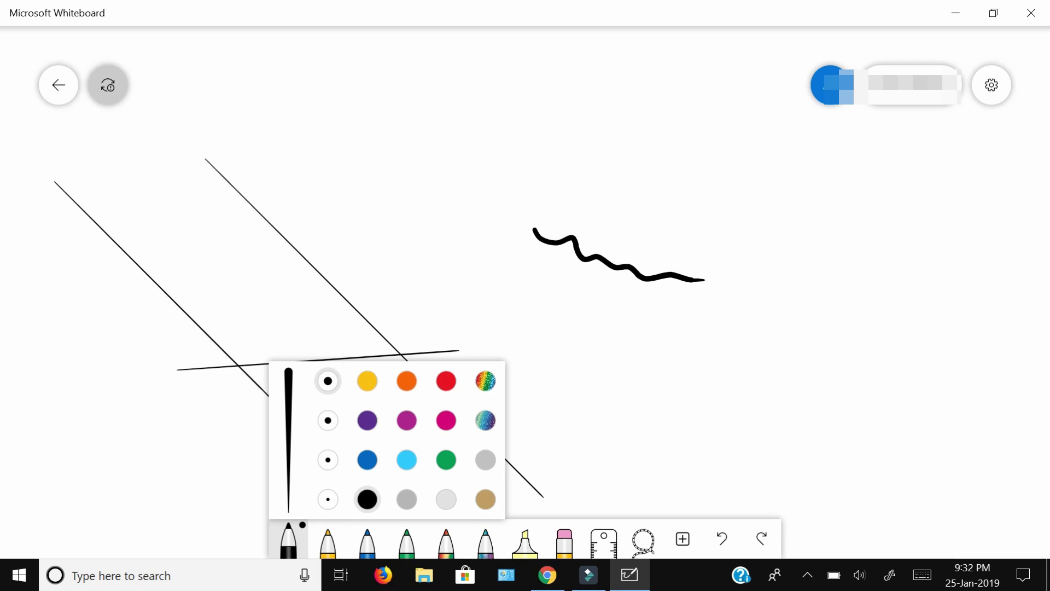
- Set the rainbow pen to its thickest size and draw two long wavy horizontal lines above the black squiggle
click(447, 543)
click(447, 543)
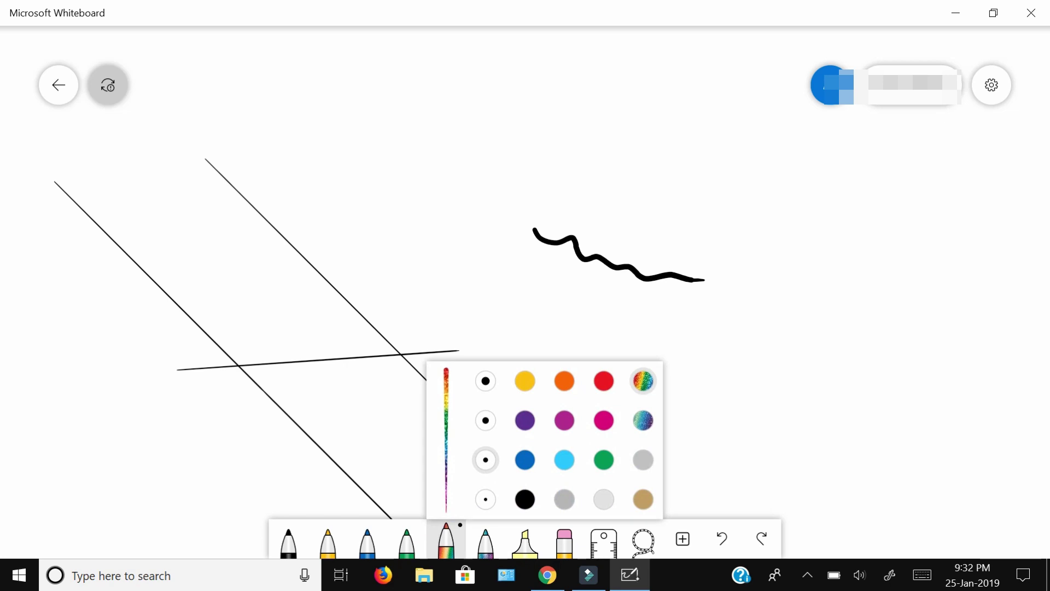
click(486, 381)
mouse_move(433, 185)
mouse_down()
mouse_move(586, 172)
mouse_move(858, 178)
mouse_up()
drag(465, 203, 845, 201)
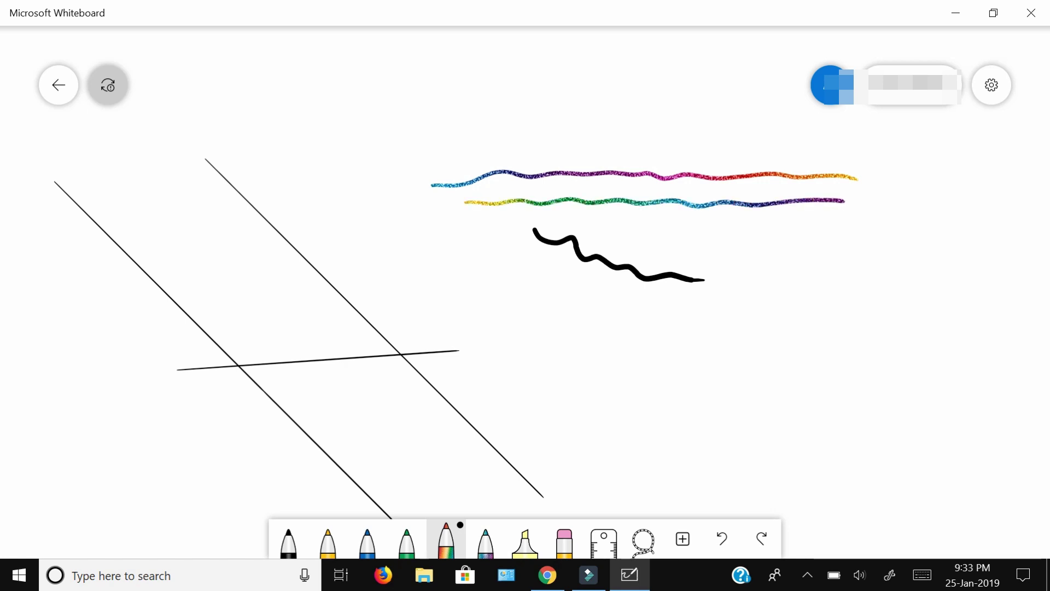
- Set the galaxy pen to its thickest size, and draw two short wavy lines right of the black squiggle and an arc above the rainbow lines
click(486, 544)
click(486, 544)
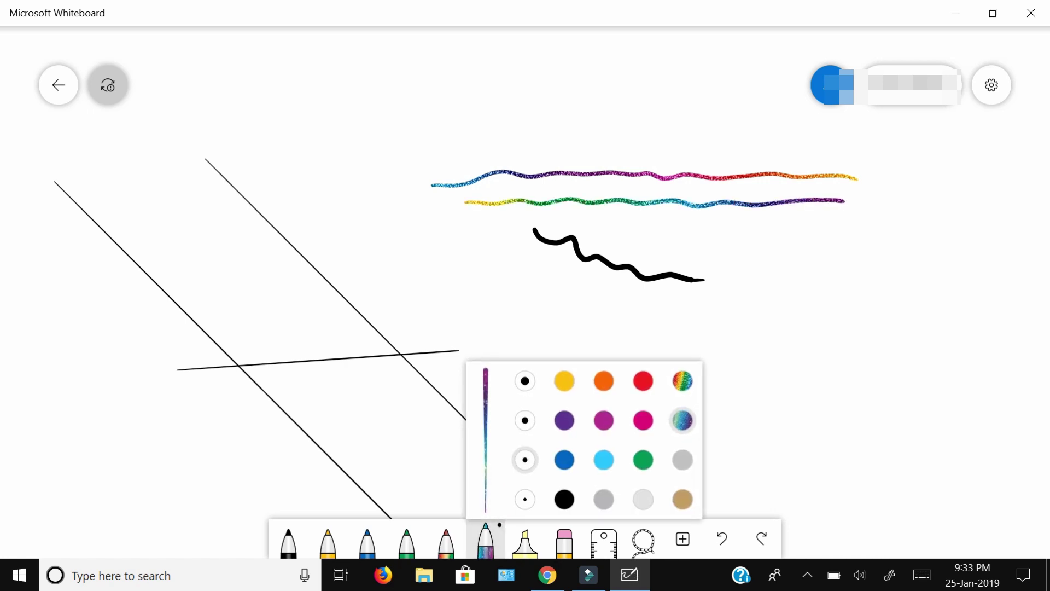
click(525, 381)
drag(739, 242, 948, 248)
drag(739, 298, 954, 298)
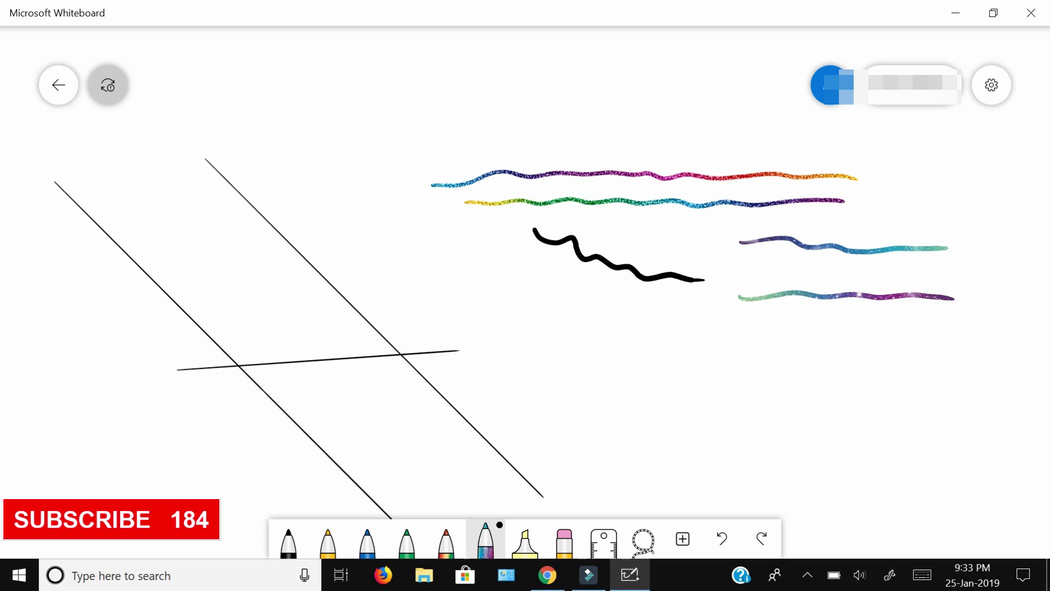
mouse_move(328, 175)
mouse_down()
mouse_move(489, 104)
mouse_move(651, 142)
mouse_up()
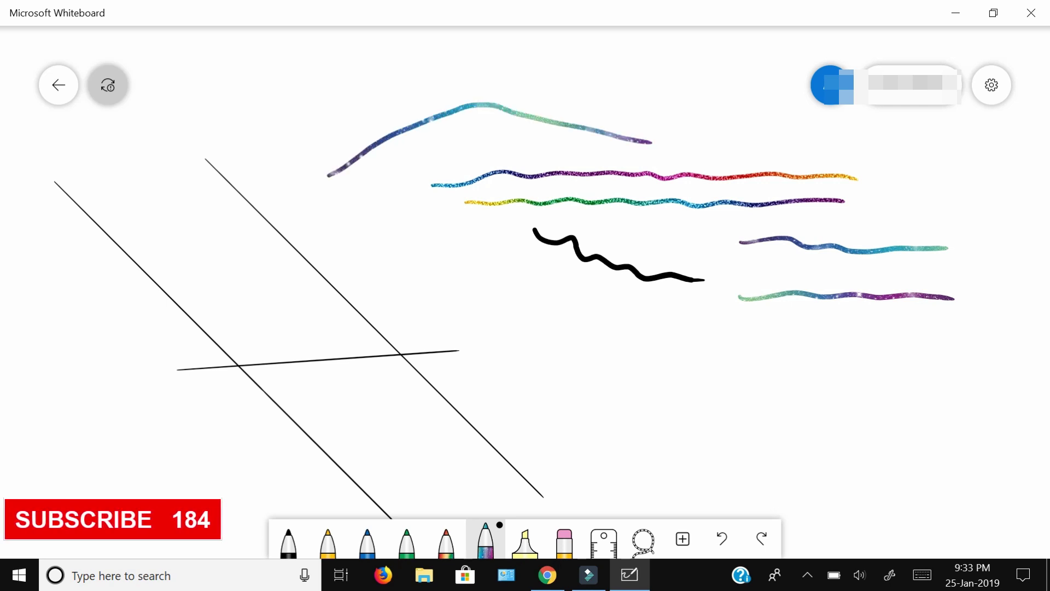
- Draw a circle with an arrow pointing at its right side in galaxy ink, and highlight across the circle in yellow
mouse_move(654, 339)
mouse_down()
mouse_move(699, 323)
mouse_move(684, 445)
mouse_move(610, 392)
mouse_move(657, 330)
mouse_up()
mouse_move(700, 366)
mouse_down()
mouse_move(801, 335)
mouse_move(699, 365)
mouse_move(760, 370)
mouse_up()
drag(753, 367, 751, 334)
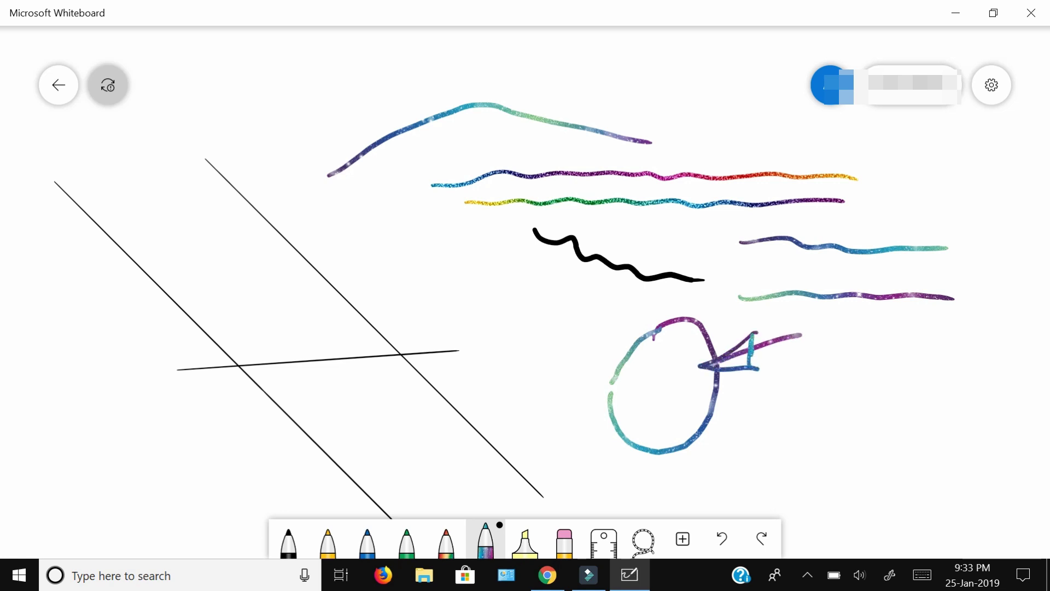
click(525, 541)
drag(639, 378, 725, 359)
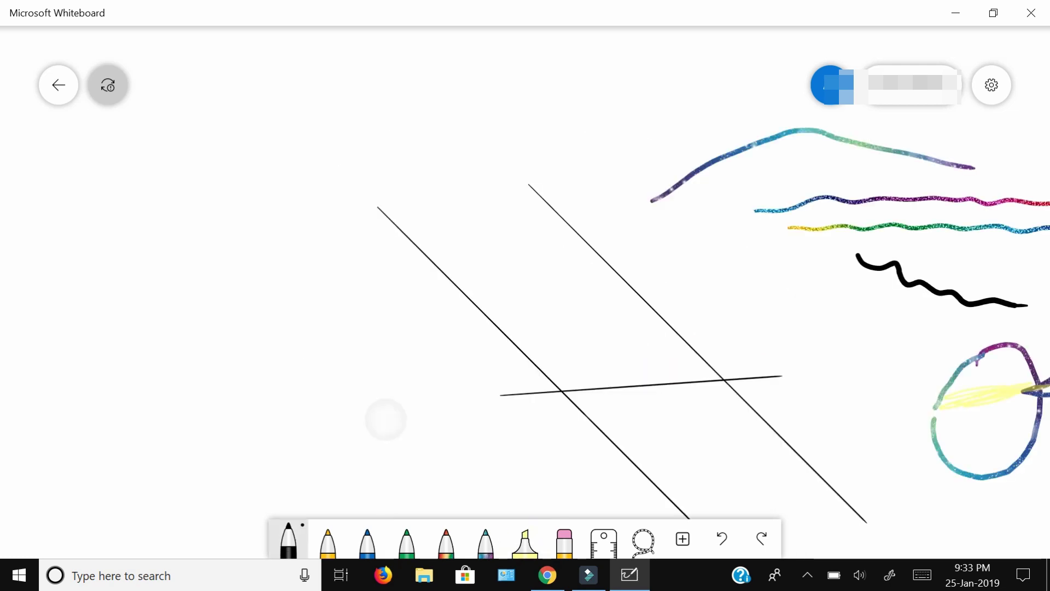
- Handwrite "Write a" with the black pen on the empty area left of the diagonals, underline it, and highlight the words in yellow
mouse_move(125, 178)
mouse_down()
mouse_move(160, 182)
mouse_move(156, 163)
mouse_up()
mouse_move(165, 161)
mouse_down()
mouse_move(179, 173)
mouse_move(193, 163)
mouse_up()
drag(191, 126, 199, 150)
drag(195, 143, 232, 141)
drag(269, 111, 275, 117)
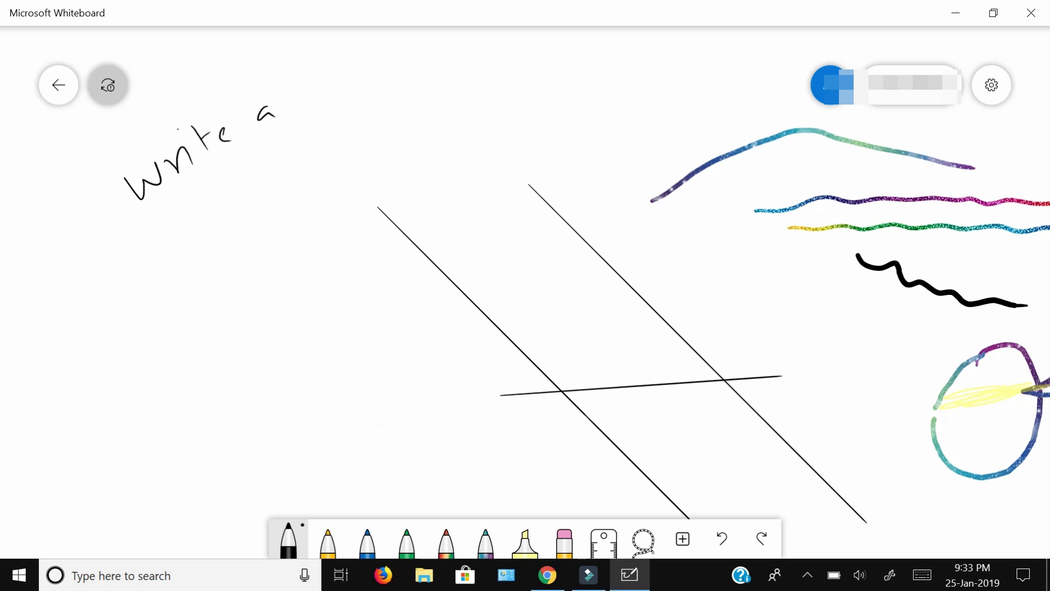
drag(151, 237, 317, 125)
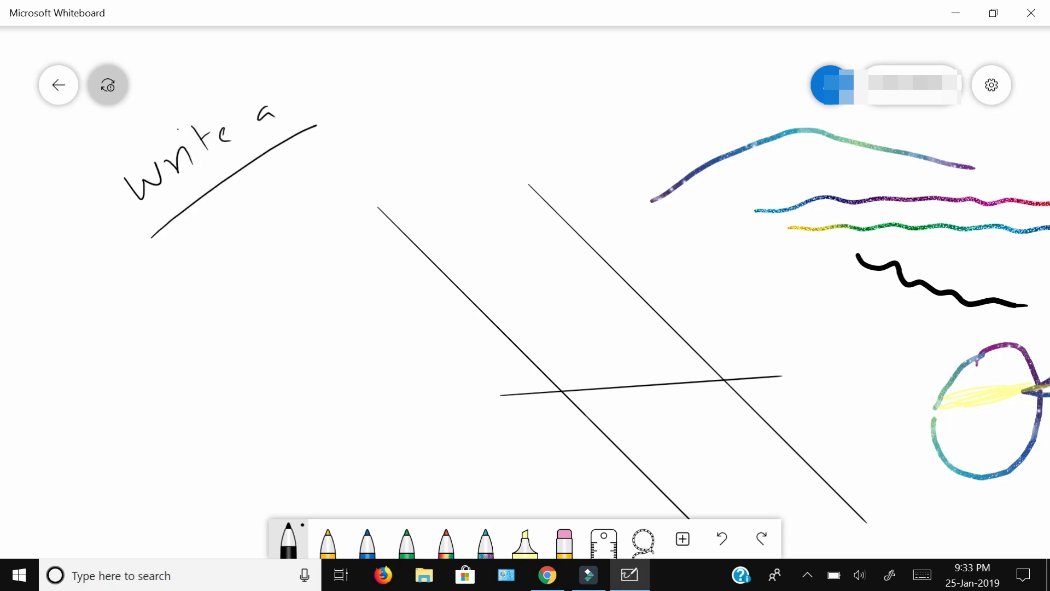
click(525, 542)
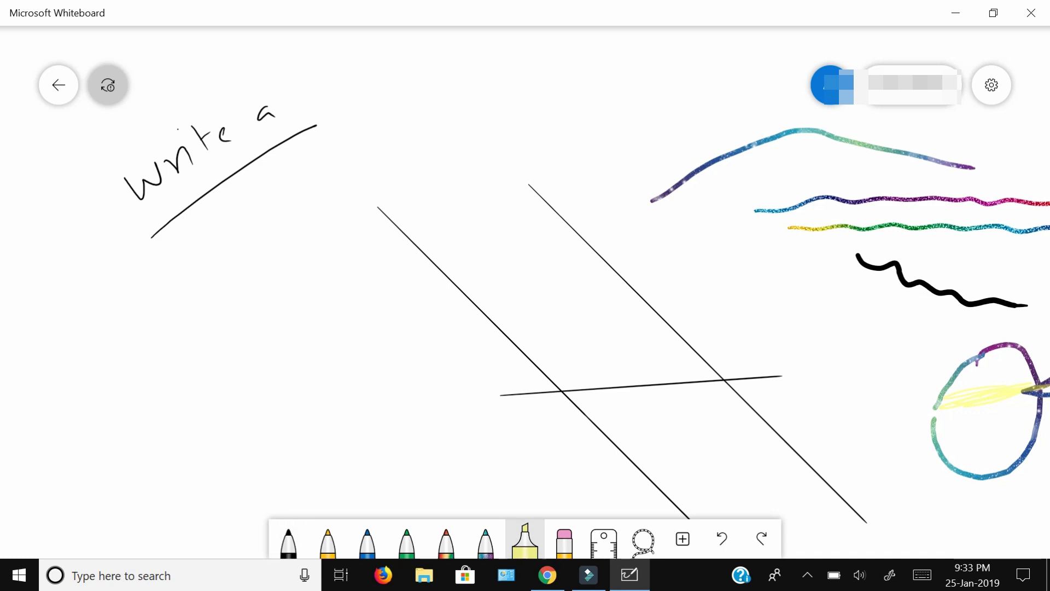
drag(127, 188, 251, 108)
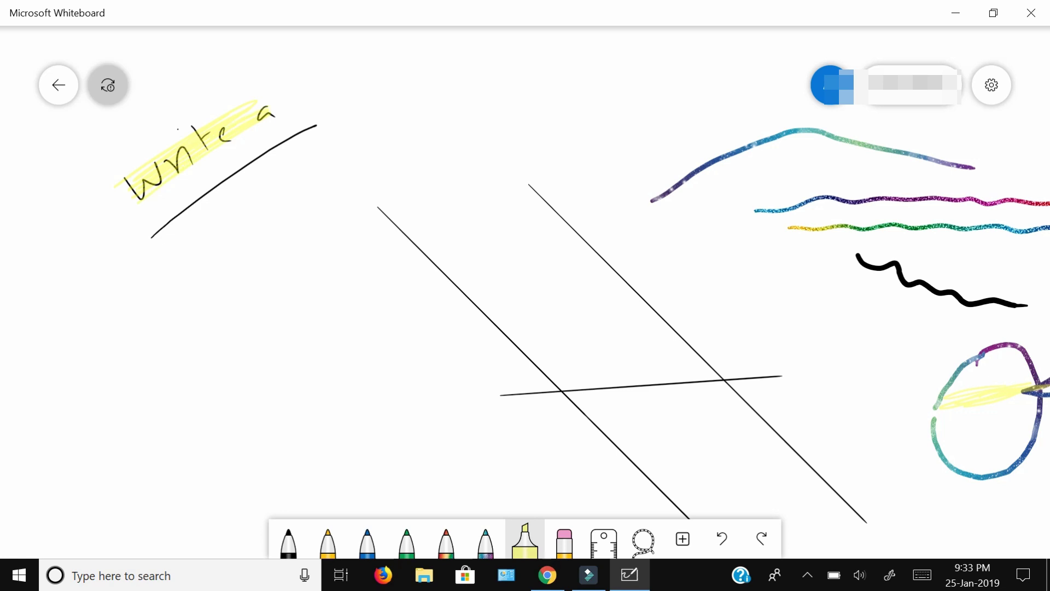
- Erase the circle, arrow, handwritten "Let s", lower short galaxy line and parts of the upper one, checking the board settings in between
drag(711, 306, 398, 278)
scroll(658, 359, down, 2)
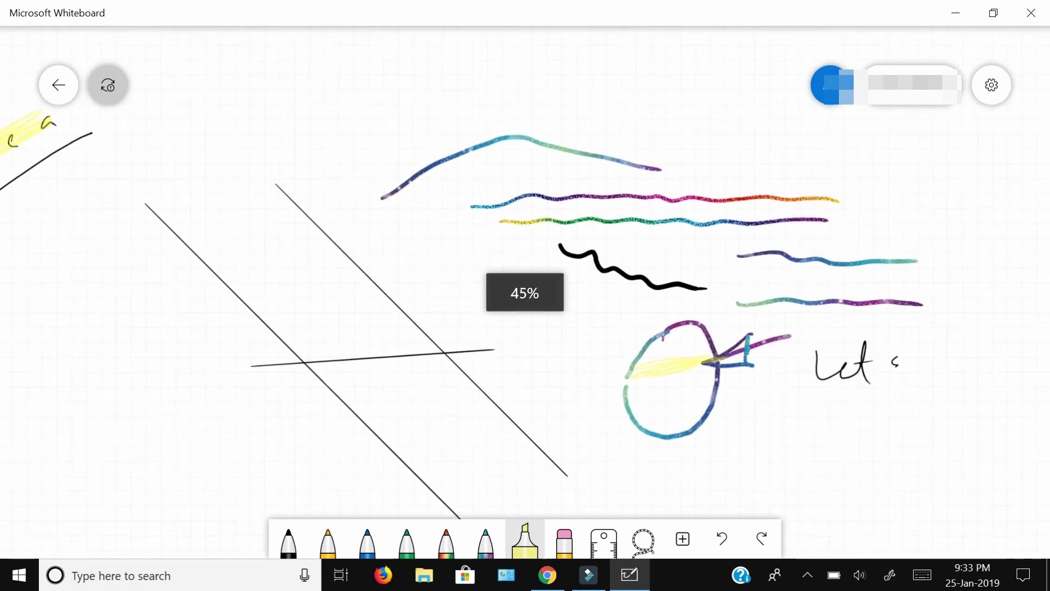
click(565, 541)
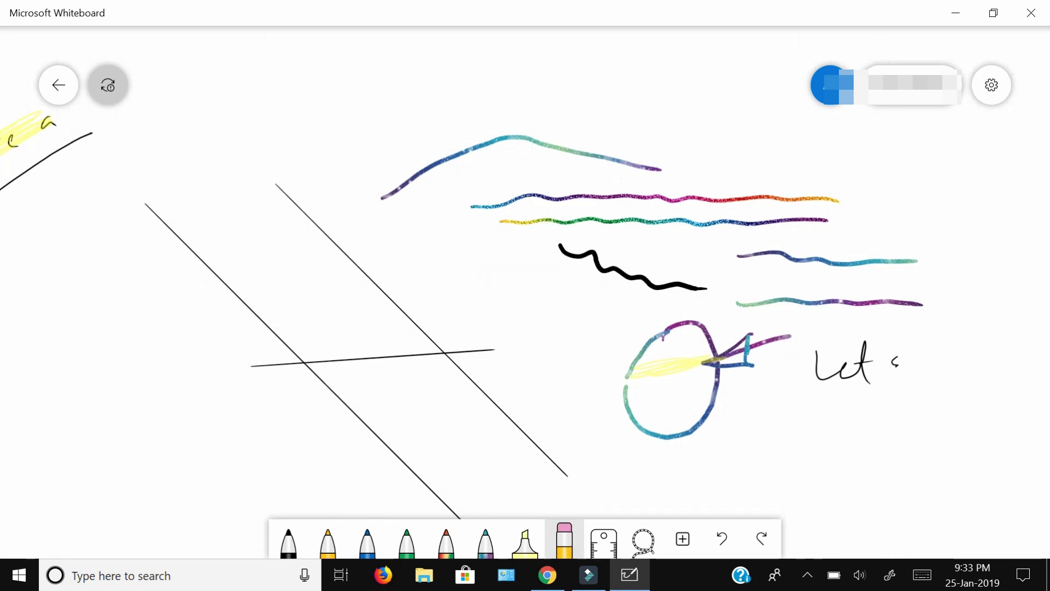
mouse_move(651, 435)
mouse_down()
mouse_move(703, 418)
mouse_move(714, 391)
mouse_move(695, 392)
mouse_move(728, 356)
mouse_move(689, 321)
mouse_move(908, 364)
mouse_up()
click(818, 373)
click(626, 390)
click(809, 302)
drag(750, 304, 917, 306)
drag(866, 263, 737, 256)
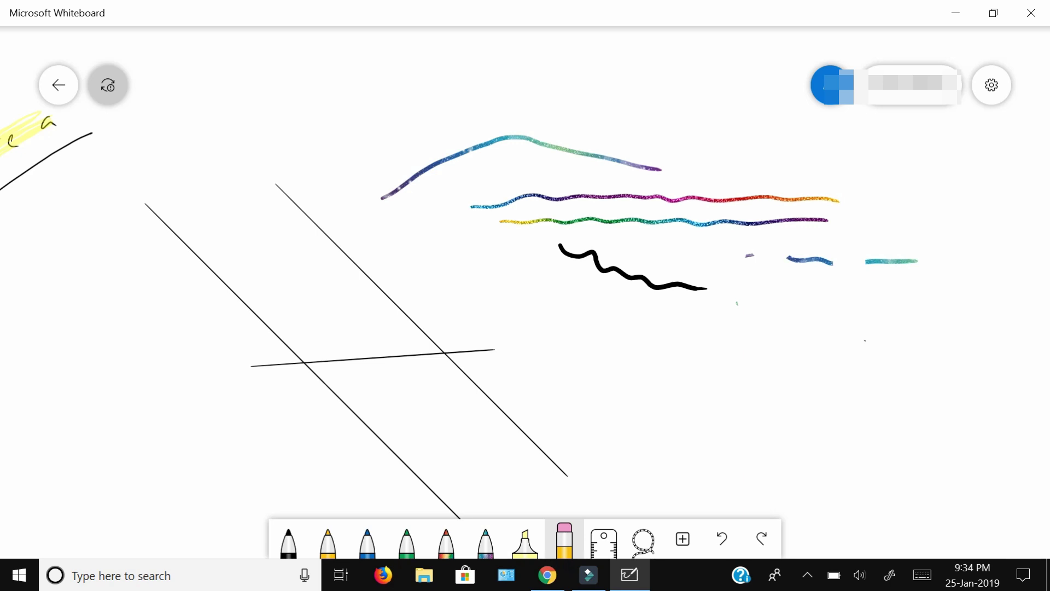
click(992, 85)
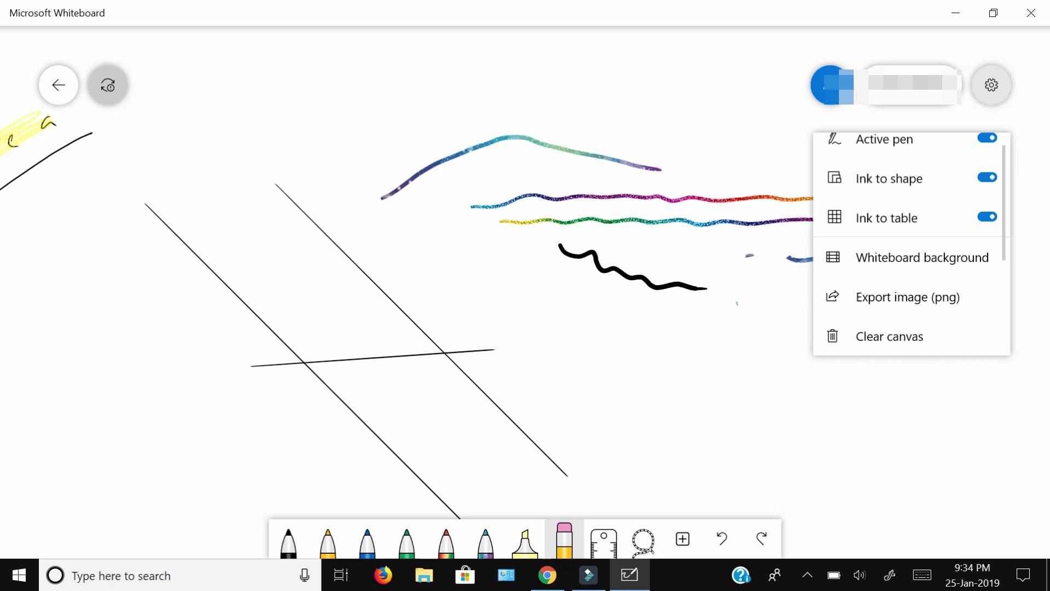
key(Escape)
drag(724, 310, 933, 313)
- Draw a rectangle with the black pen in the cleared area below the broken galaxy line
click(288, 542)
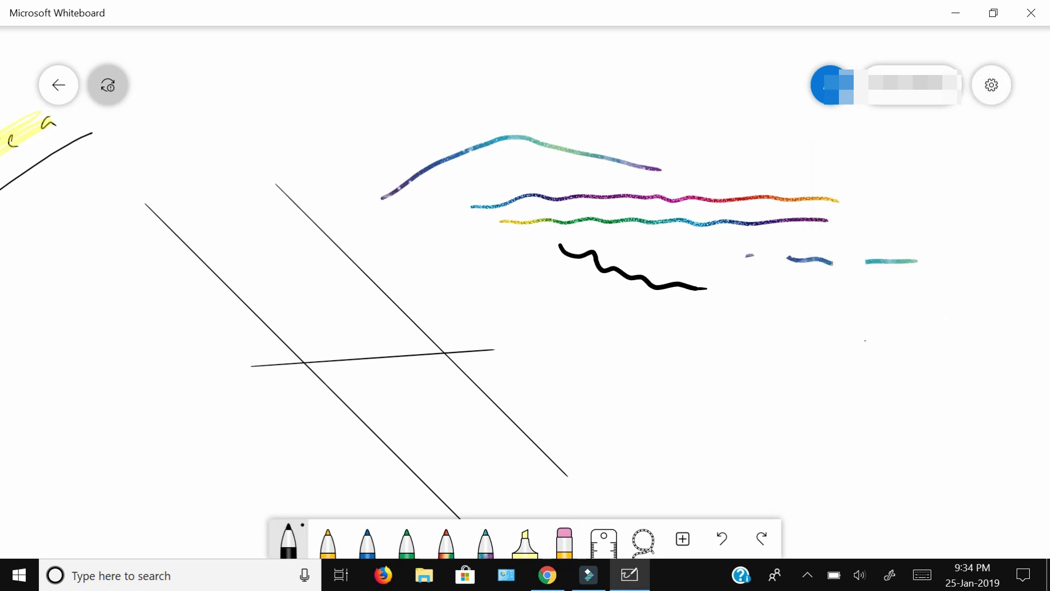
mouse_move(758, 299)
mouse_down()
mouse_move(807, 299)
mouse_move(908, 405)
mouse_move(700, 436)
mouse_move(681, 322)
mouse_move(793, 299)
mouse_up()
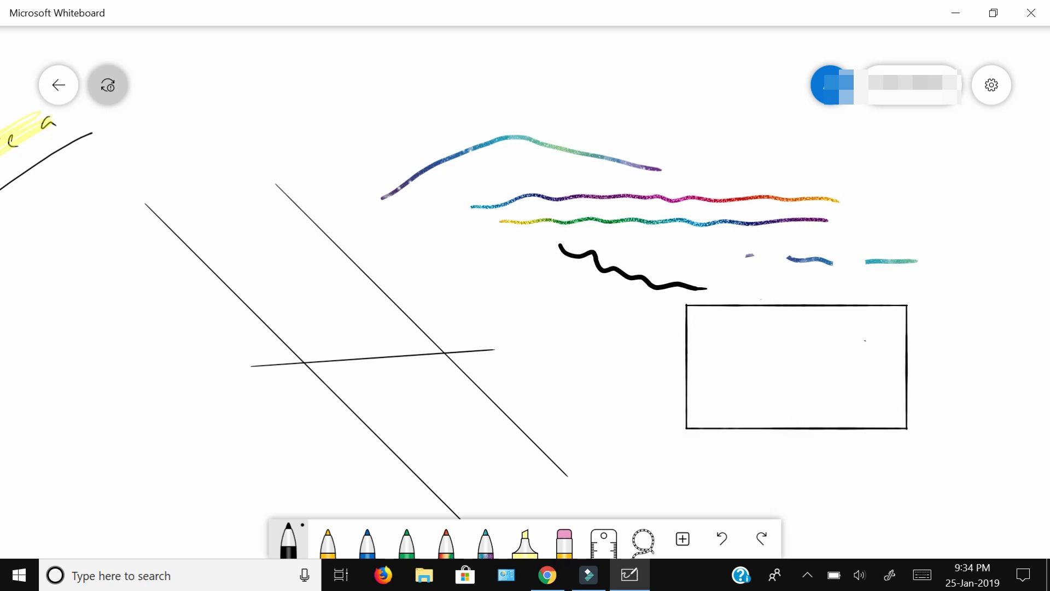
- Erase parts of the upper diagonal, the crossing line, the underlined handwriting, the galaxy and rainbow lines, and most of the black squiggle
click(565, 540)
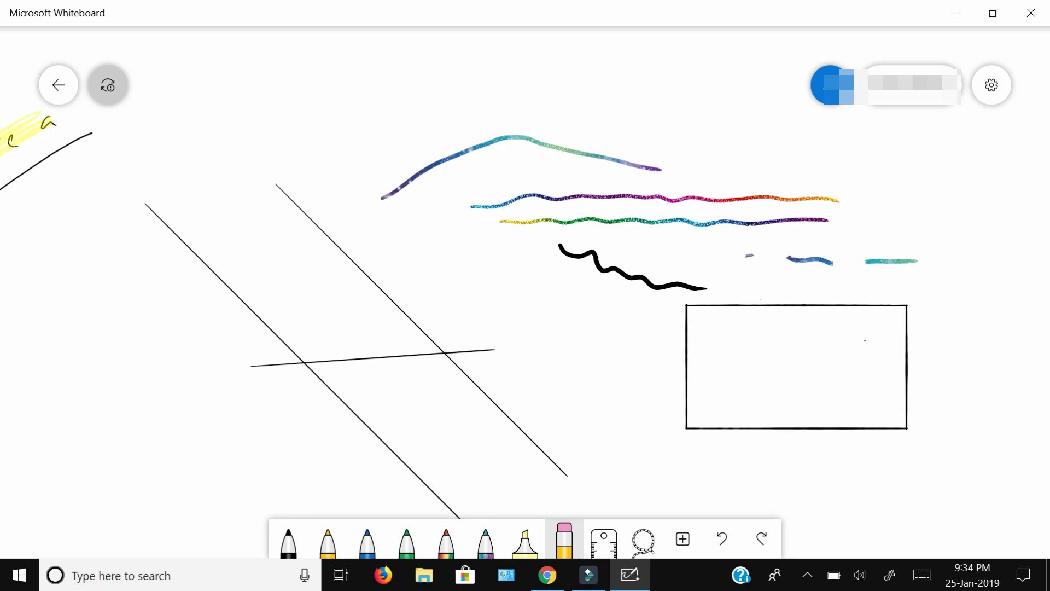
mouse_move(350, 356)
mouse_down()
mouse_move(501, 345)
mouse_move(404, 395)
mouse_move(573, 486)
mouse_up()
drag(418, 328, 403, 313)
drag(57, 153, 28, 170)
mouse_move(569, 147)
mouse_down()
mouse_move(755, 214)
mouse_move(664, 237)
mouse_move(908, 261)
mouse_up()
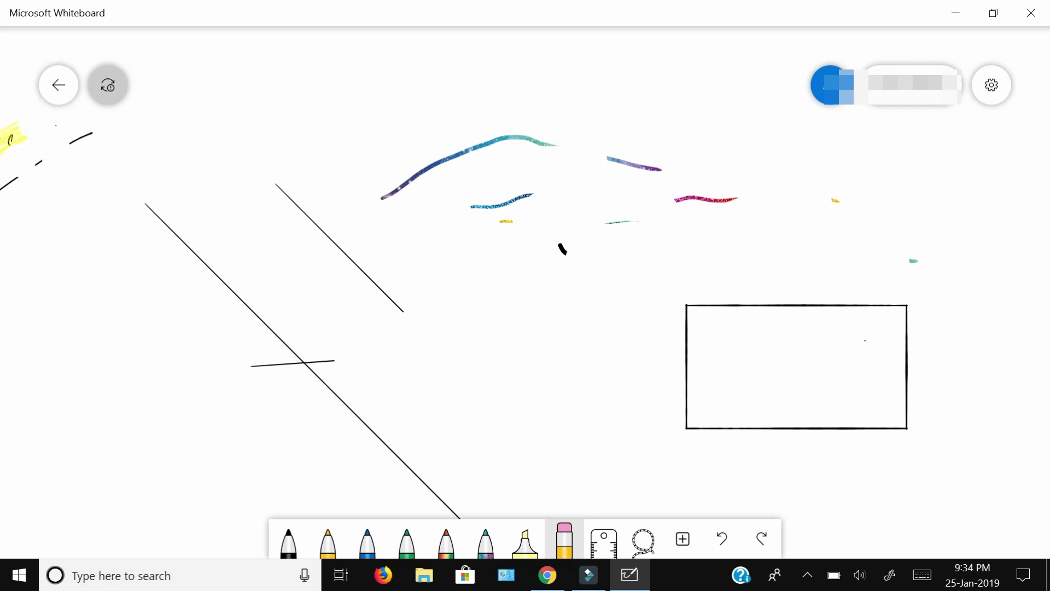
- Paste the copied text "white board" onto the board below the remains of the black squiggle
click(683, 539)
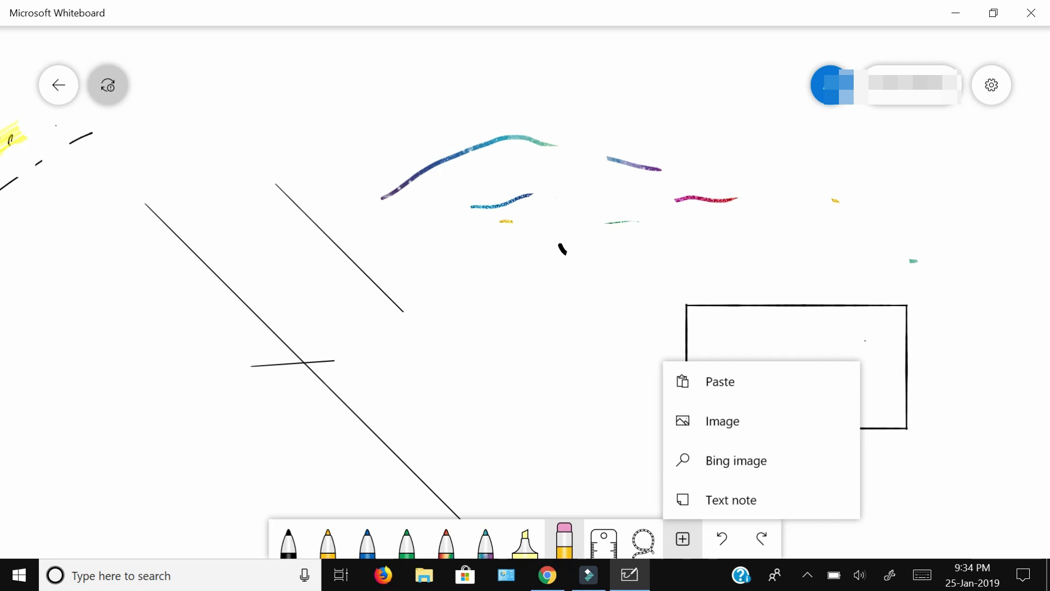
click(720, 382)
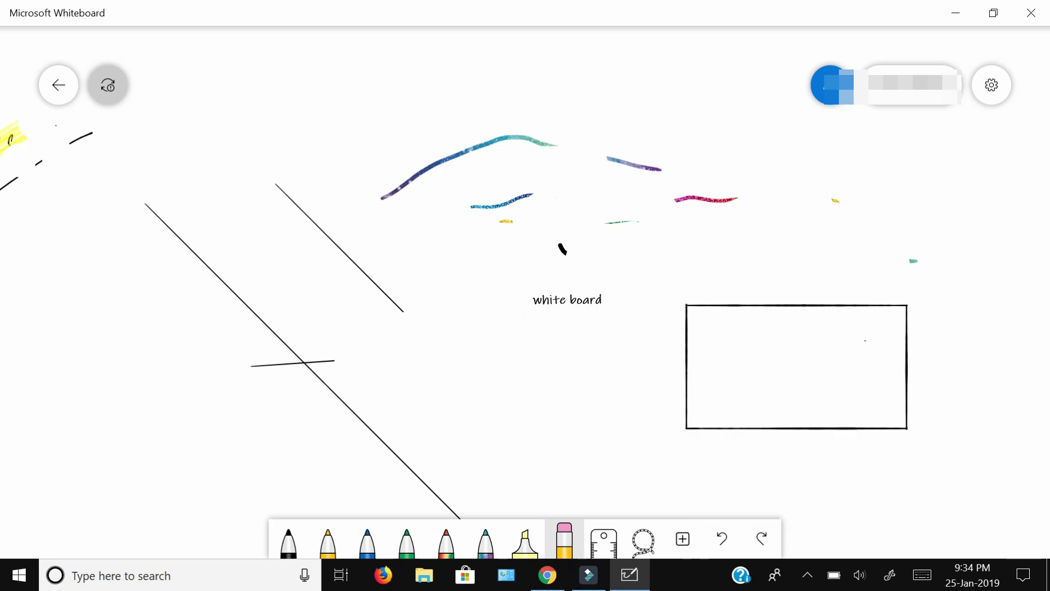
scroll(574, 309, up, 5)
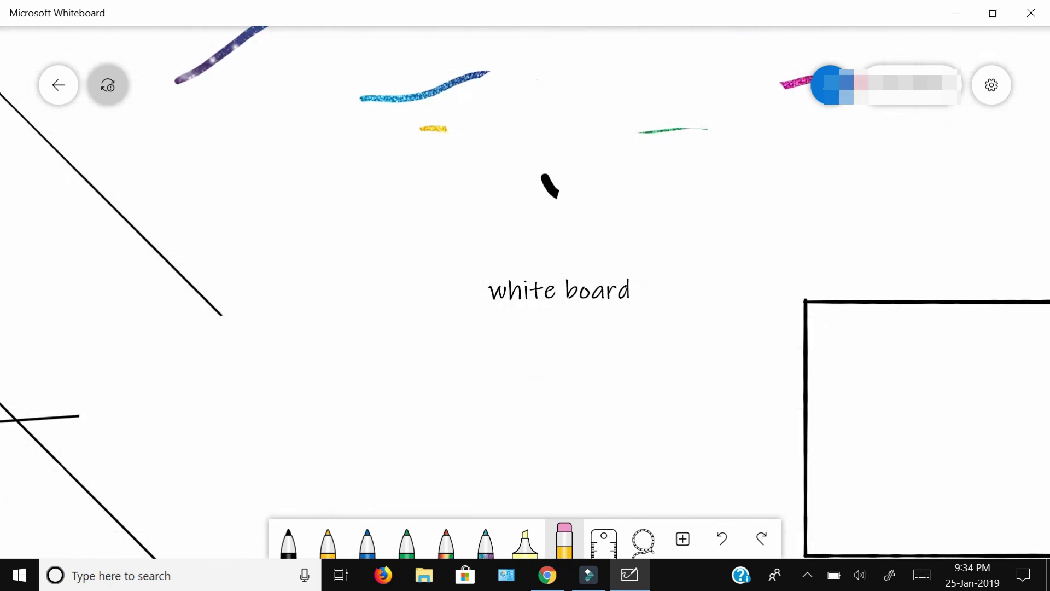
drag(574, 350, 537, 357)
- Open the file picker for inserting an image, and cancel it without choosing a file
click(683, 539)
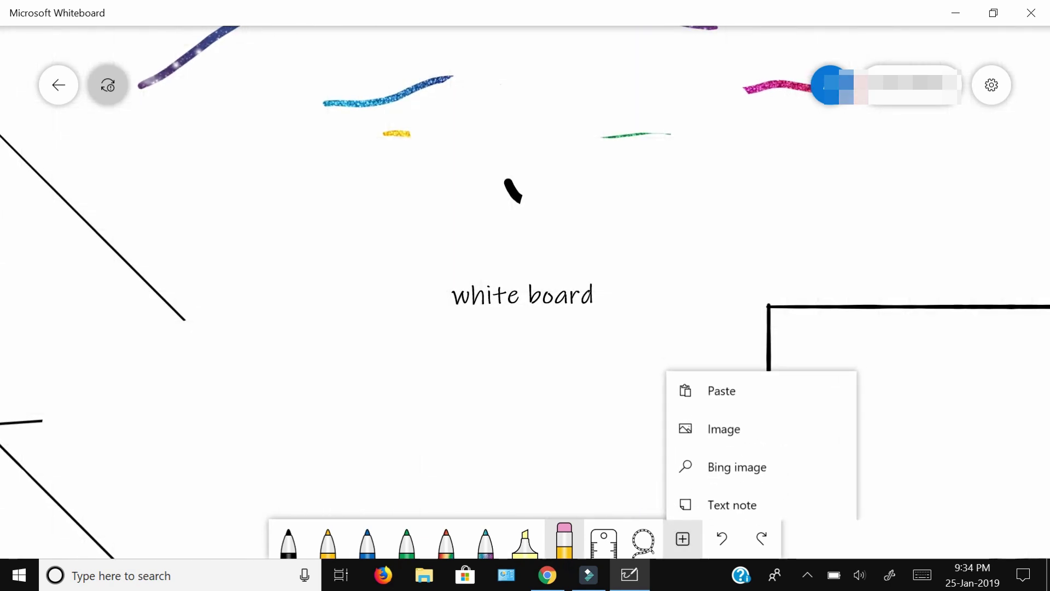
click(722, 421)
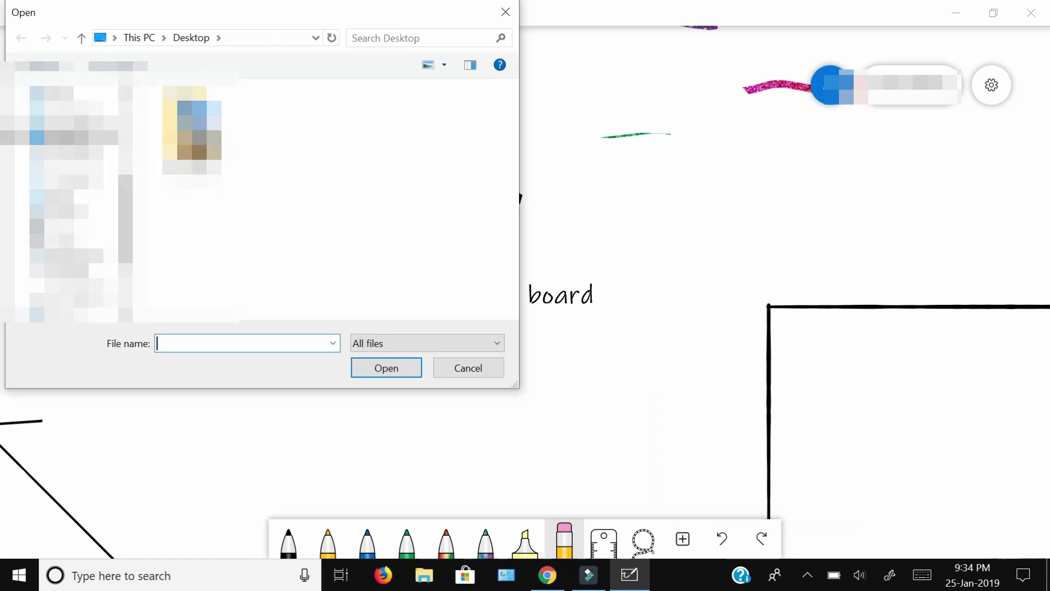
click(468, 367)
- Insert a blank text note over the rectangle's left edge and add a second text note to its right
click(683, 538)
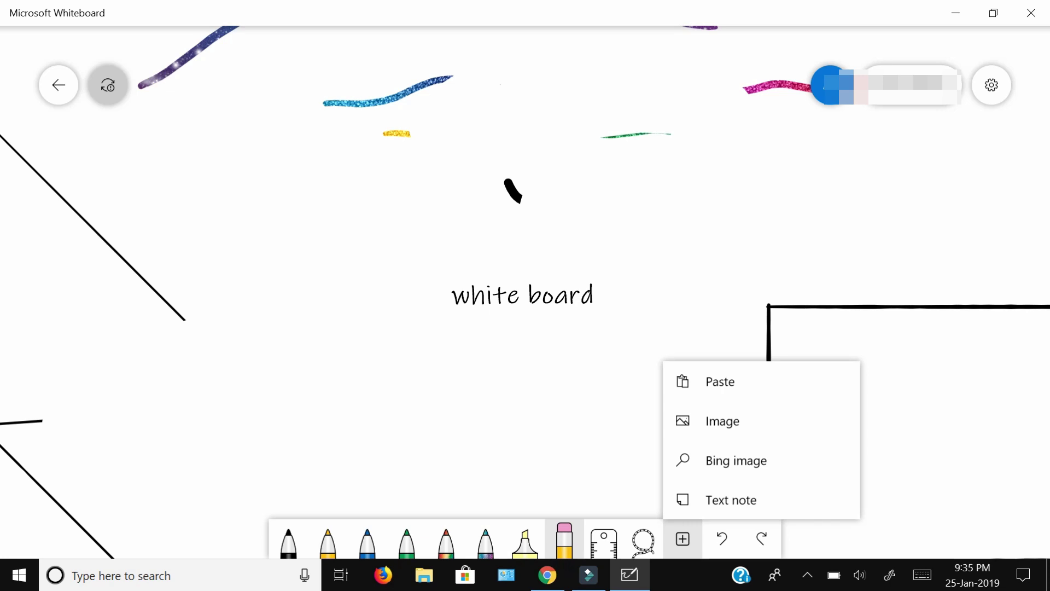
click(730, 499)
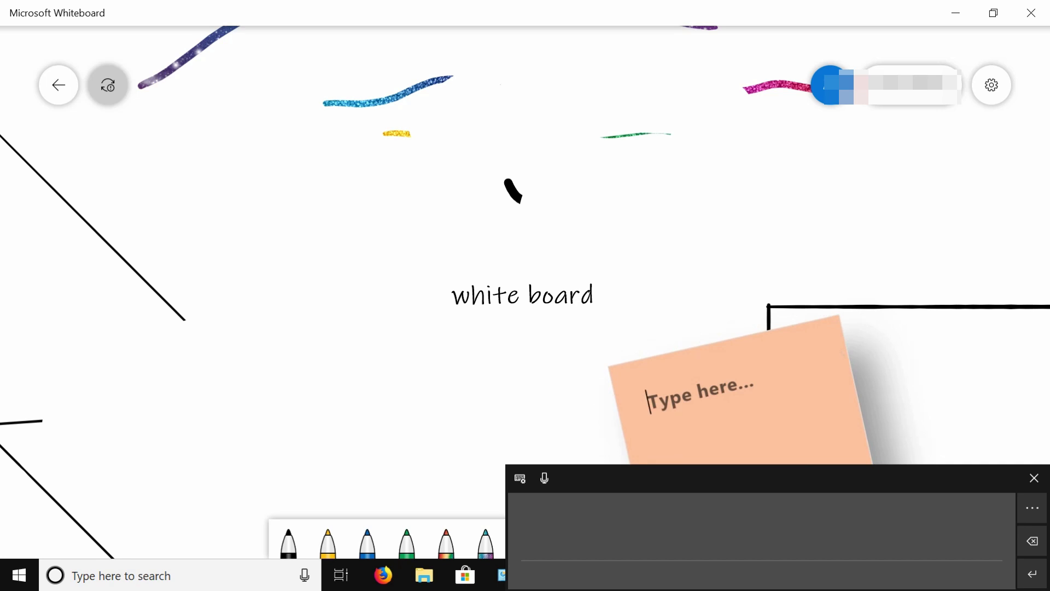
click(465, 365)
drag(657, 383, 640, 221)
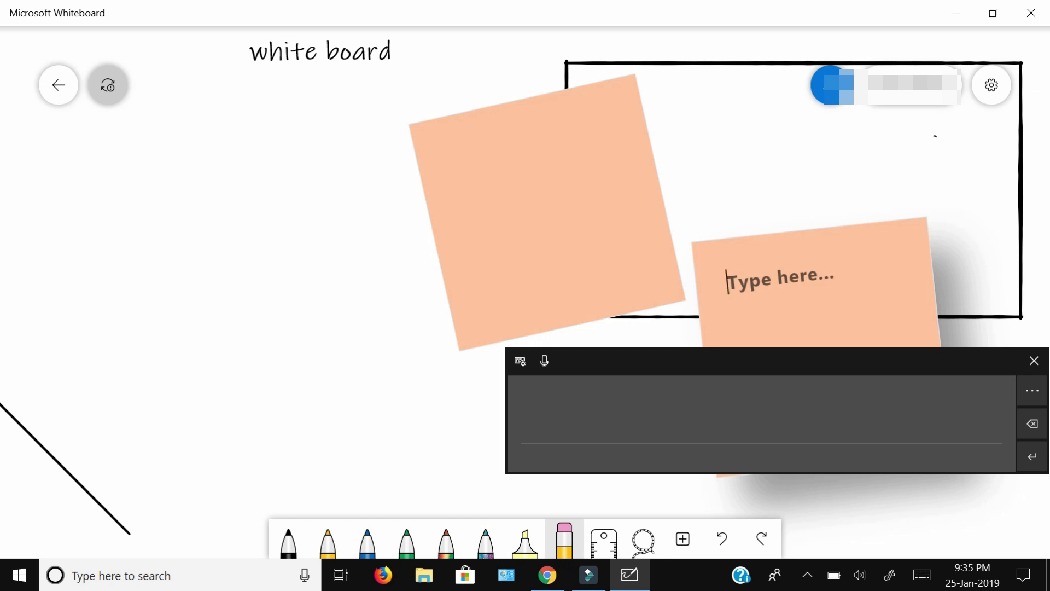
- Handwrite "Type here as you can see that" into the second text note
drag(952, 360, 712, 369)
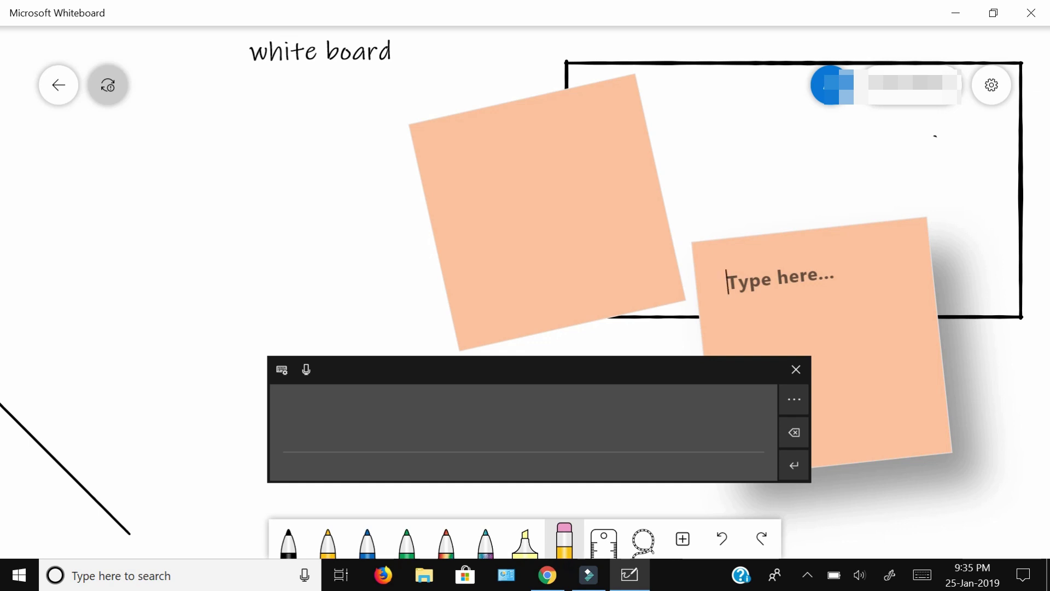
mouse_move(301, 402)
mouse_down()
mouse_move(349, 392)
mouse_move(323, 444)
mouse_up()
mouse_move(335, 416)
mouse_down()
mouse_move(356, 415)
mouse_move(335, 457)
mouse_up()
drag(369, 416, 367, 459)
mouse_move(365, 421)
mouse_down()
mouse_move(382, 432)
mouse_move(403, 415)
mouse_move(436, 443)
mouse_move(543, 427)
mouse_move(549, 438)
mouse_up()
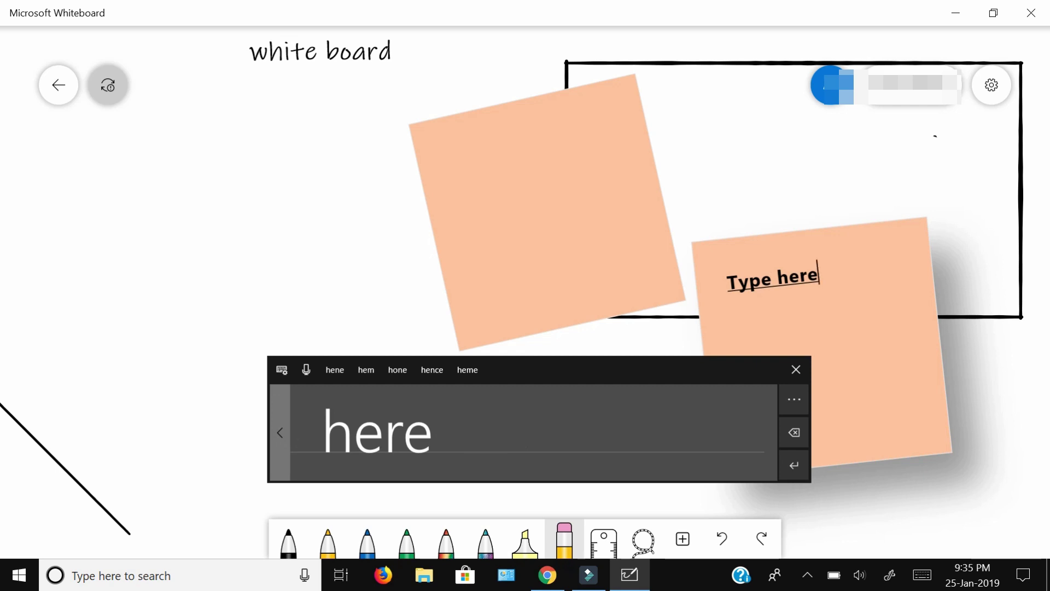
mouse_move(487, 417)
mouse_down()
mouse_move(476, 432)
mouse_move(508, 422)
mouse_move(506, 436)
mouse_move(531, 465)
mouse_up()
mouse_move(590, 420)
mouse_down()
mouse_move(610, 437)
mouse_move(654, 445)
mouse_up()
mouse_move(583, 419)
mouse_down()
mouse_move(563, 442)
mouse_move(686, 443)
mouse_move(698, 416)
mouse_up()
mouse_move(701, 403)
mouse_down()
mouse_move(704, 436)
mouse_move(751, 439)
mouse_up()
drag(749, 404, 767, 440)
drag(747, 422, 760, 419)
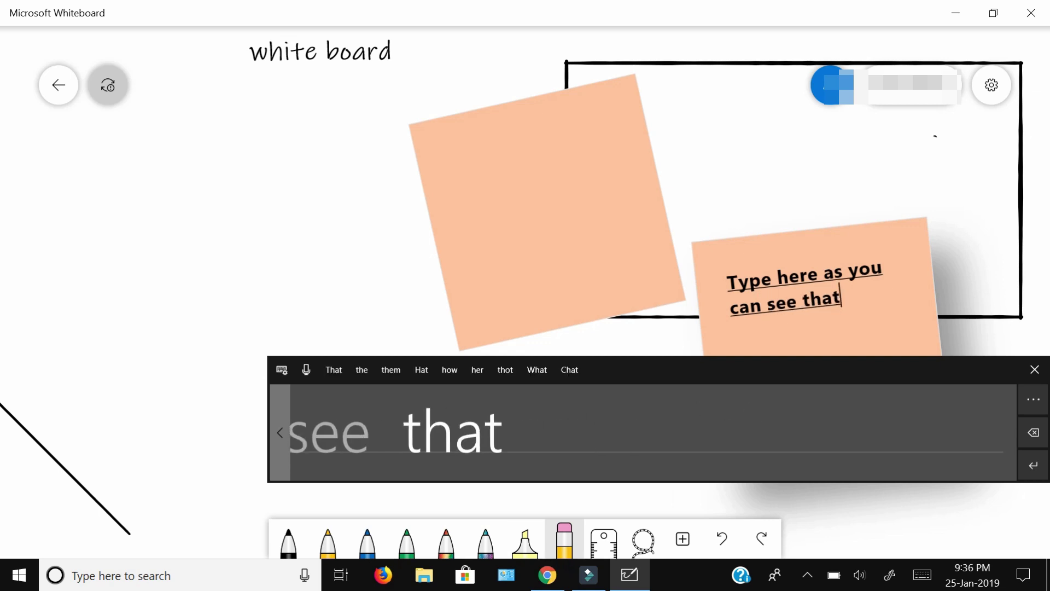
- Switch the touch keyboard through the standard, small, split and full layouts, and return to handwriting input
click(282, 369)
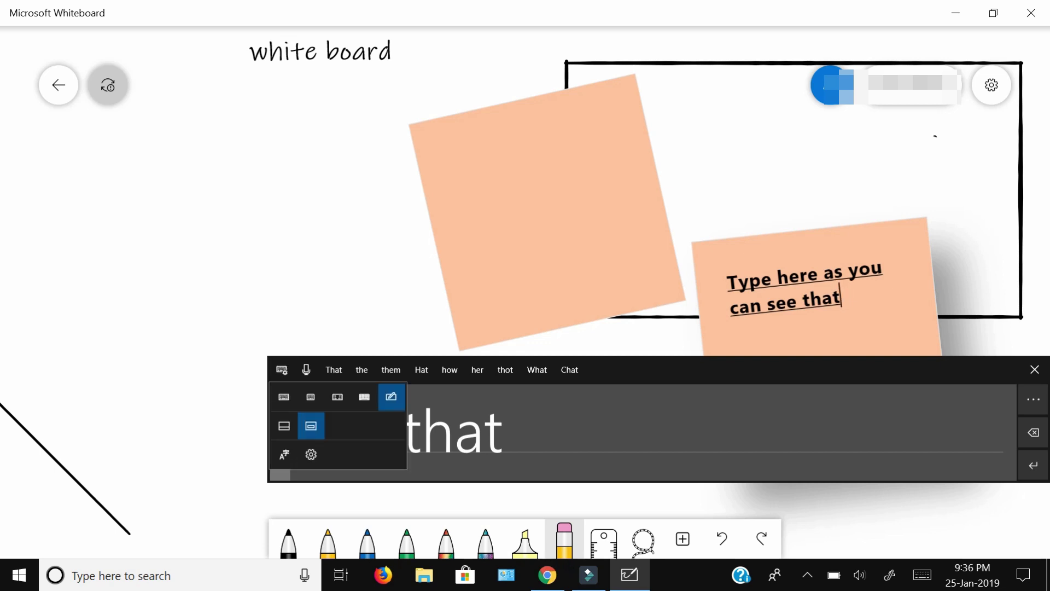
click(282, 370)
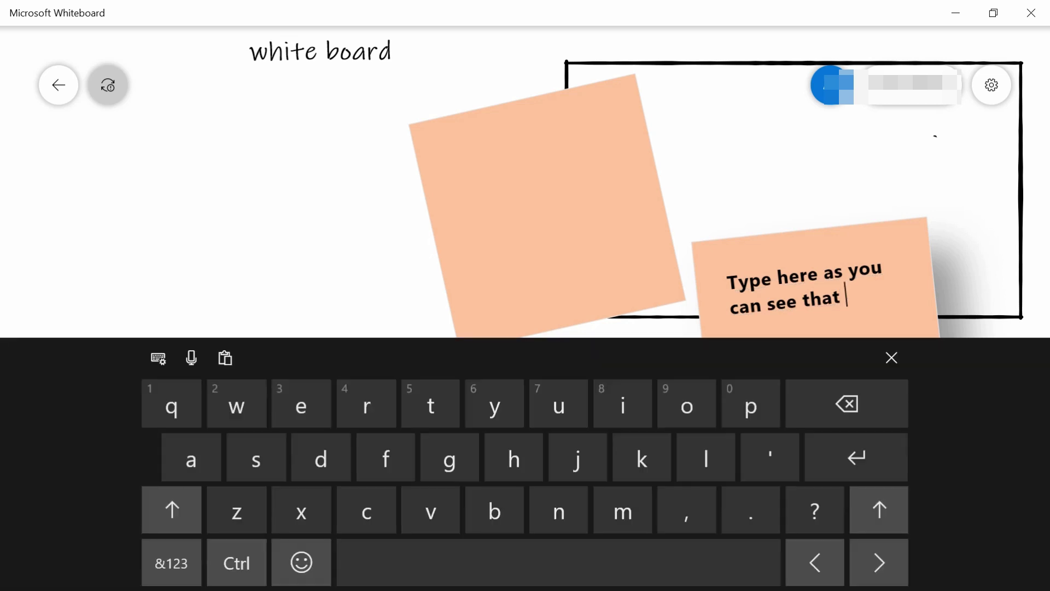
click(159, 358)
click(197, 394)
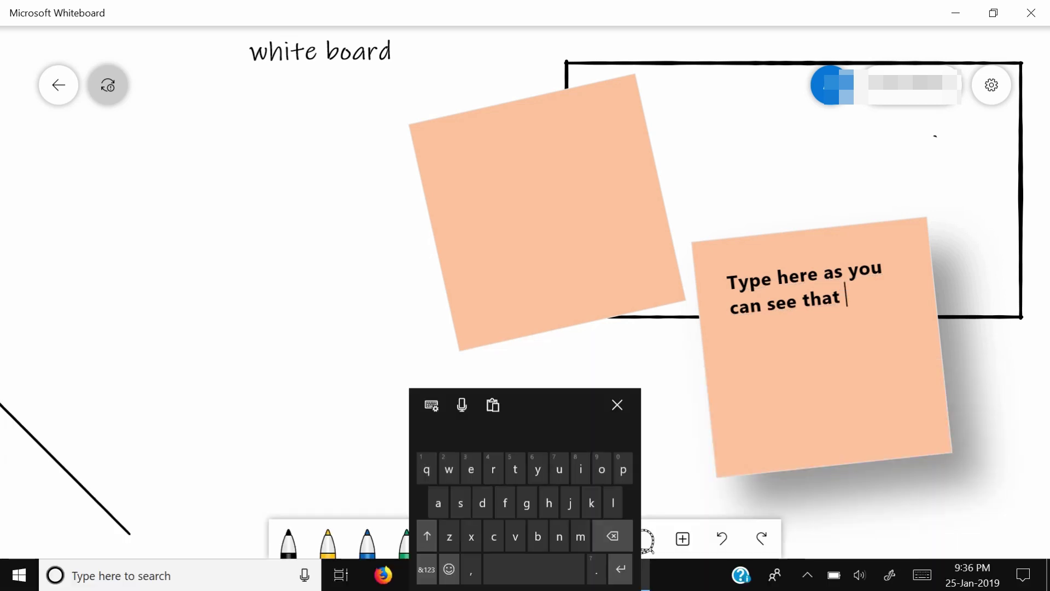
click(431, 405)
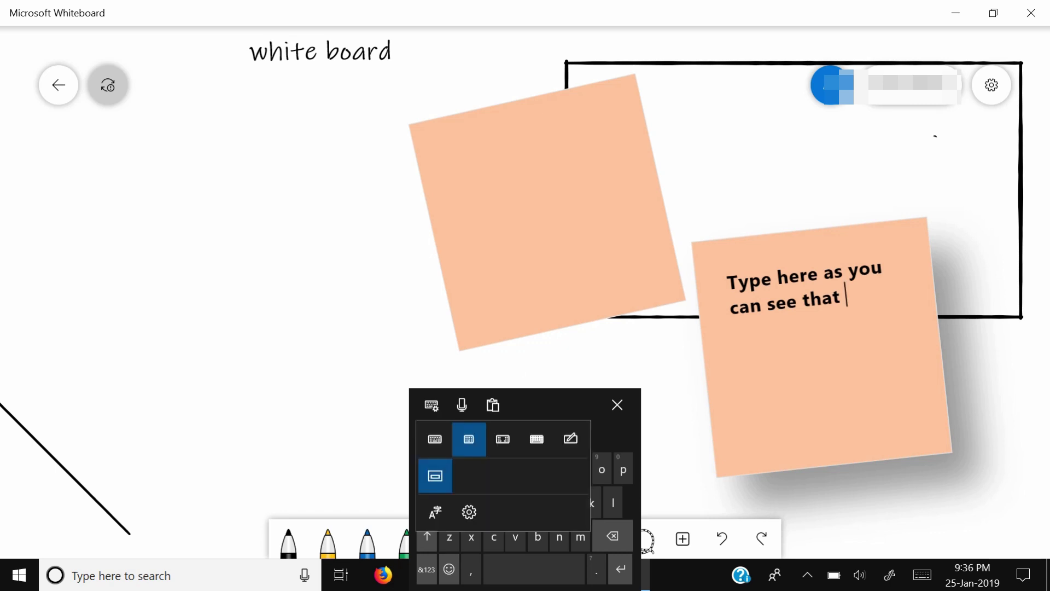
click(503, 438)
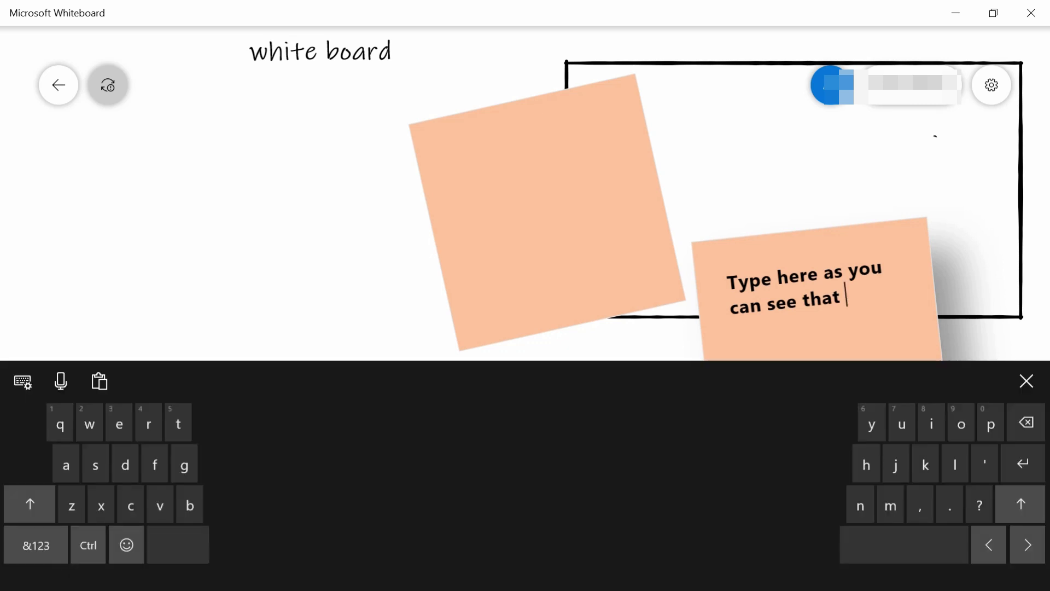
click(23, 382)
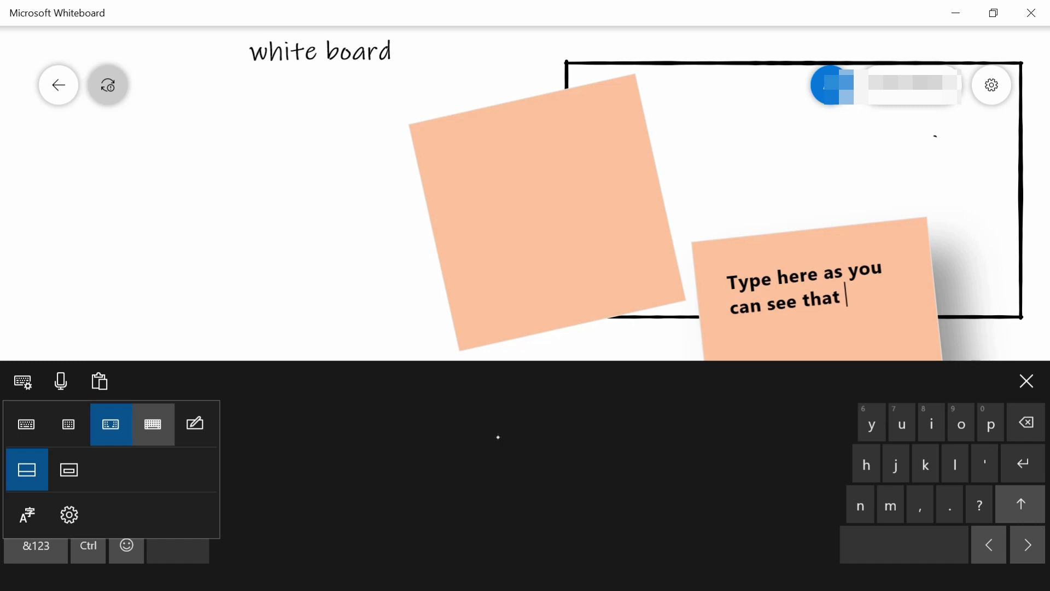
click(153, 424)
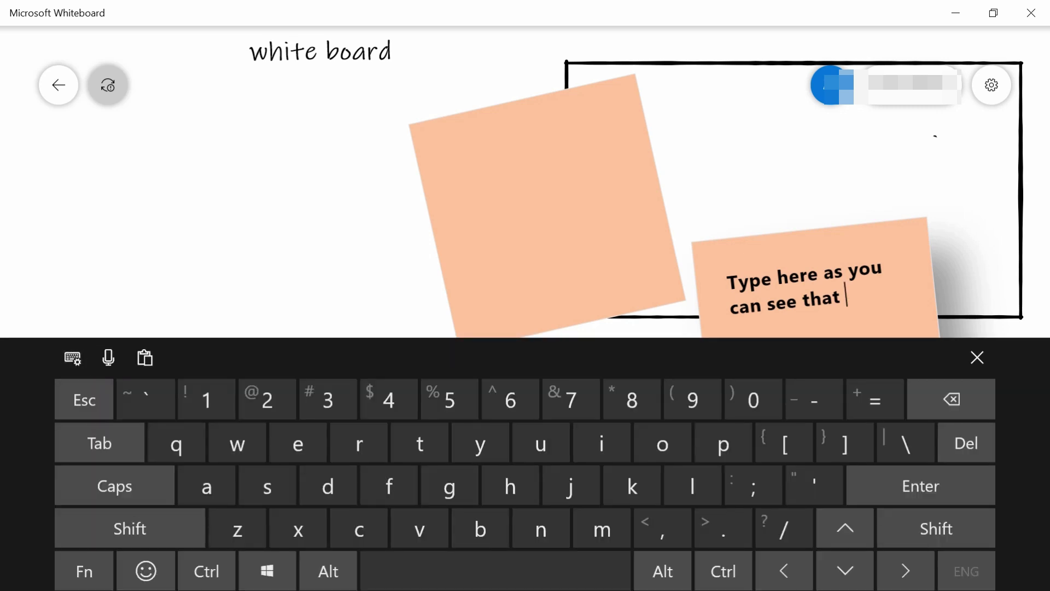
click(72, 358)
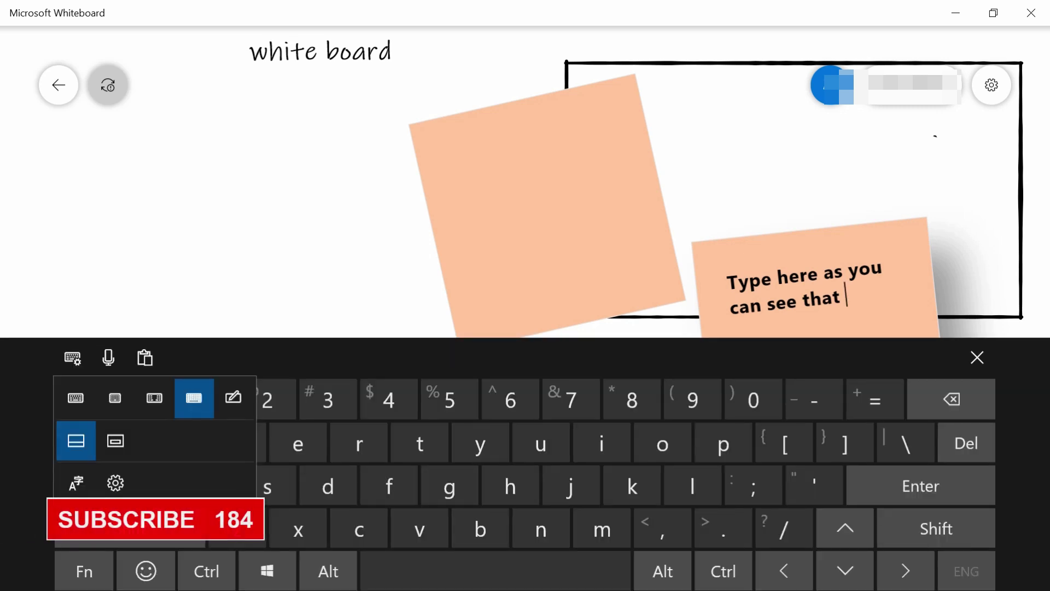
click(233, 398)
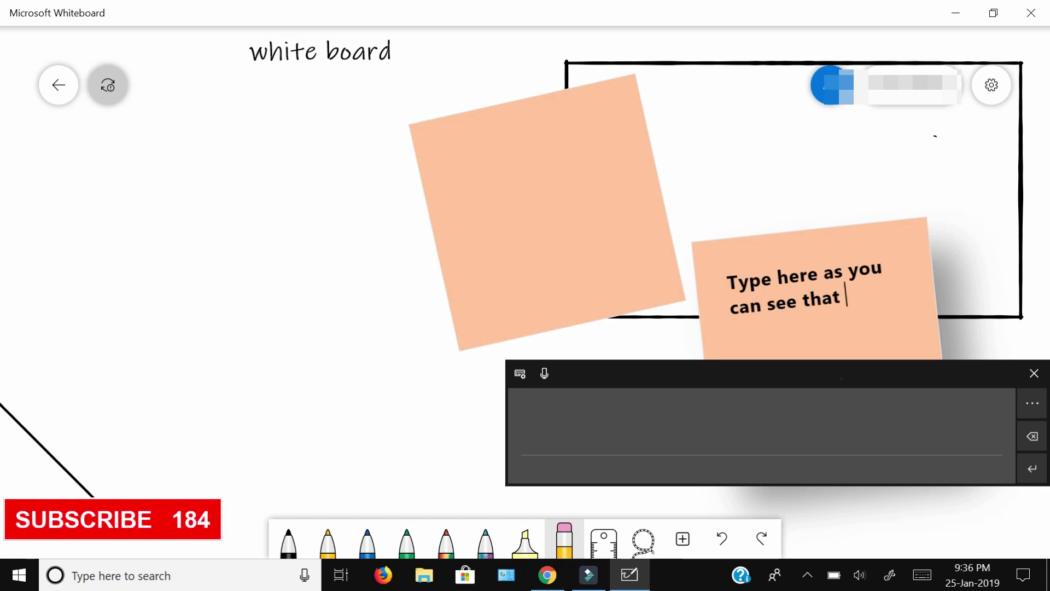
- Continue the second note's text by handwriting "in which", and close the handwriting input
drag(839, 374, 651, 401)
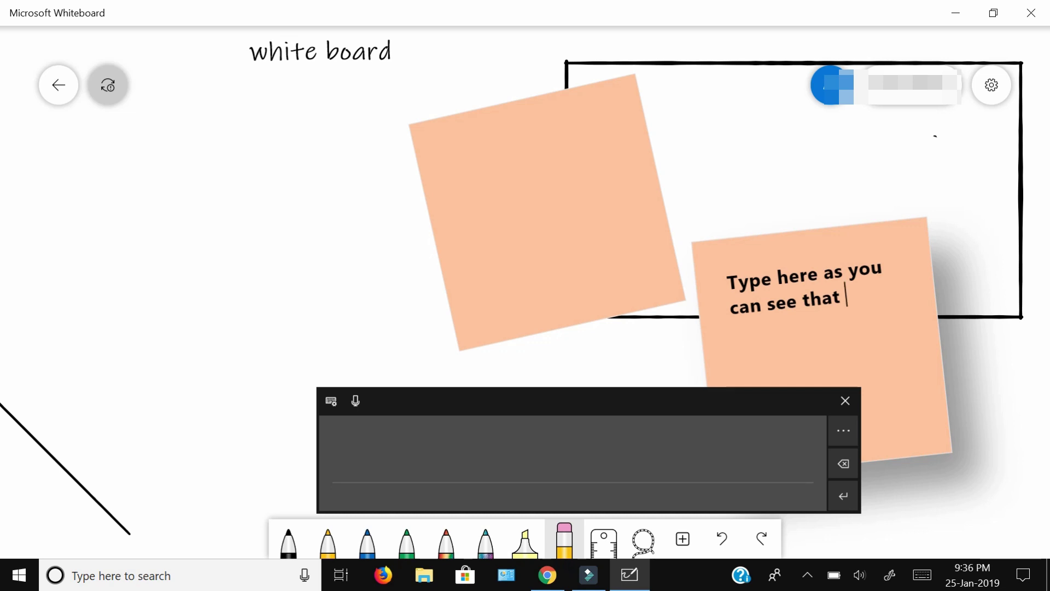
mouse_move(390, 442)
mouse_down()
mouse_move(426, 449)
mouse_move(477, 439)
mouse_up()
click(392, 431)
mouse_move(486, 428)
mouse_down()
mouse_move(493, 452)
mouse_move(573, 453)
mouse_up()
click(521, 432)
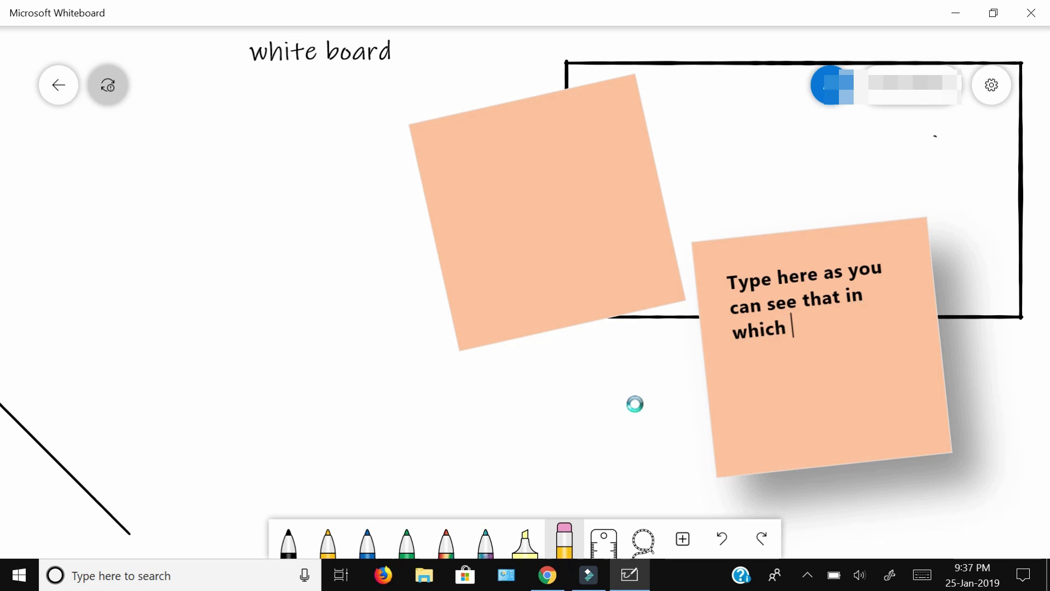
- Shrink and rotate the note with text, and place it to the left of the blank note
drag(952, 453, 915, 448)
drag(820, 345, 193, 235)
click(636, 404)
drag(635, 404, 664, 375)
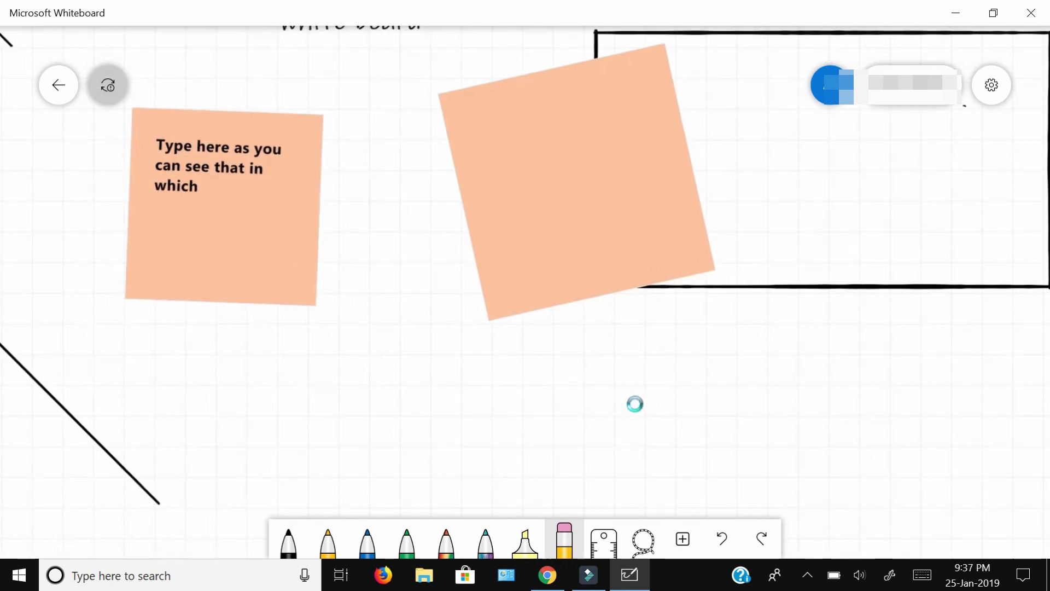
- Examine the whole board, including the available insert options and the connection status
scroll(635, 404, down, 1)
scroll(635, 404, down, 3)
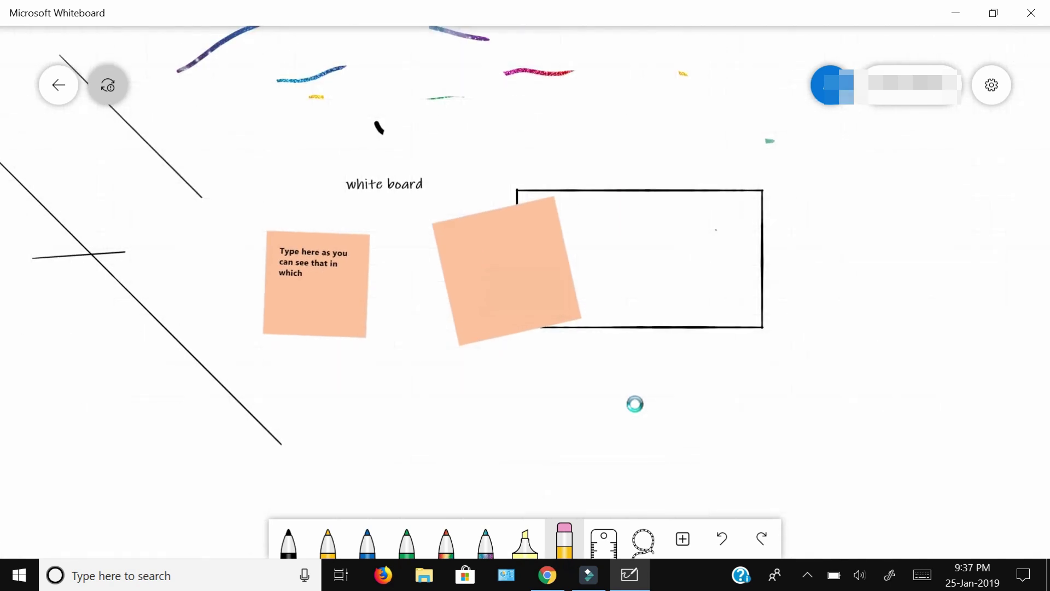
drag(635, 404, 699, 489)
scroll(636, 403, left, 2)
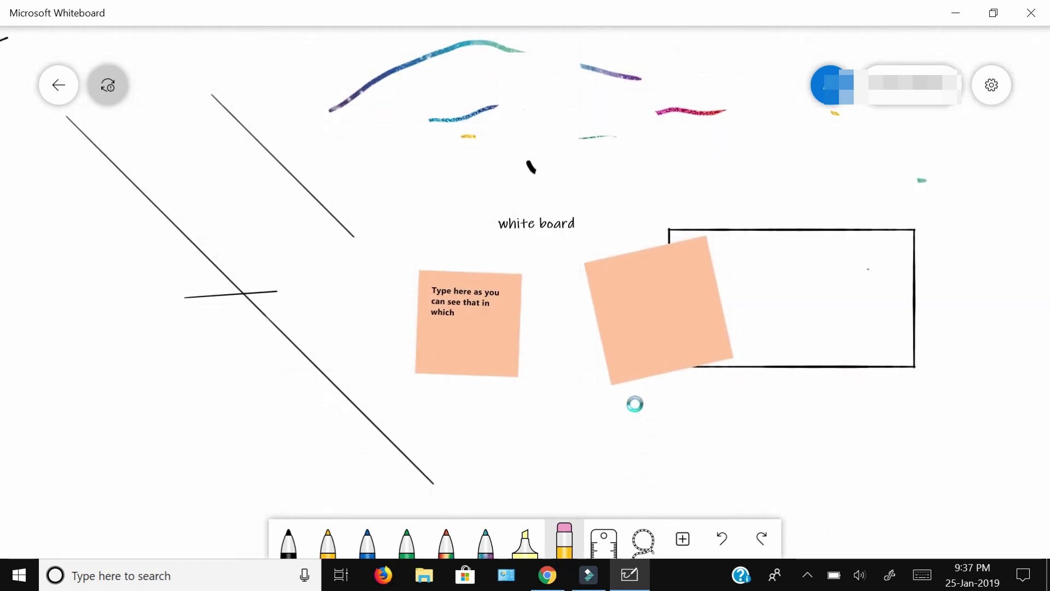
scroll(636, 403, up, 2)
scroll(635, 404, left, 2)
scroll(635, 403, left, 2)
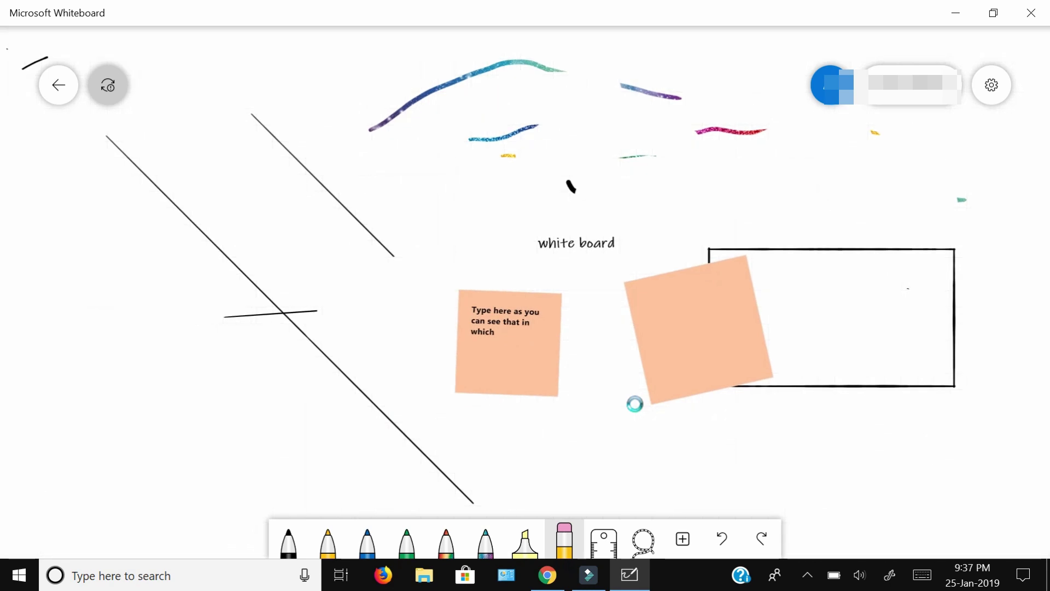
click(683, 539)
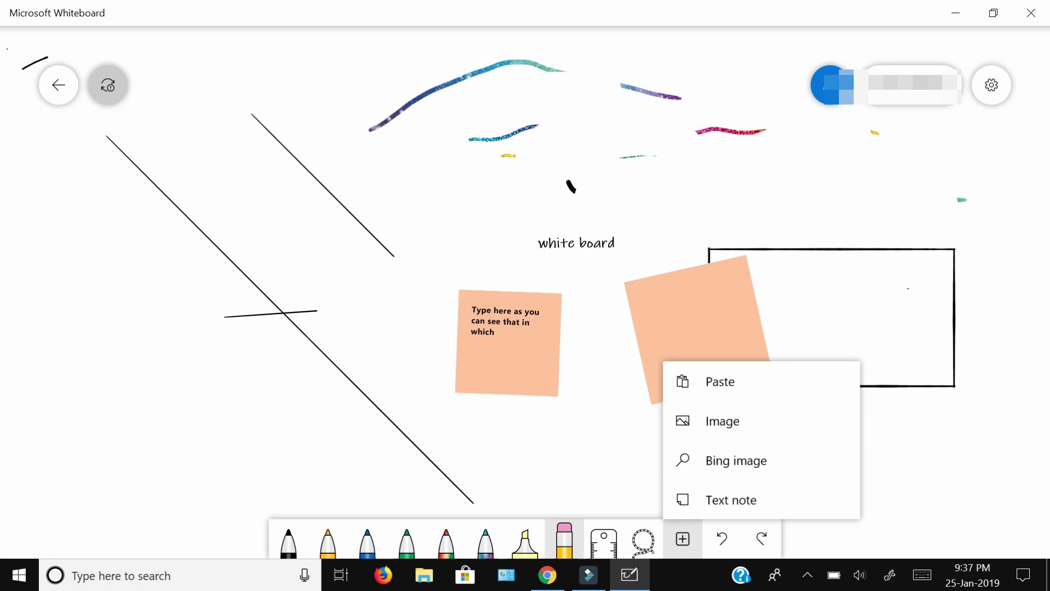
click(108, 85)
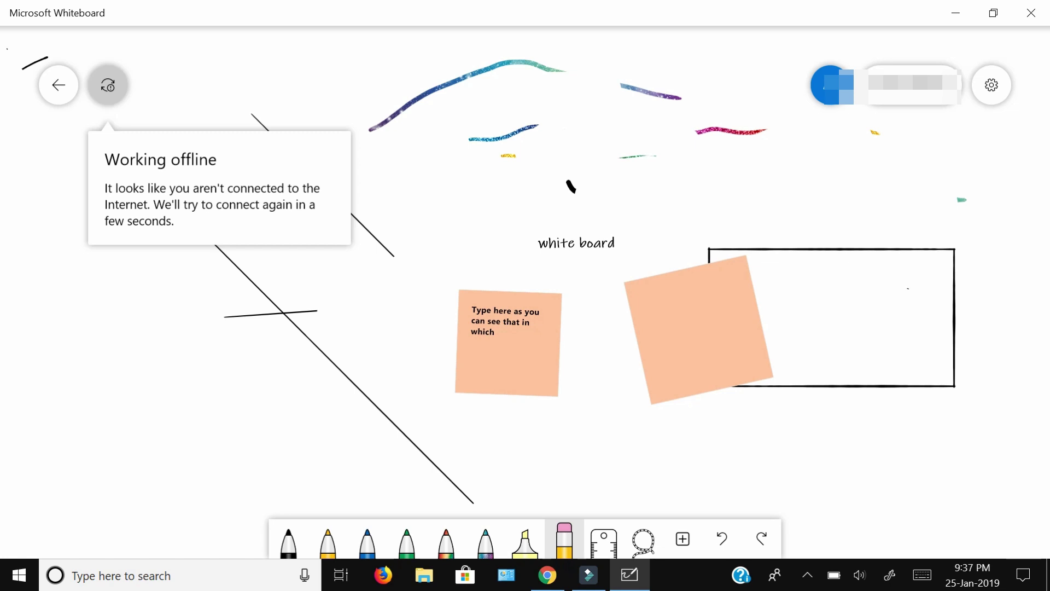
scroll(383, 259, down, 3)
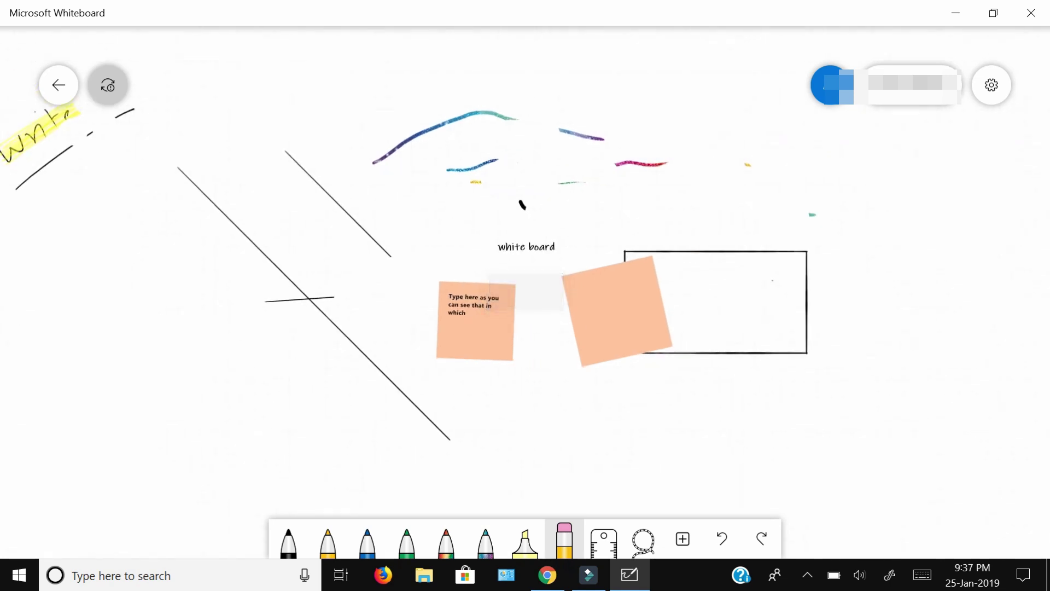
scroll(472, 297, down, 4)
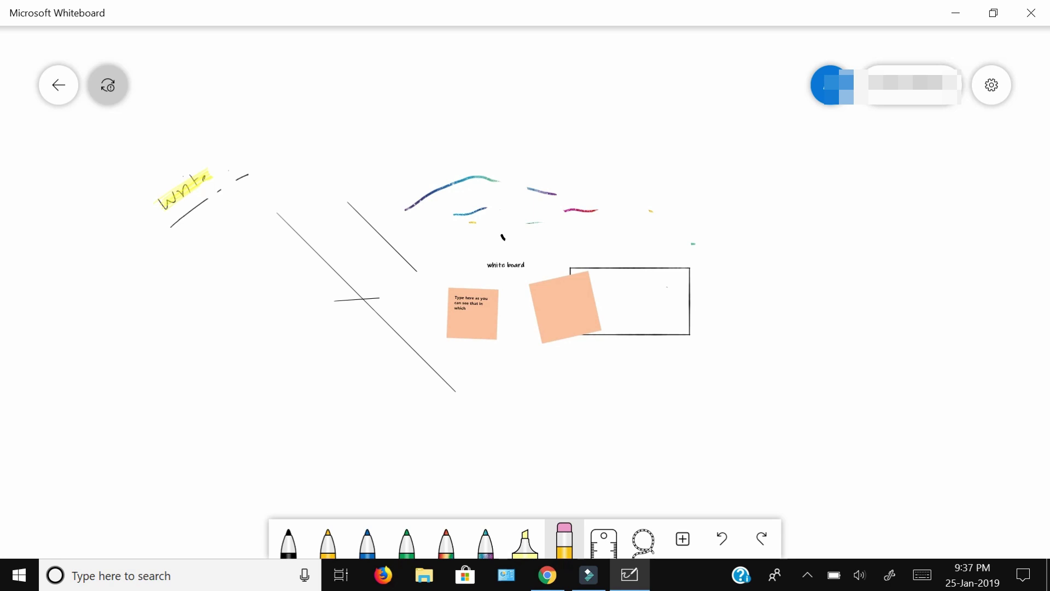
- Return to the whiteboard overview and review the options for the most recently edited board
click(58, 85)
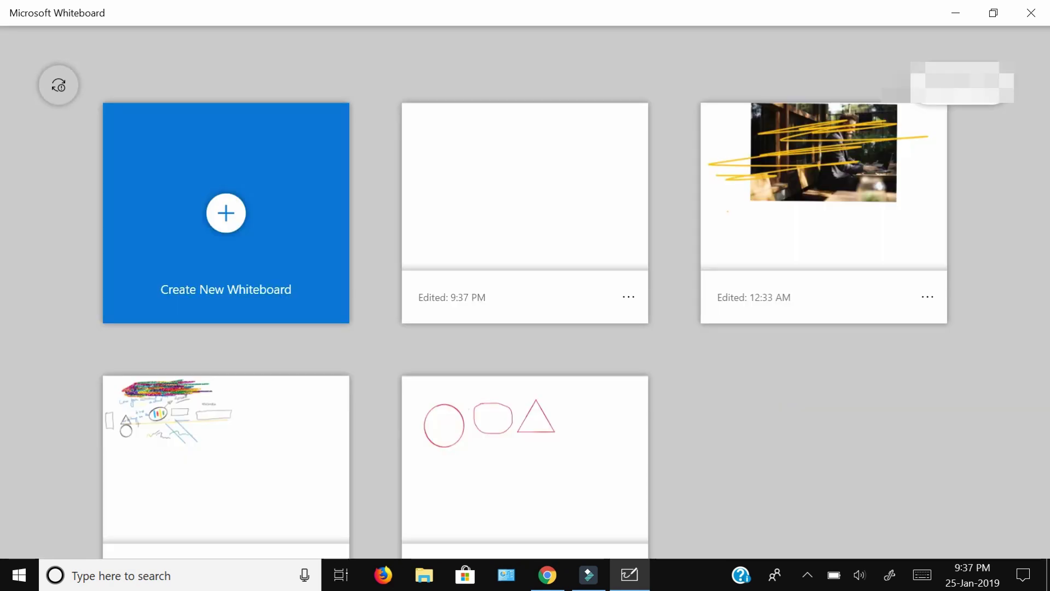
scroll(570, 310, down, 2)
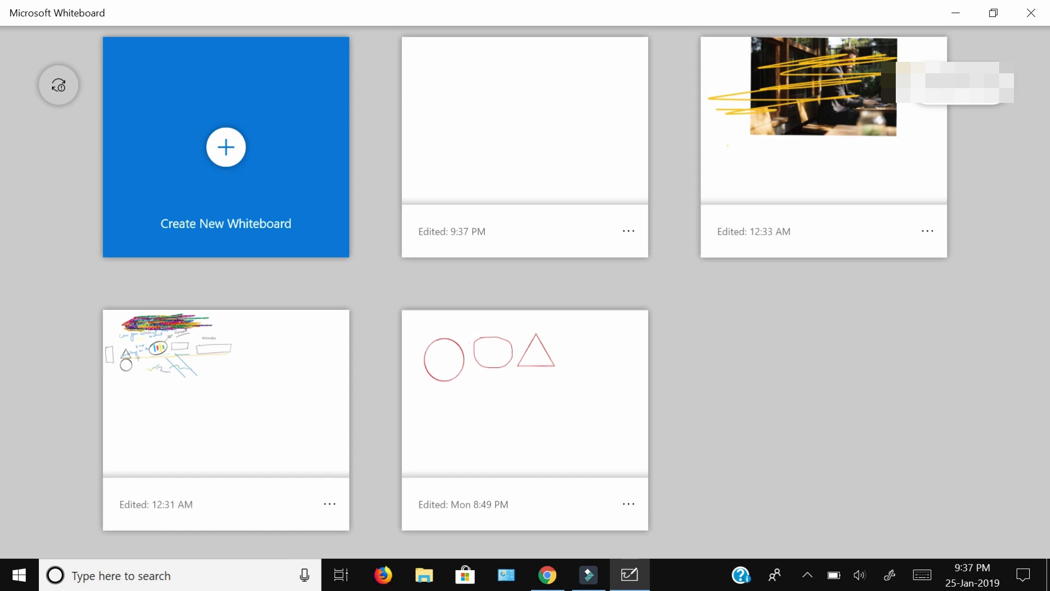
click(629, 231)
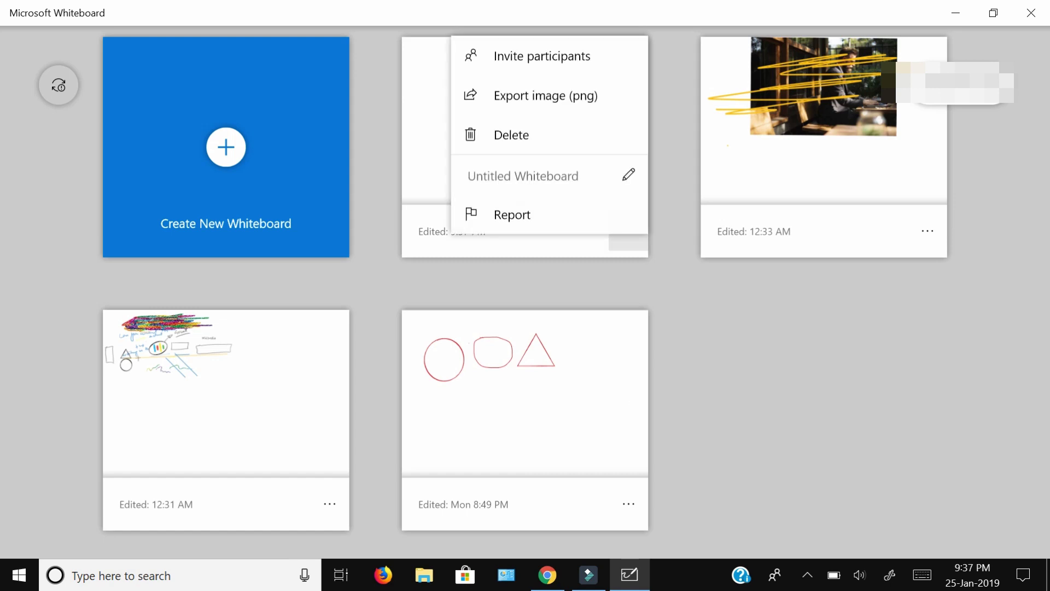
scroll(525, 295, up, 1)
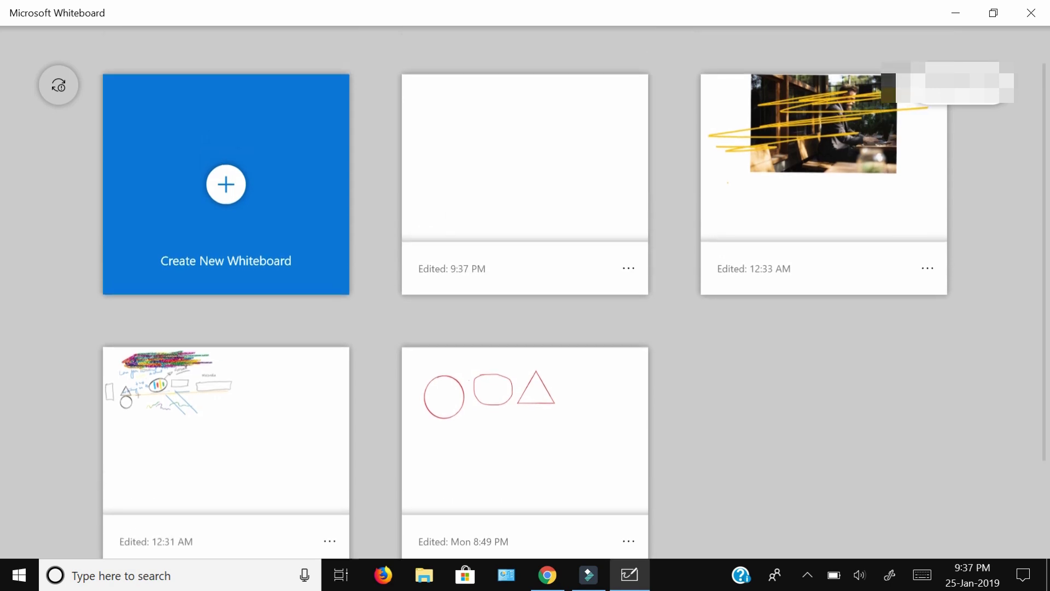
- Export the most recently edited whiteboard as a PNG image called "name" to the Desktop
click(629, 269)
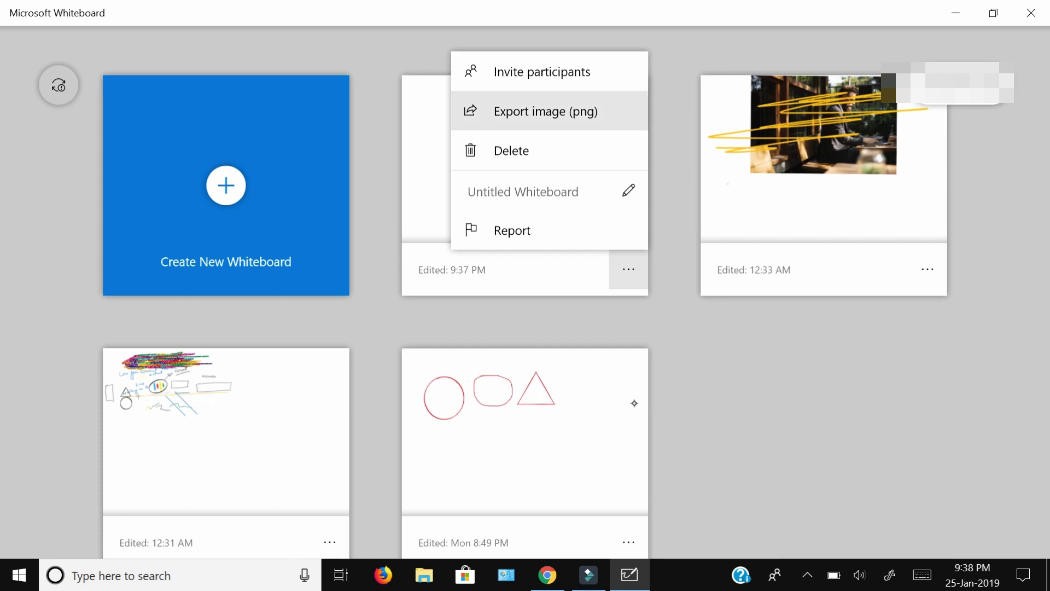
click(546, 111)
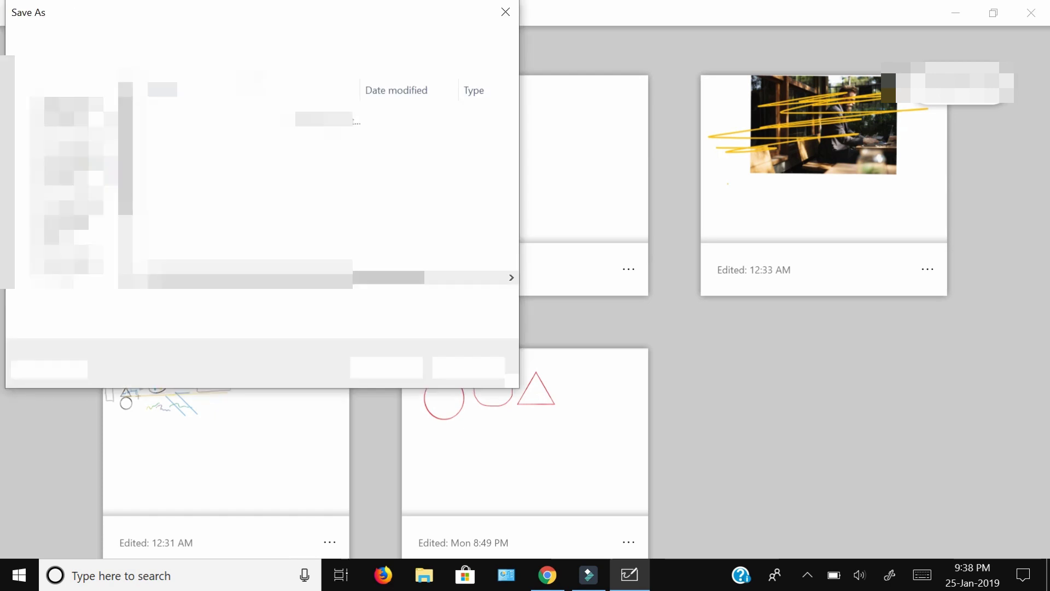
click(75, 135)
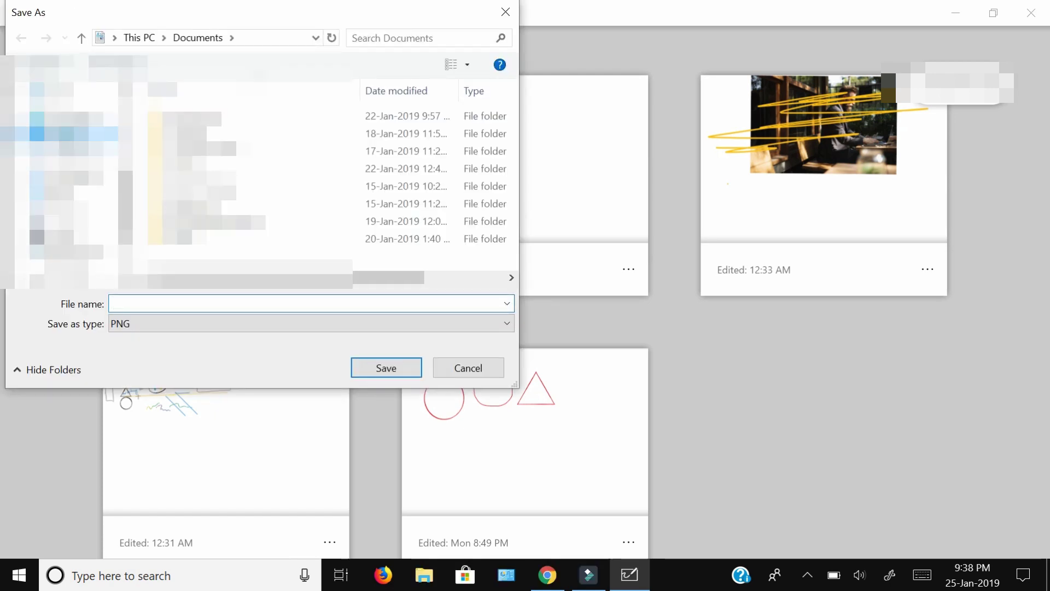
click(199, 301)
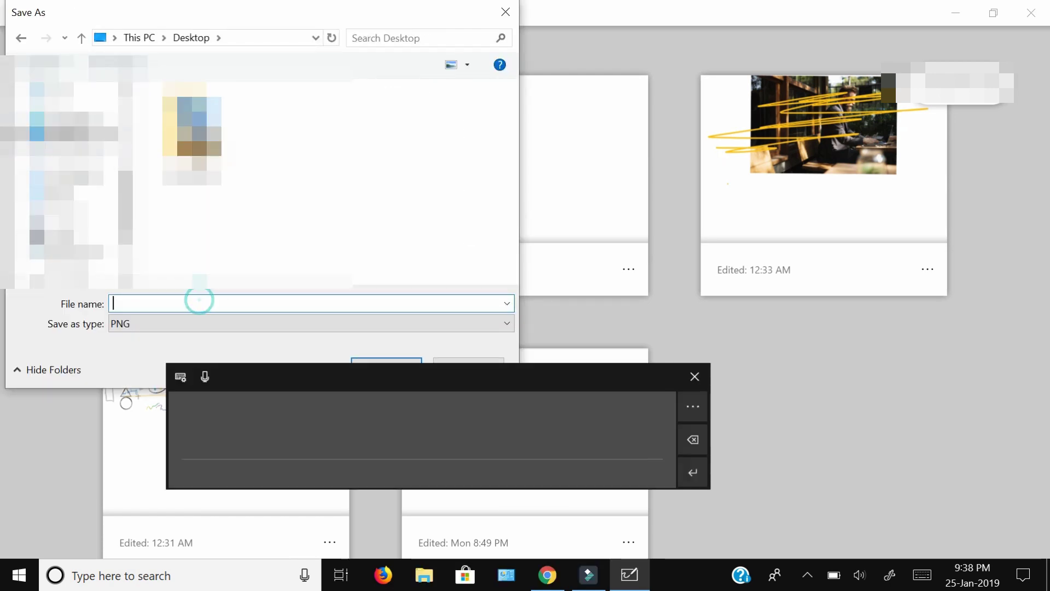
mouse_move(266, 438)
mouse_down()
mouse_move(298, 446)
mouse_move(424, 435)
mouse_up()
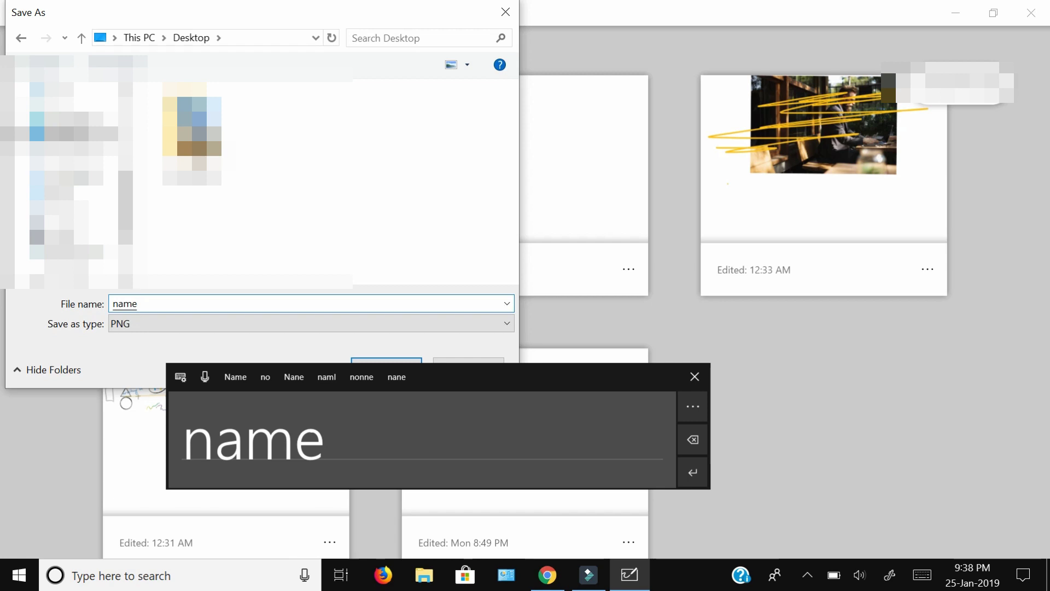
click(695, 377)
click(386, 366)
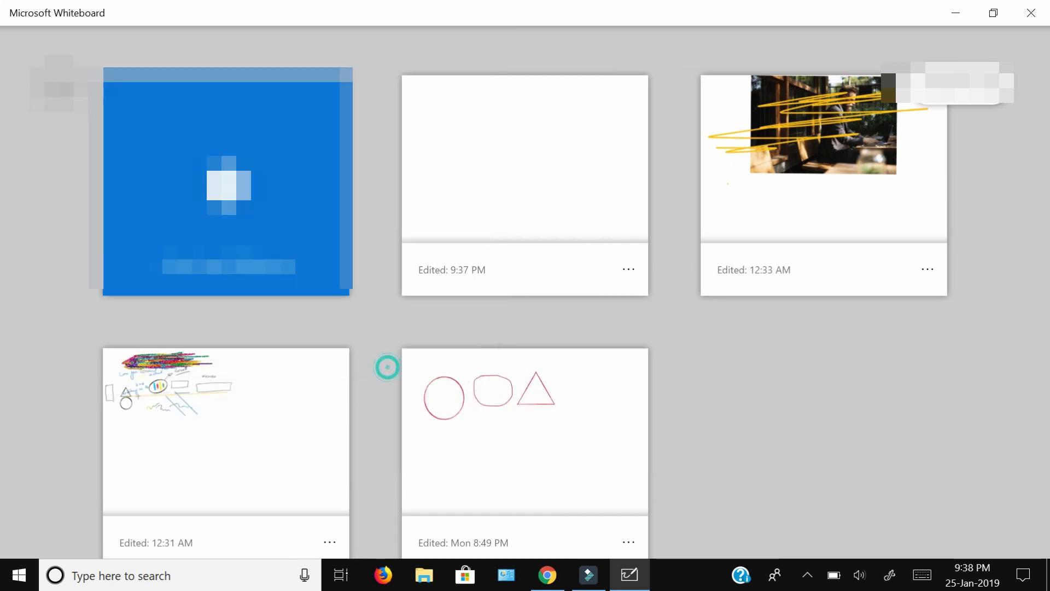
- Permanently delete the blank, most recently edited whiteboard from the overview
click(629, 269)
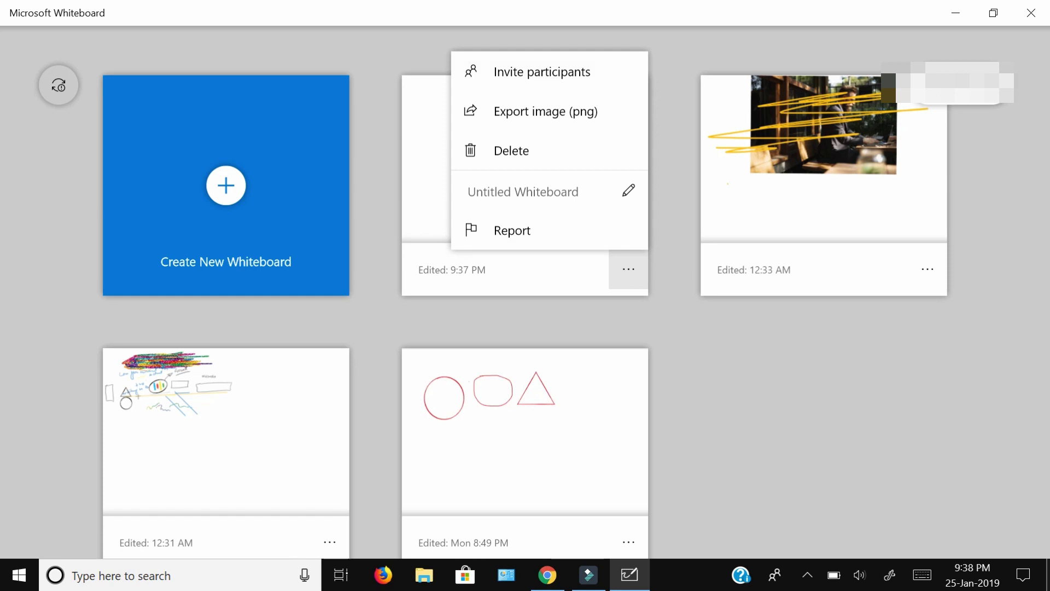
click(512, 150)
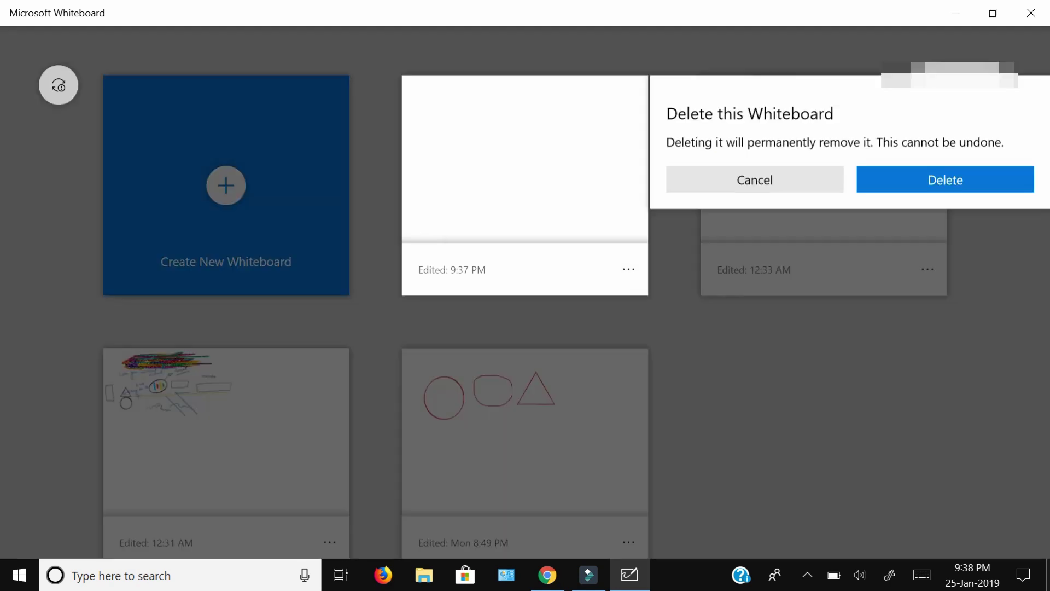
click(942, 180)
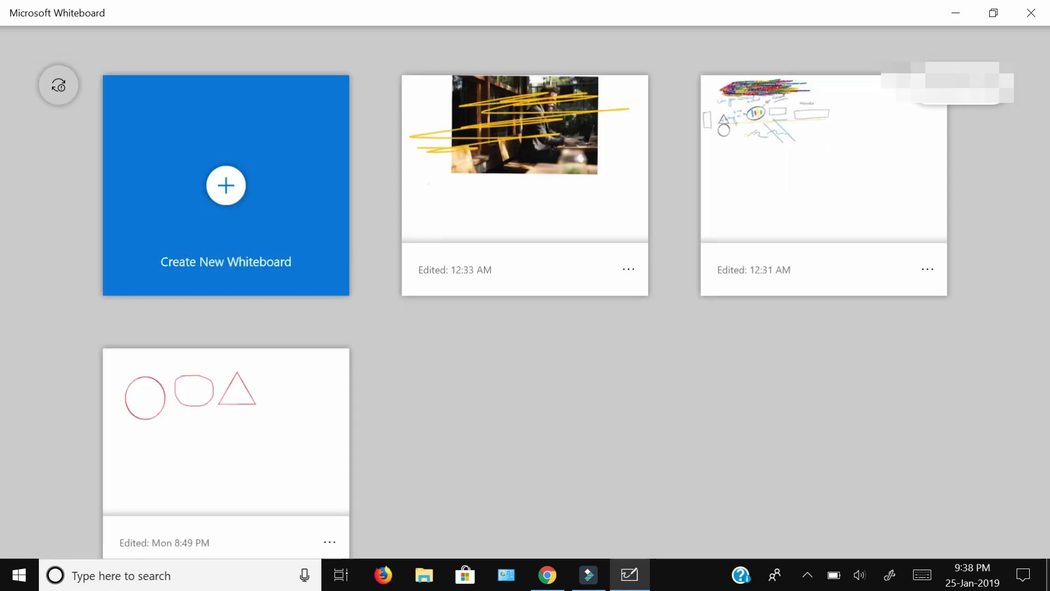
- Rename the whiteboard containing the photo with yellow scribbles as "new name"
click(628, 269)
click(629, 269)
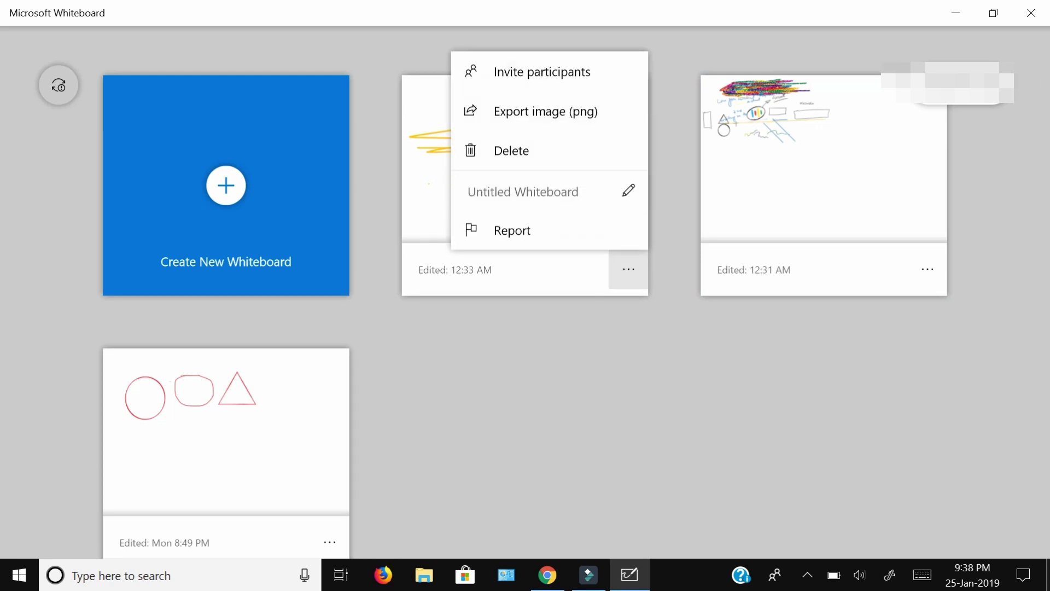
click(629, 191)
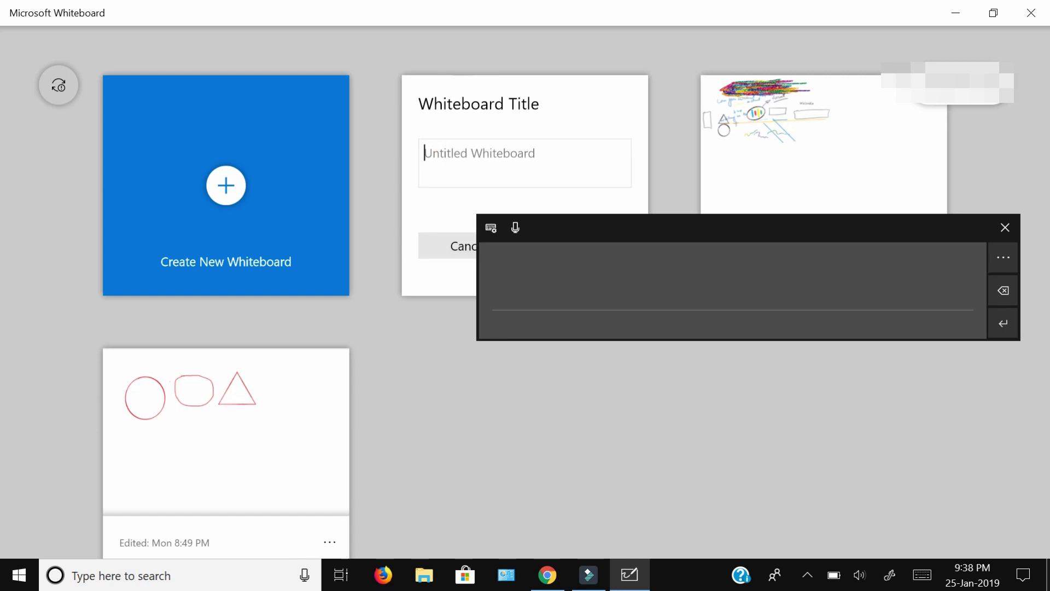
mouse_move(524, 267)
mouse_down()
mouse_move(553, 286)
mouse_move(583, 286)
mouse_up()
mouse_move(585, 270)
mouse_down()
mouse_move(598, 284)
mouse_move(634, 268)
mouse_move(650, 295)
mouse_move(747, 283)
mouse_up()
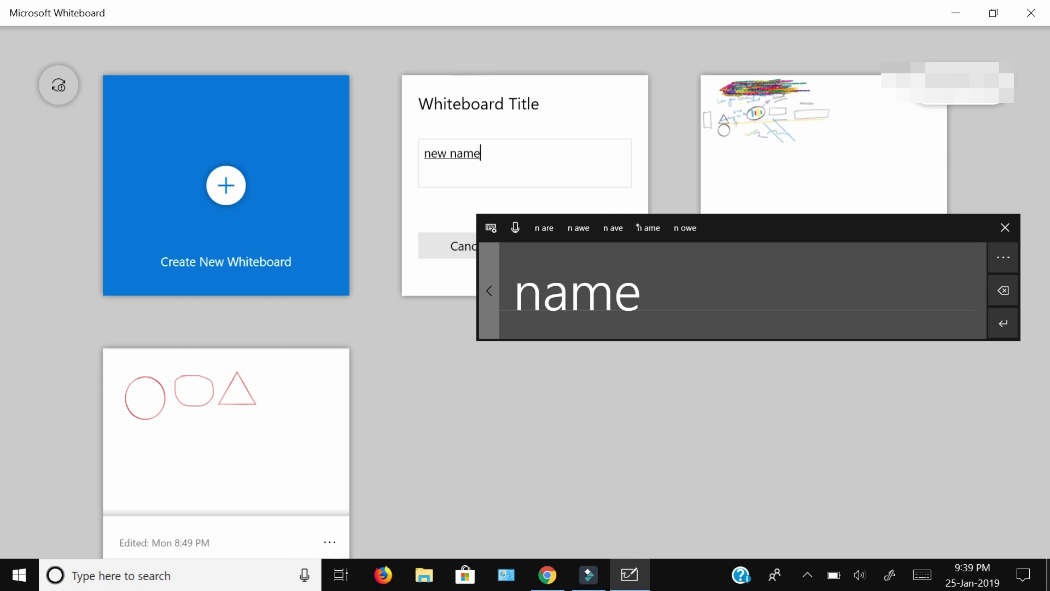
drag(764, 226, 751, 311)
click(581, 246)
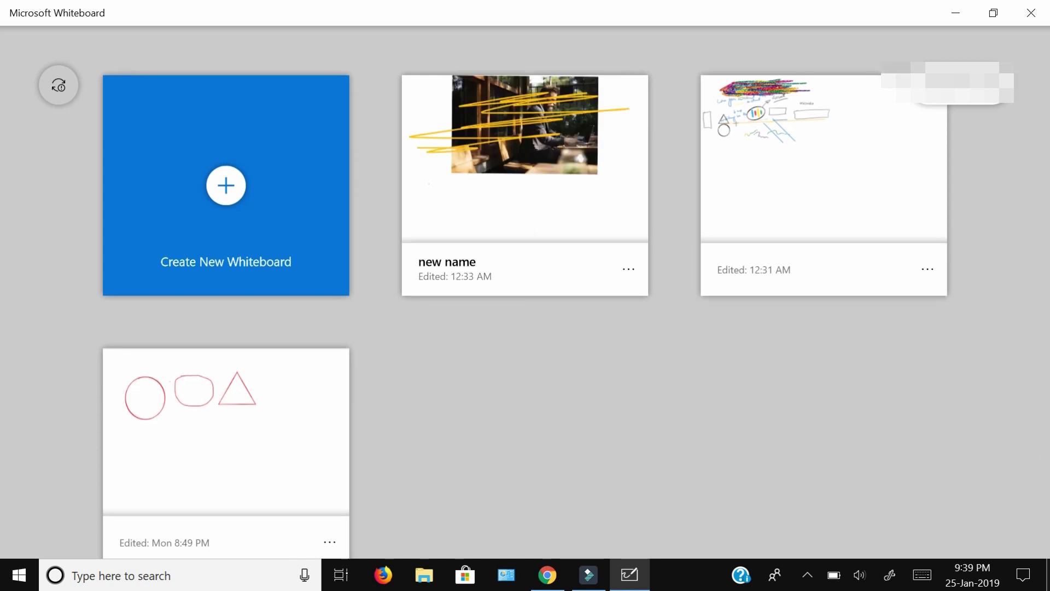